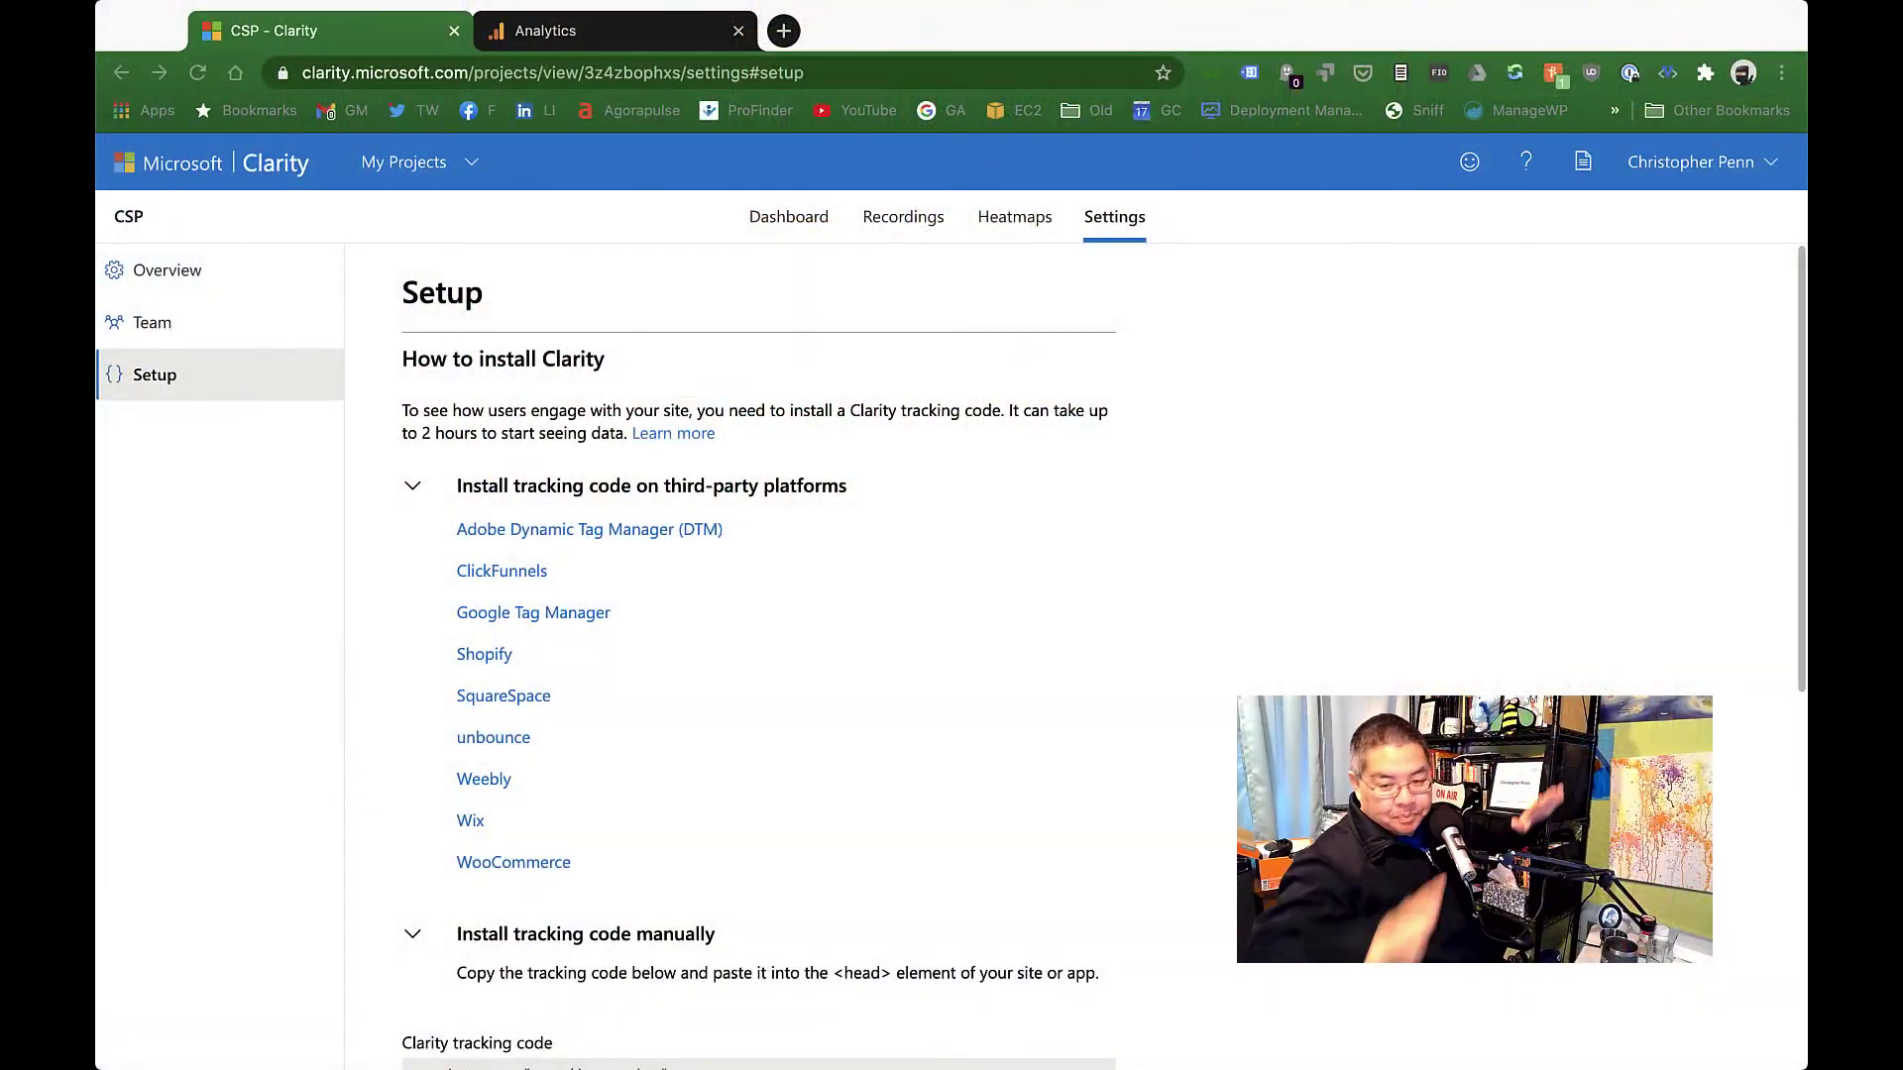
{"action": "left_click", "coordinate": [666, 33]}
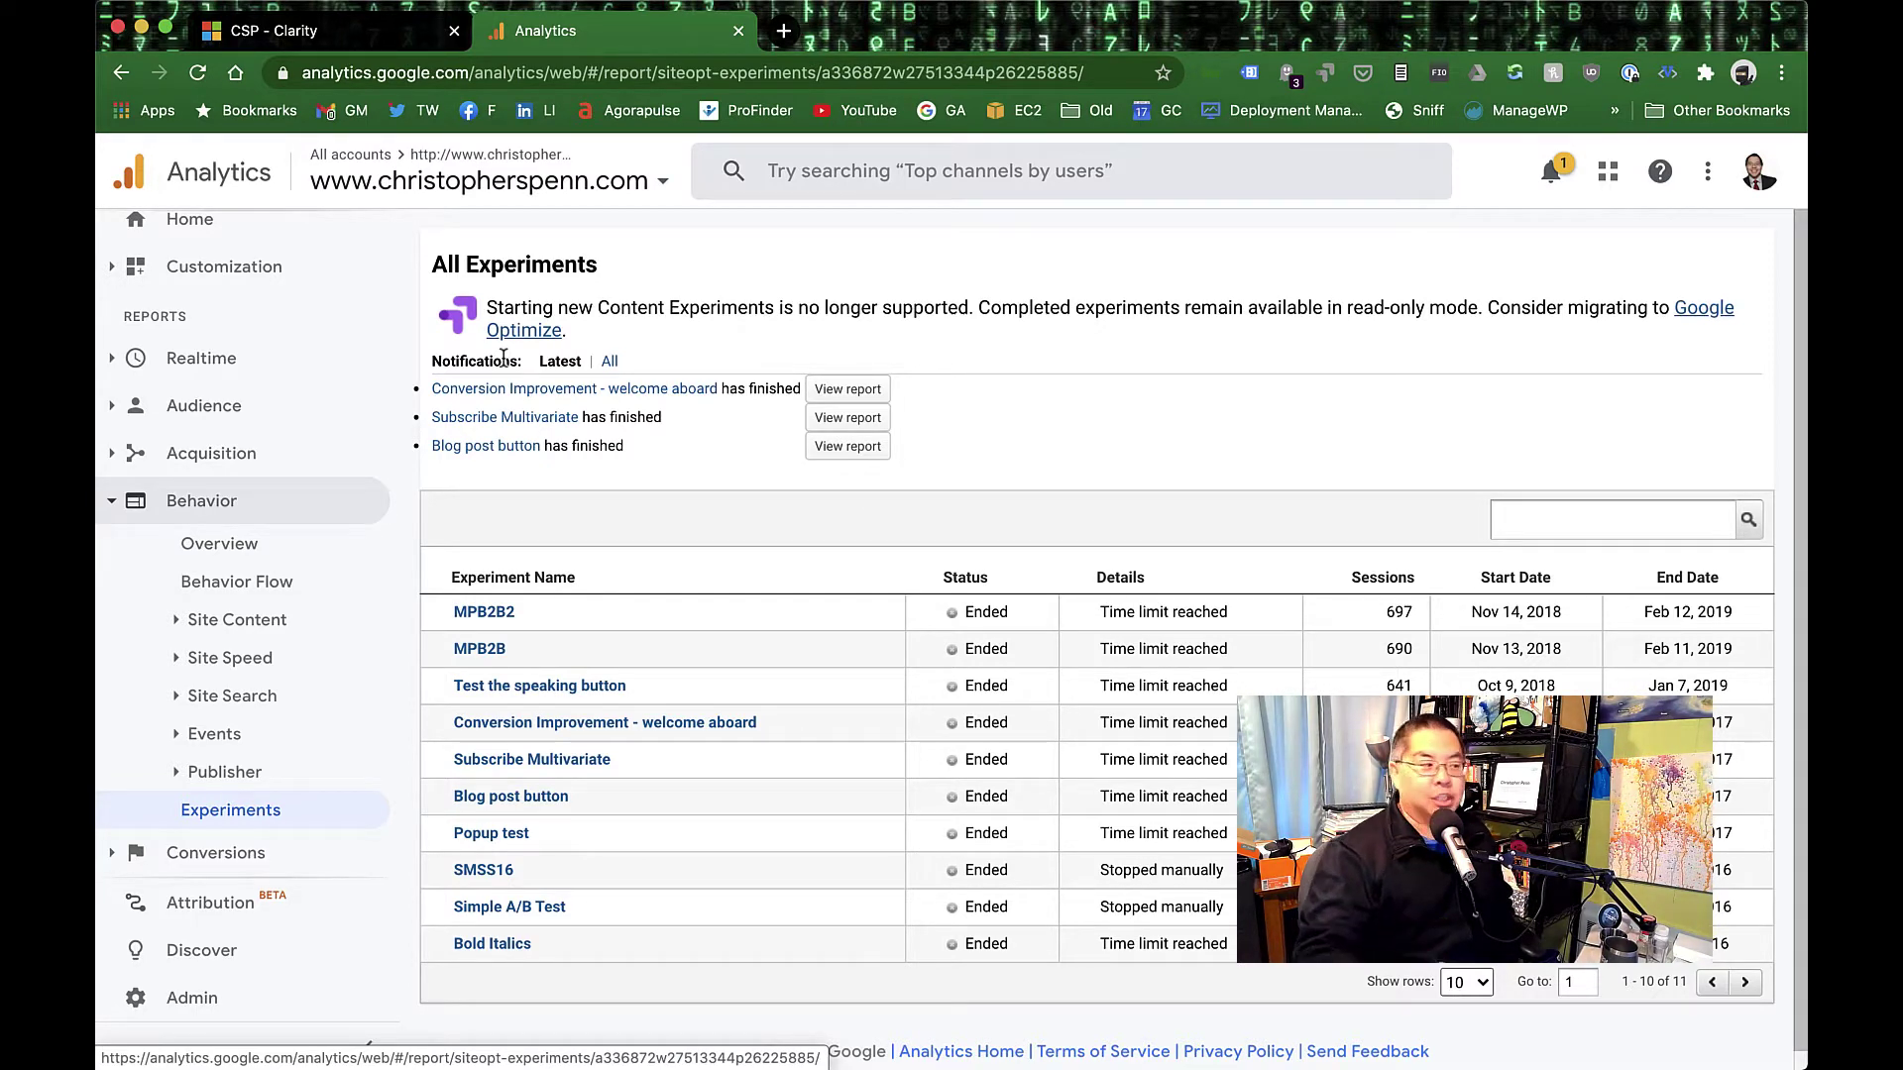
{"action": "left_click", "coordinate": [331, 36]}
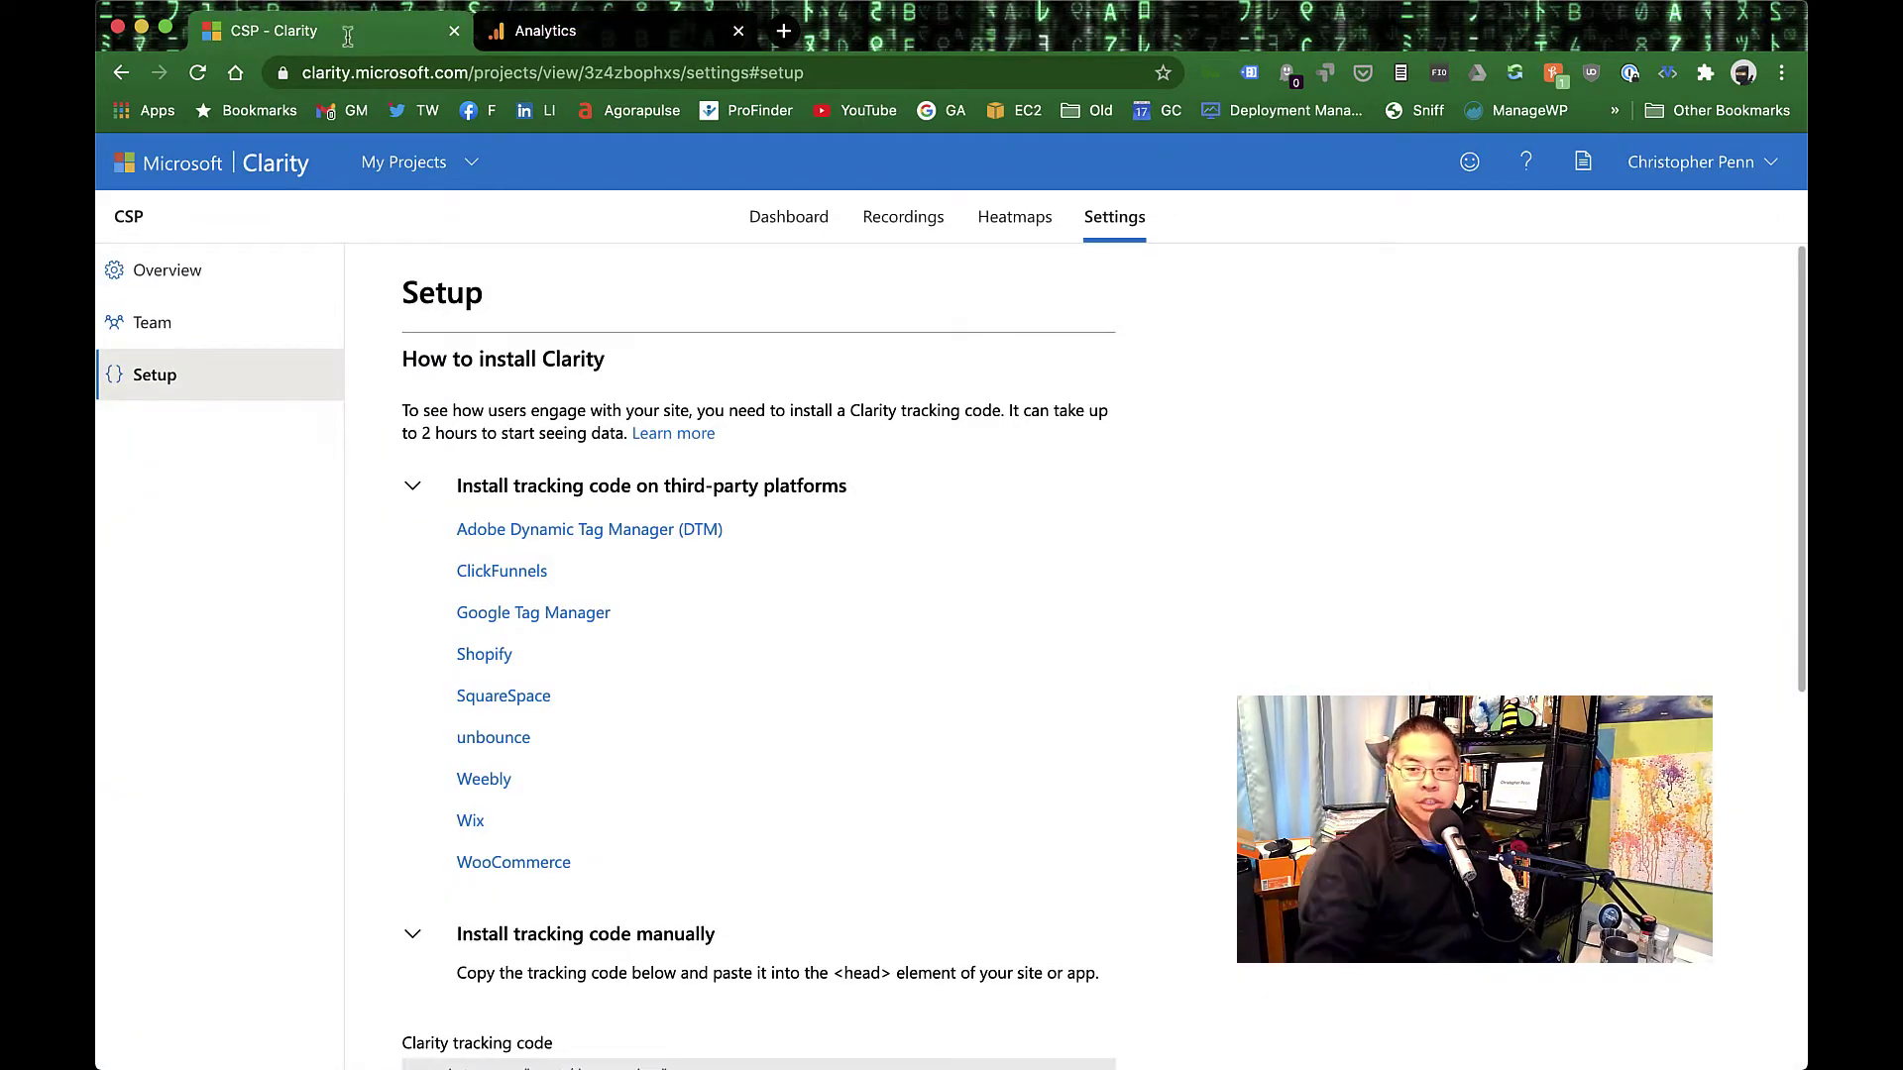
{"action": "scroll", "coordinate": [872, 533], "scroll_direction": "down", "scroll_amount": 3}
{"action": "scroll", "coordinate": [872, 533], "scroll_direction": "down", "scroll_amount": 5}
{"action": "scroll", "coordinate": [1061, 551], "scroll_direction": "up", "scroll_amount": 1}
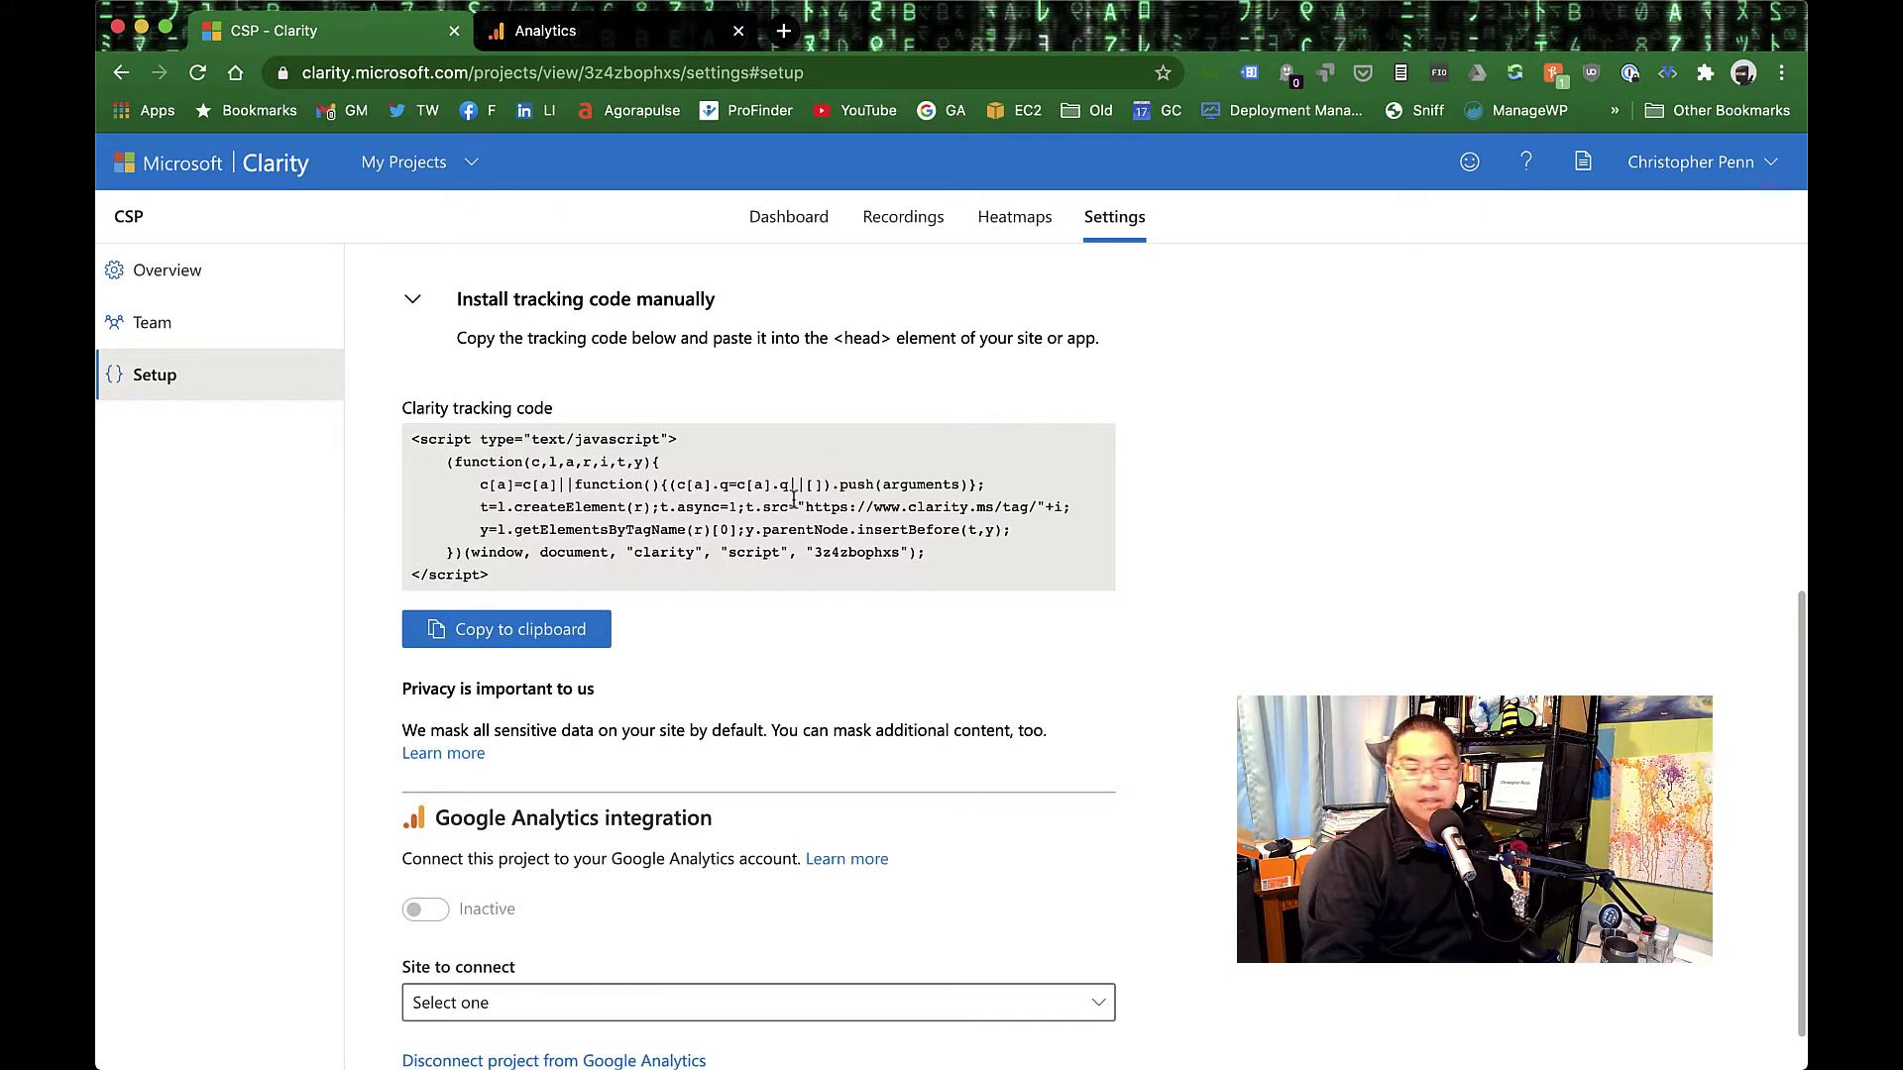
{"action": "scroll", "coordinate": [737, 847], "scroll_direction": "down", "scroll_amount": 1}
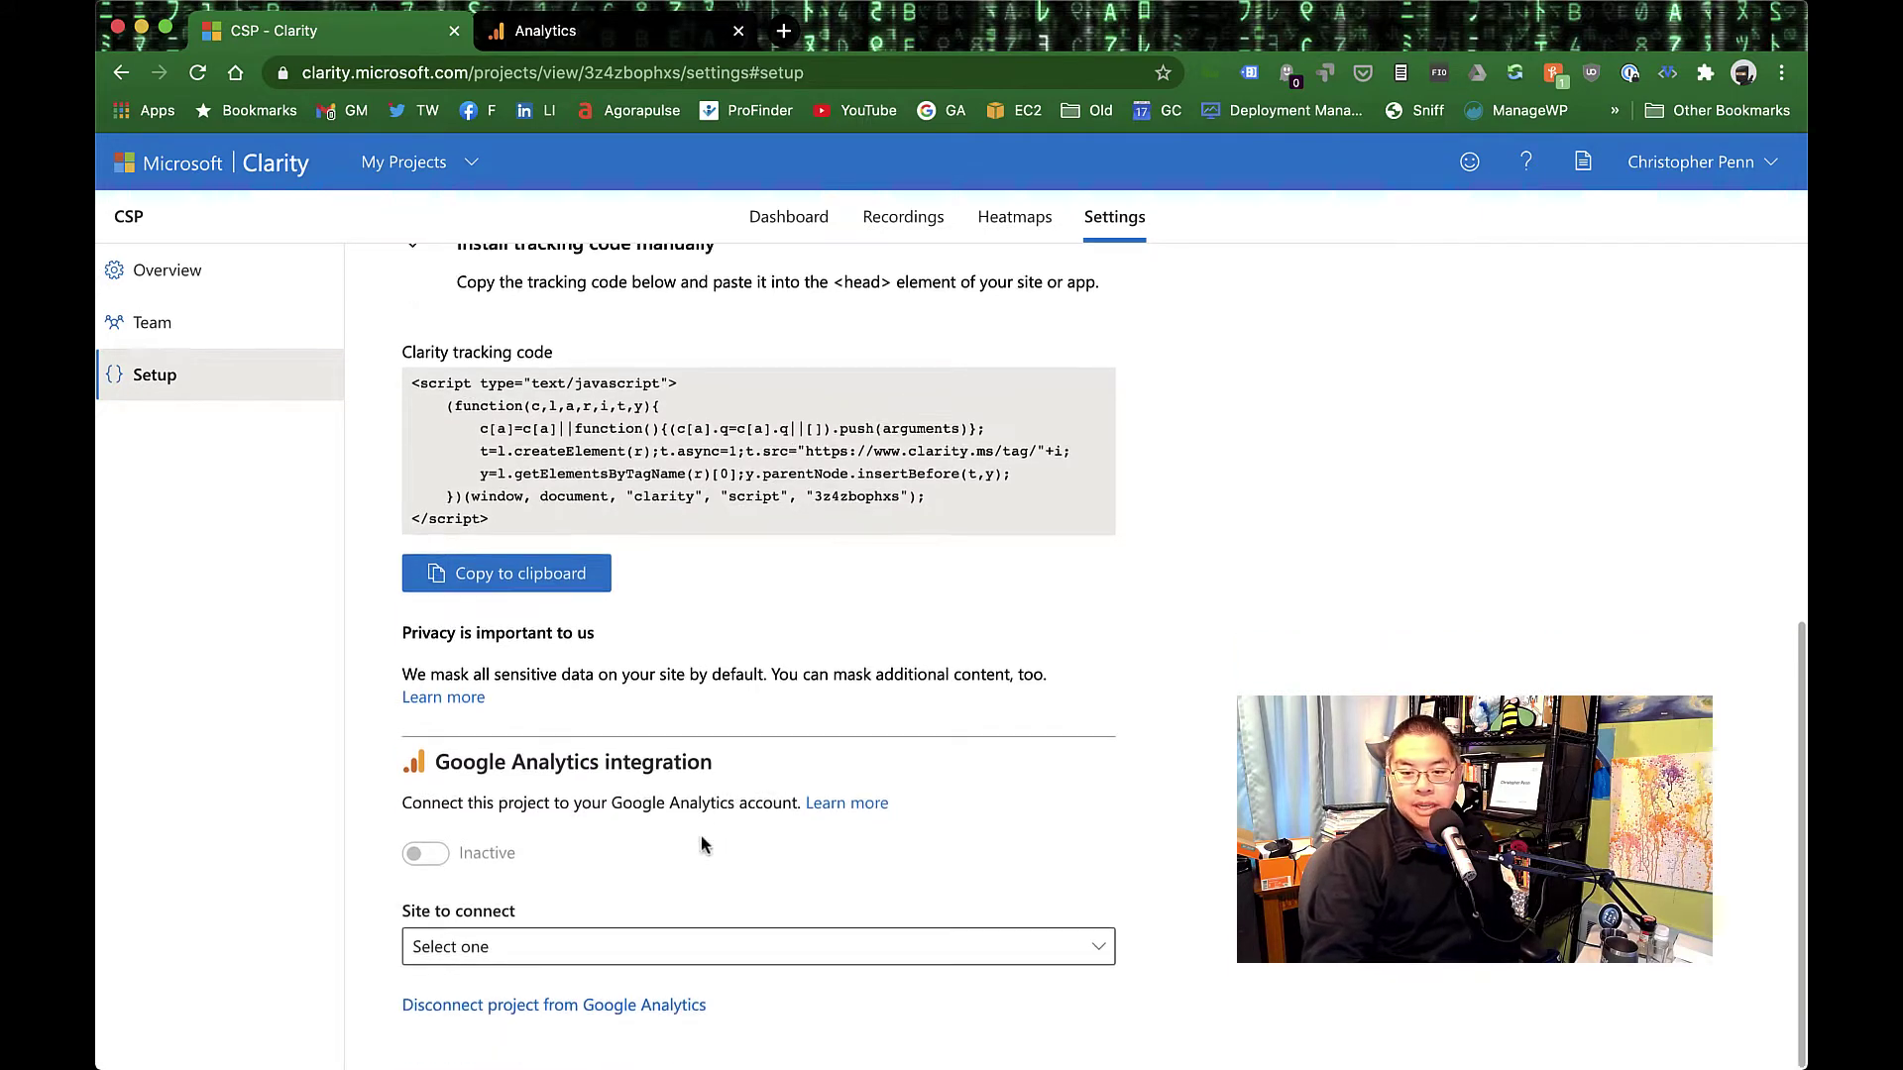
{"action": "left_click", "coordinate": [744, 946]}
{"action": "scroll", "coordinate": [628, 650], "scroll_direction": "down", "scroll_amount": 5}
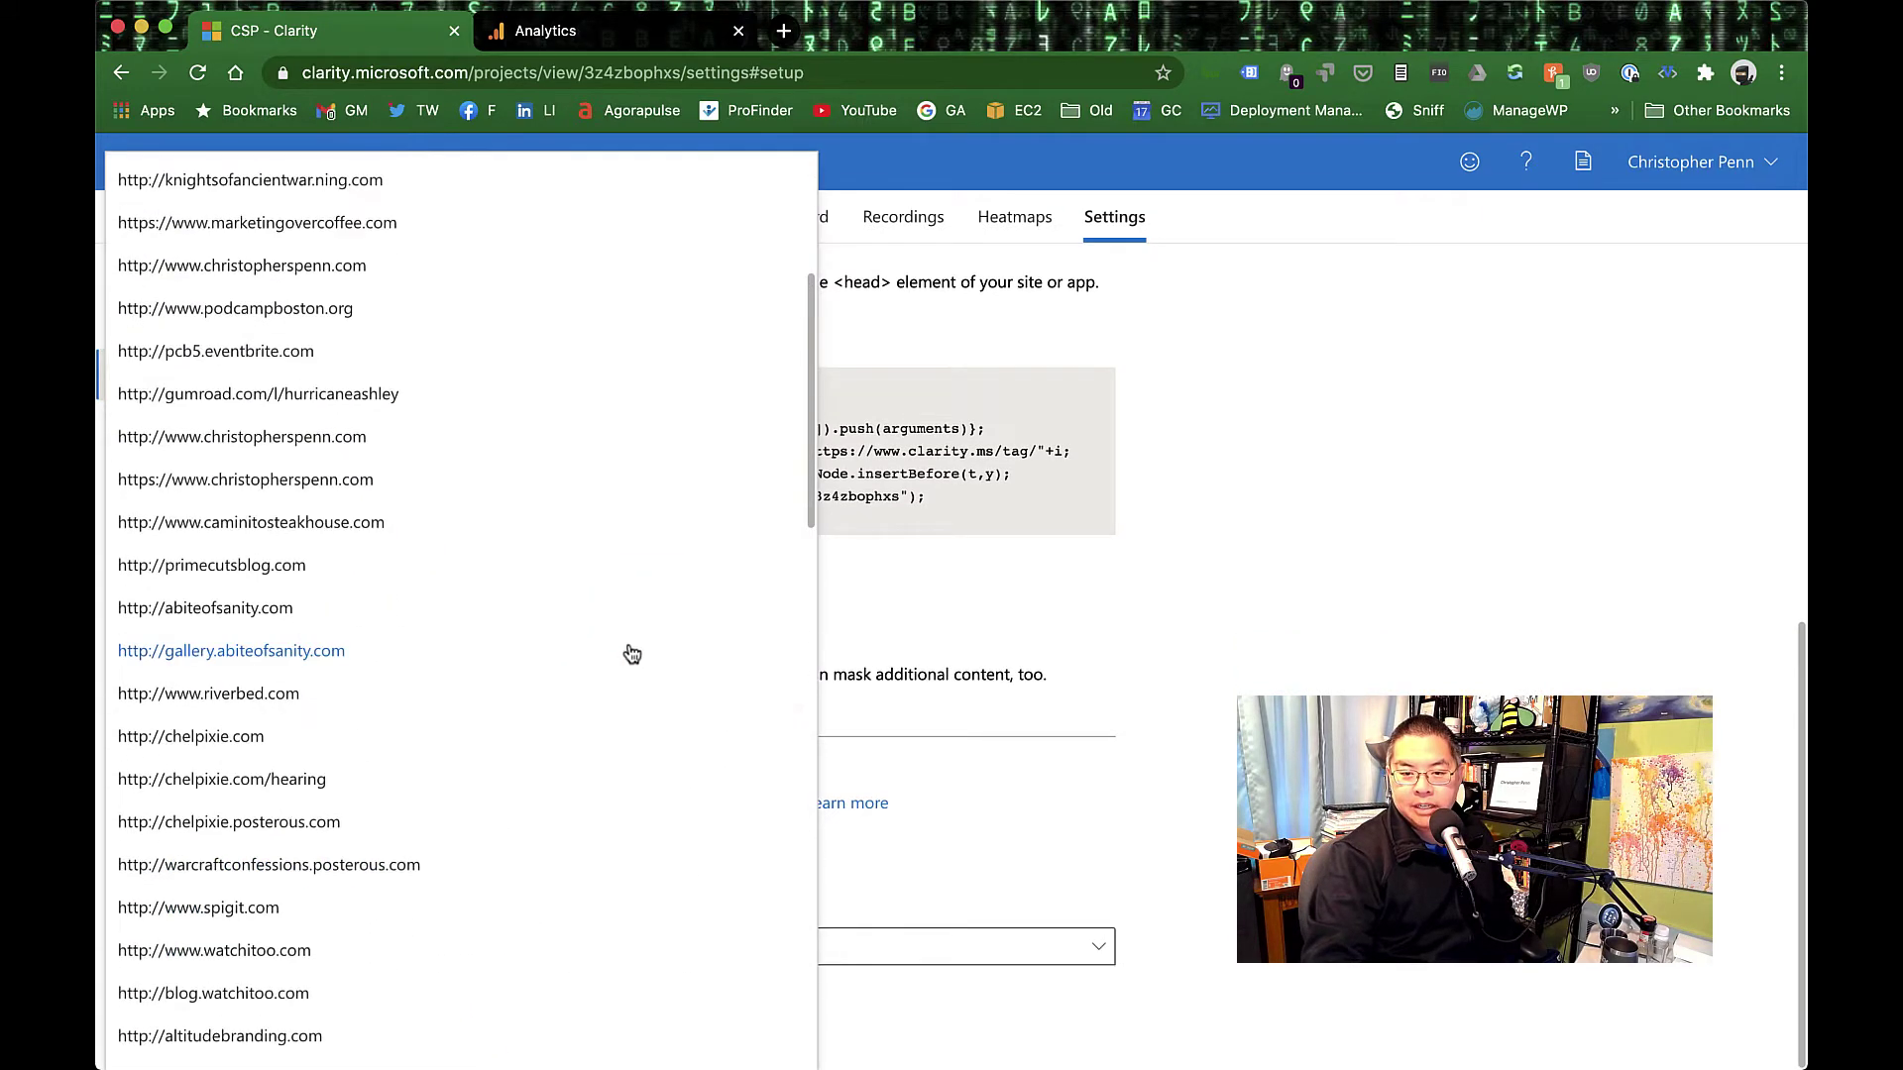
{"action": "left_click", "coordinate": [470, 483]}
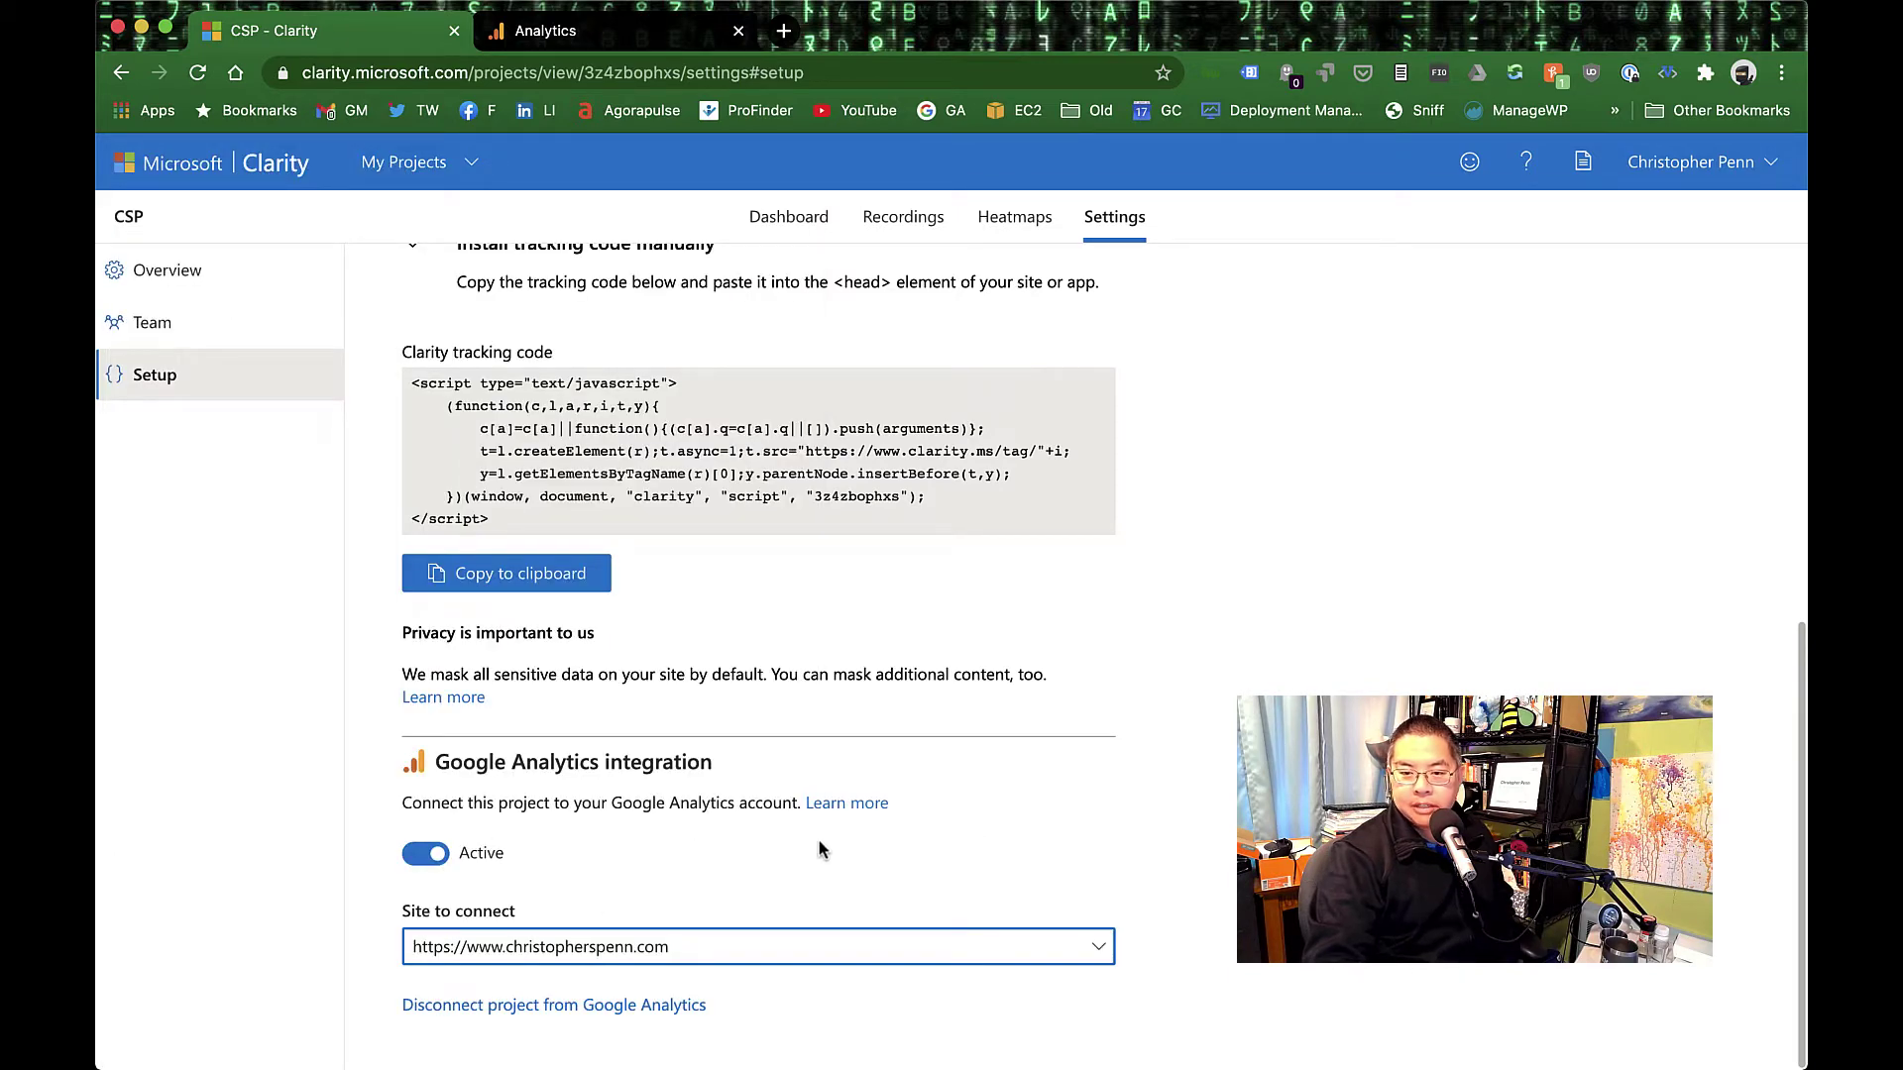
{"action": "scroll", "coordinate": [747, 466], "scroll_direction": "up", "scroll_amount": 4}
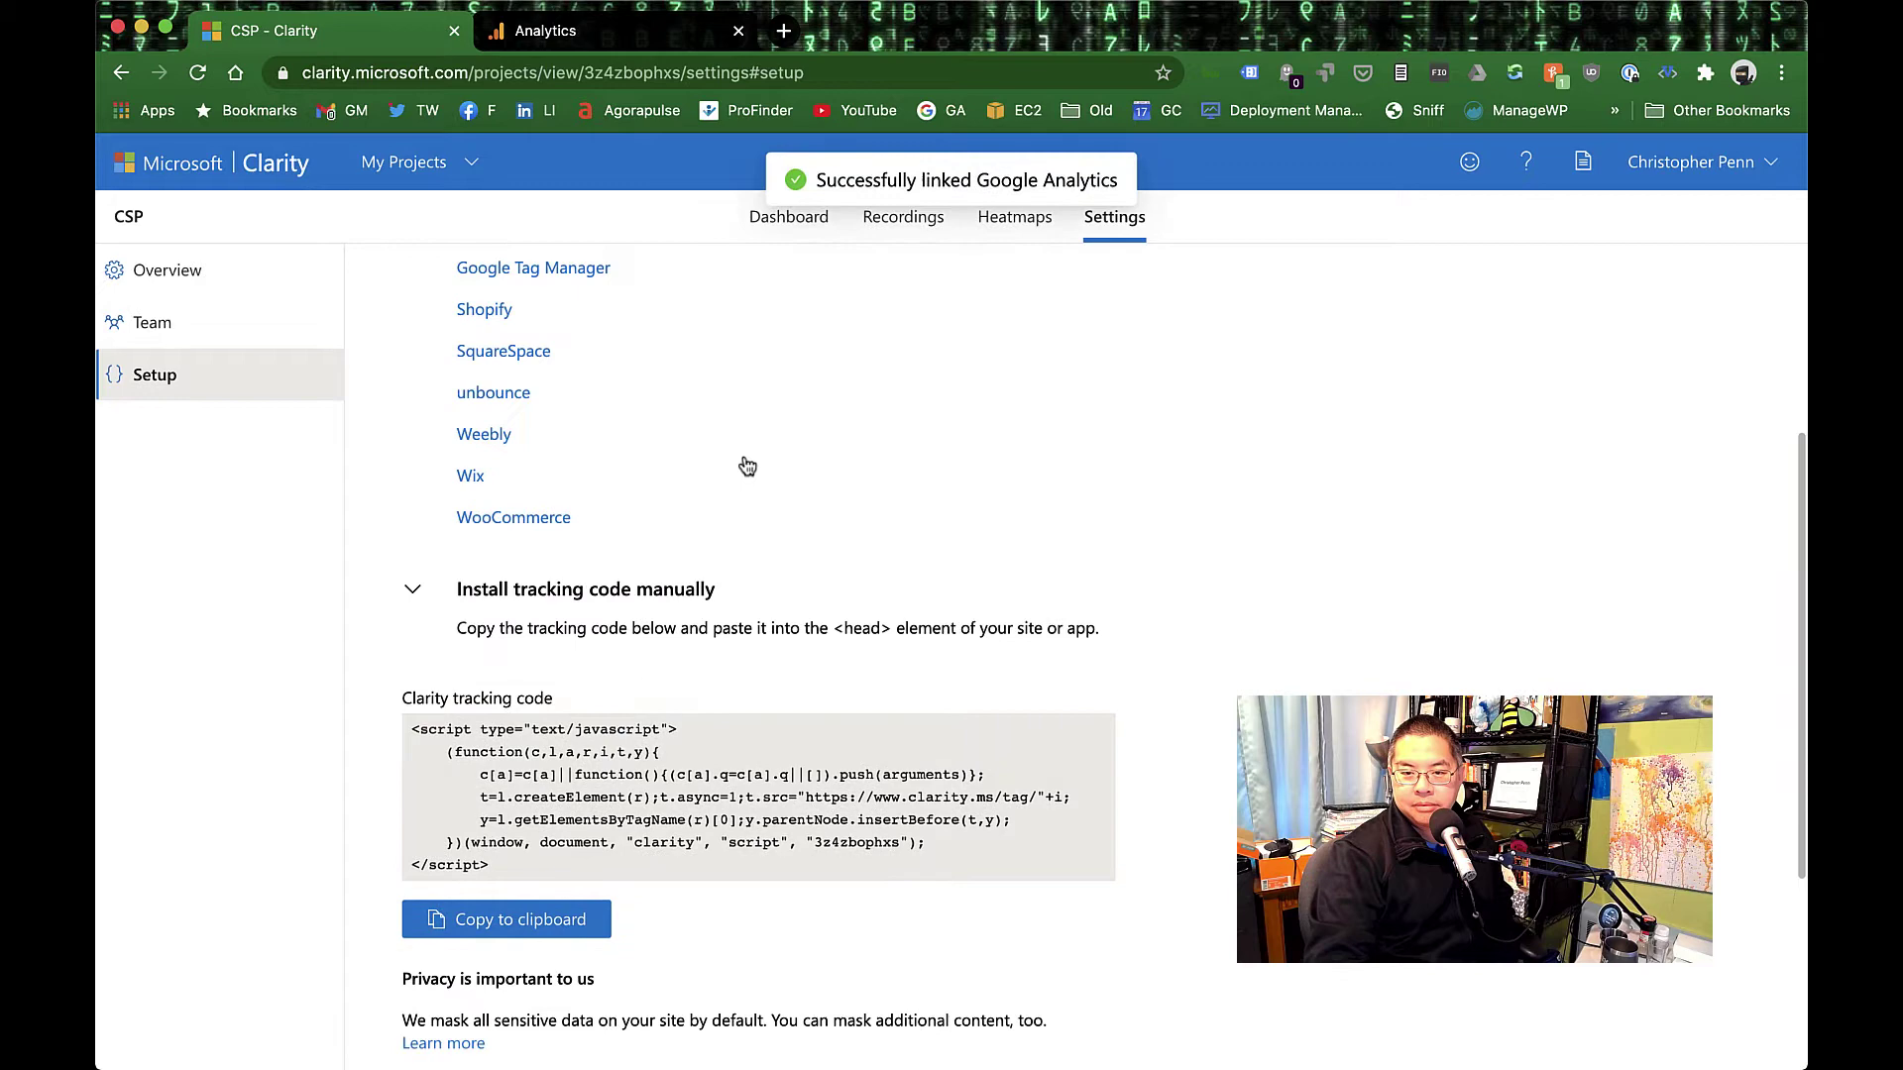
{"action": "scroll", "coordinate": [645, 466], "scroll_direction": "down", "scroll_amount": 3}
{"action": "scroll", "coordinate": [532, 459], "scroll_direction": "up", "scroll_amount": 5}
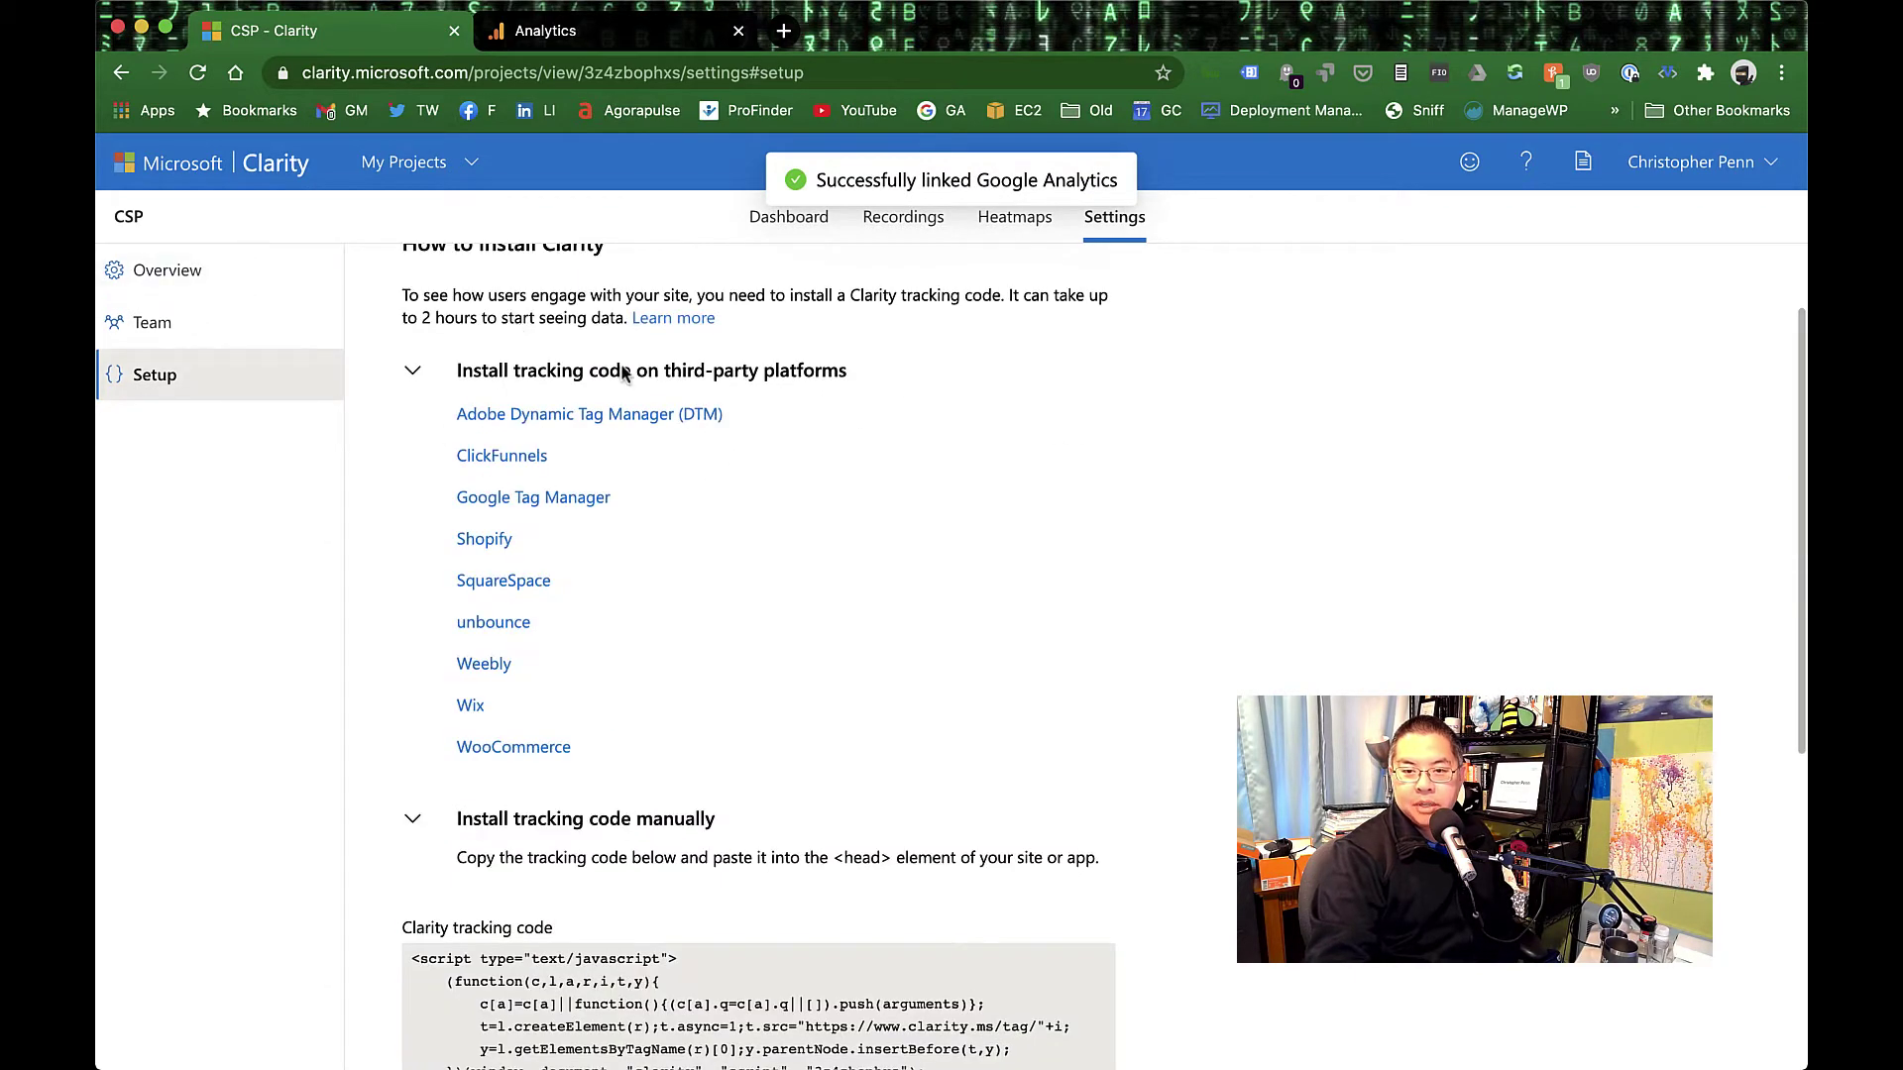
- Review the Dashboard's 259 sessions and 11.58% dead clicks, checking the Dead and Rage clicks info
{"action": "left_click", "coordinate": [777, 234]}
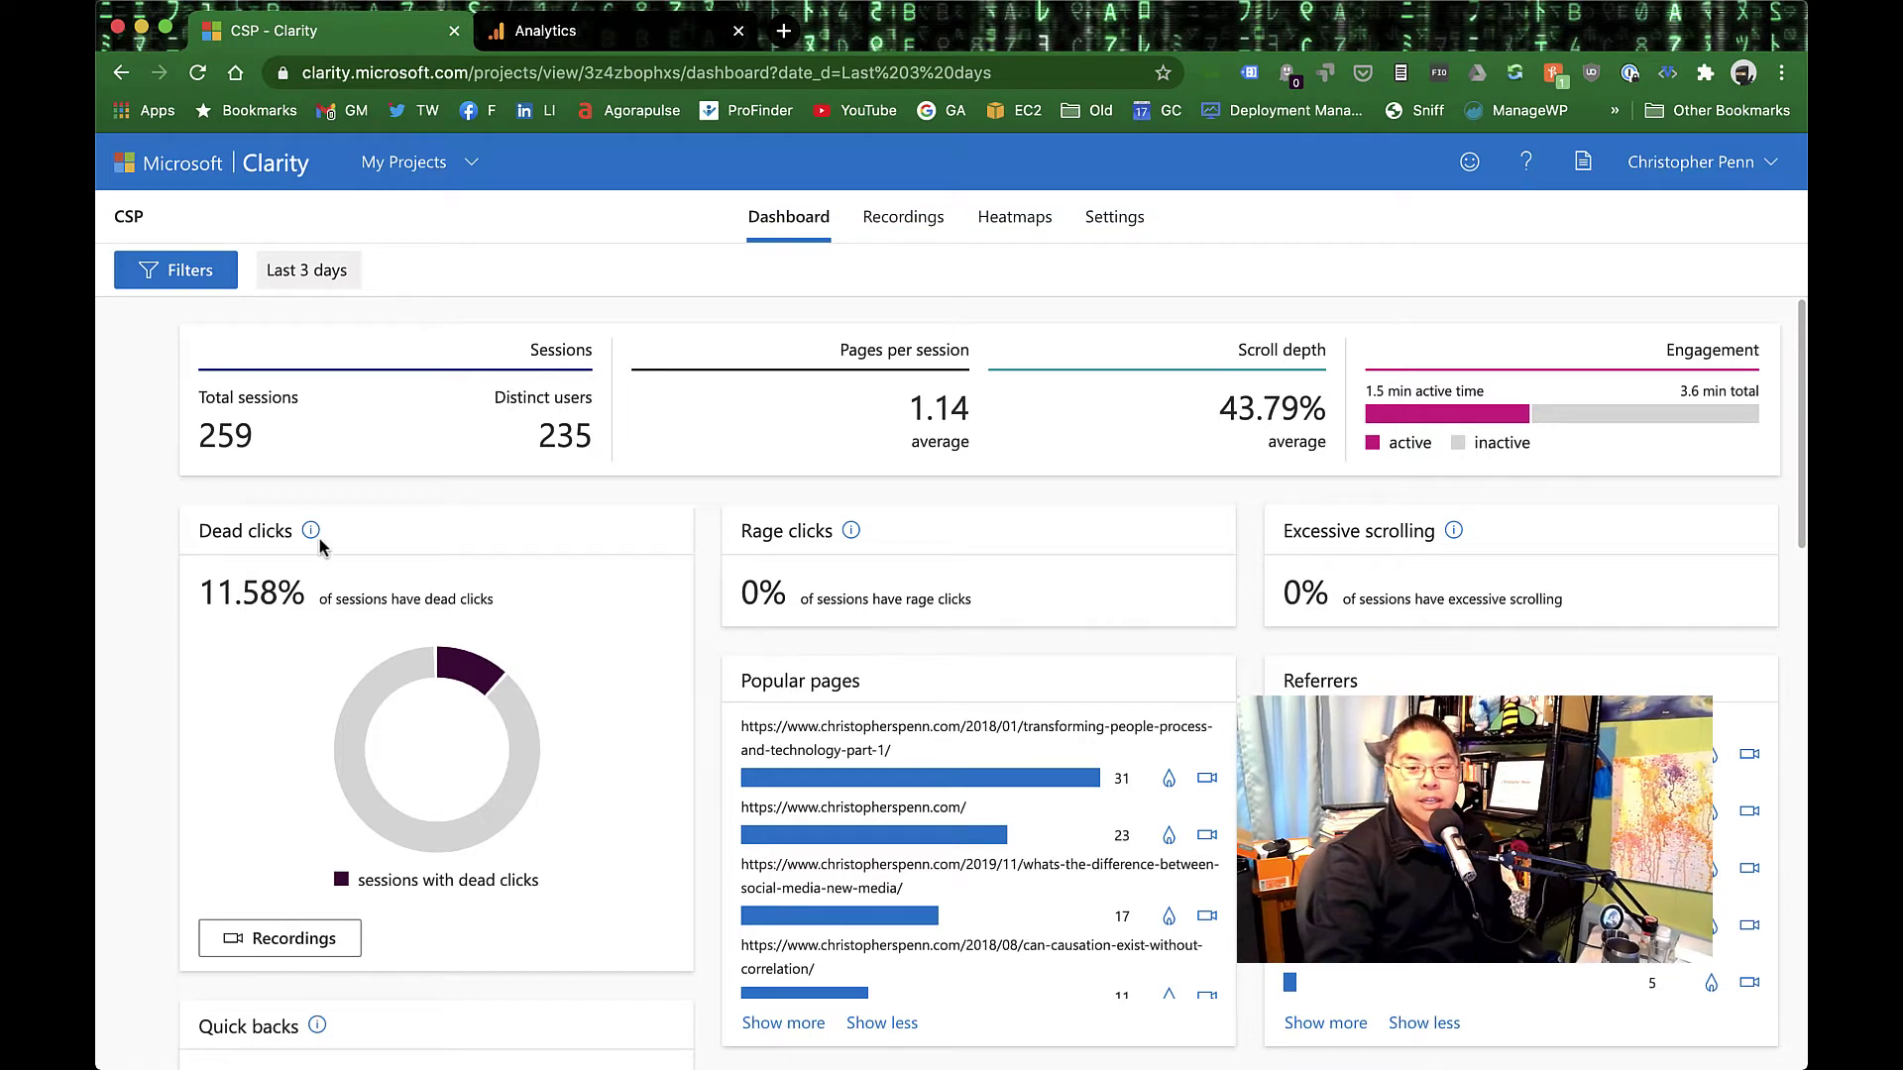
{"action": "mouse_move", "coordinate": [313, 536]}
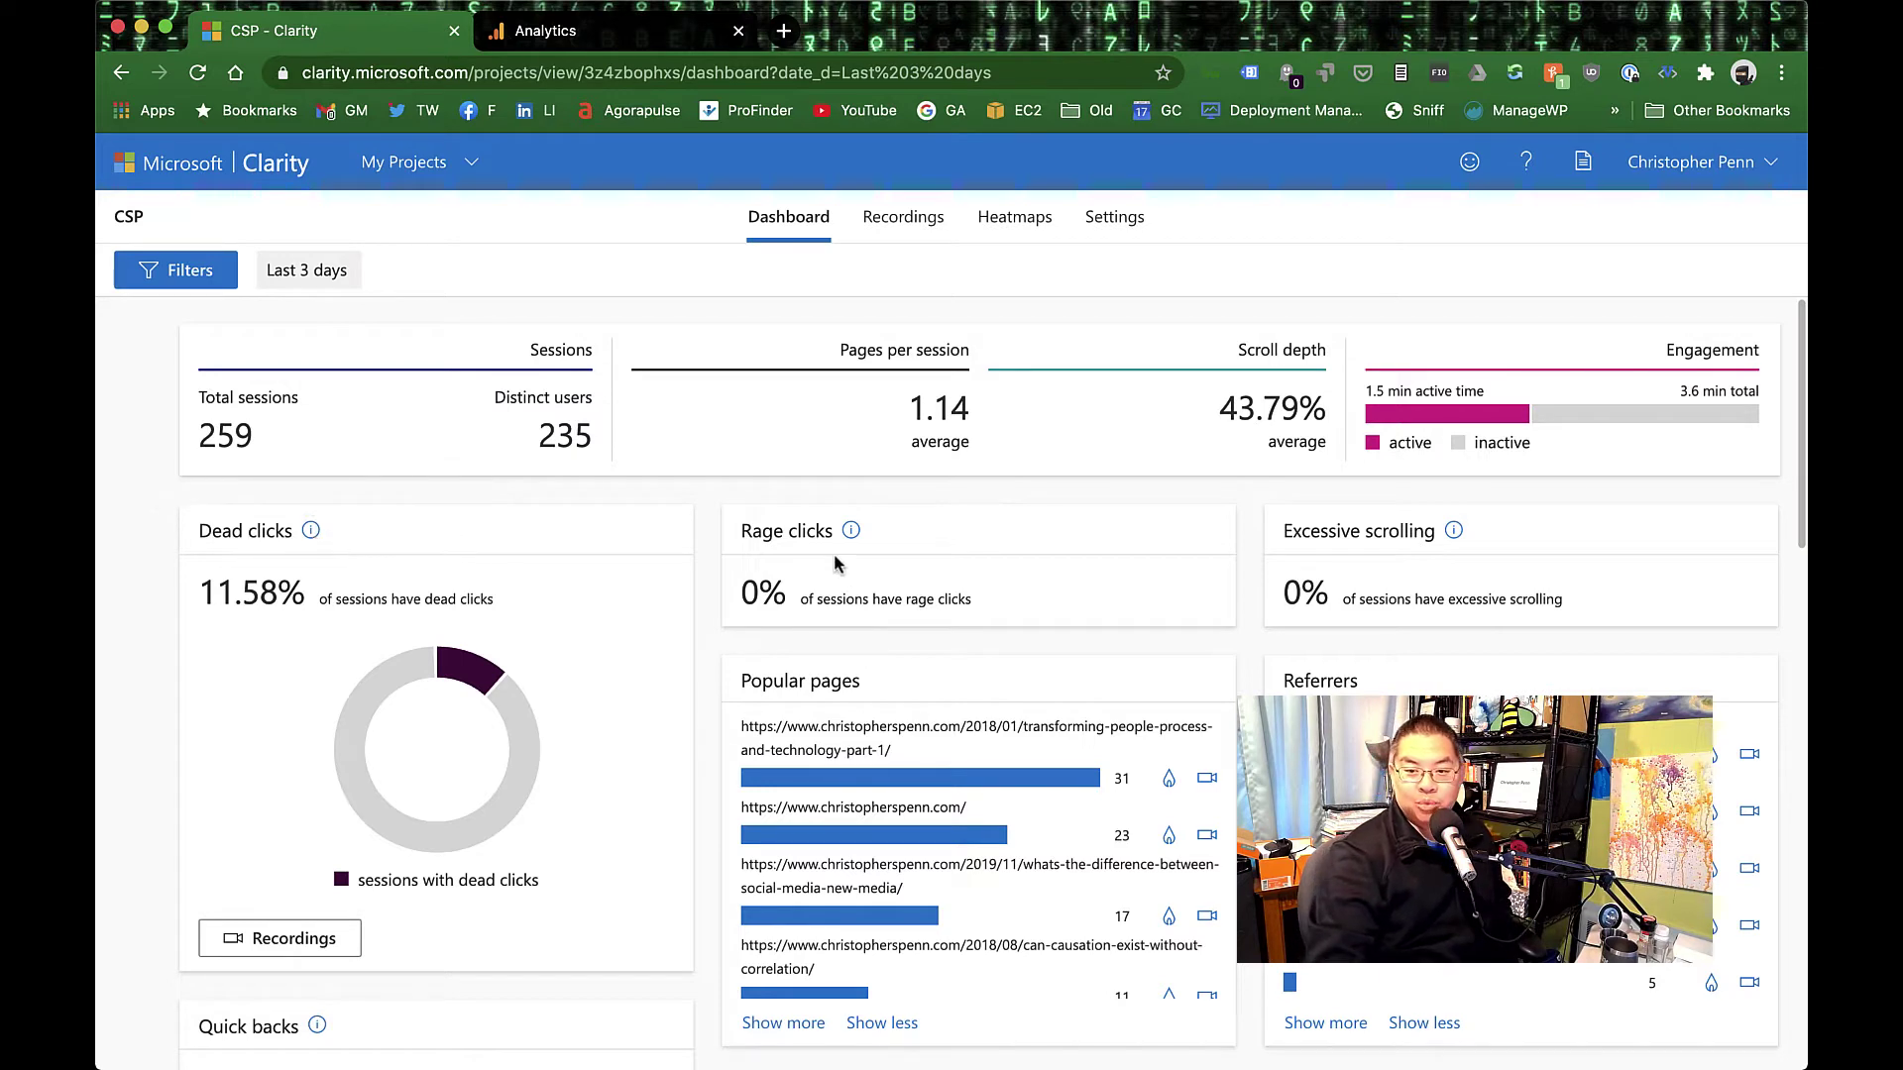
{"action": "mouse_move", "coordinate": [855, 537]}
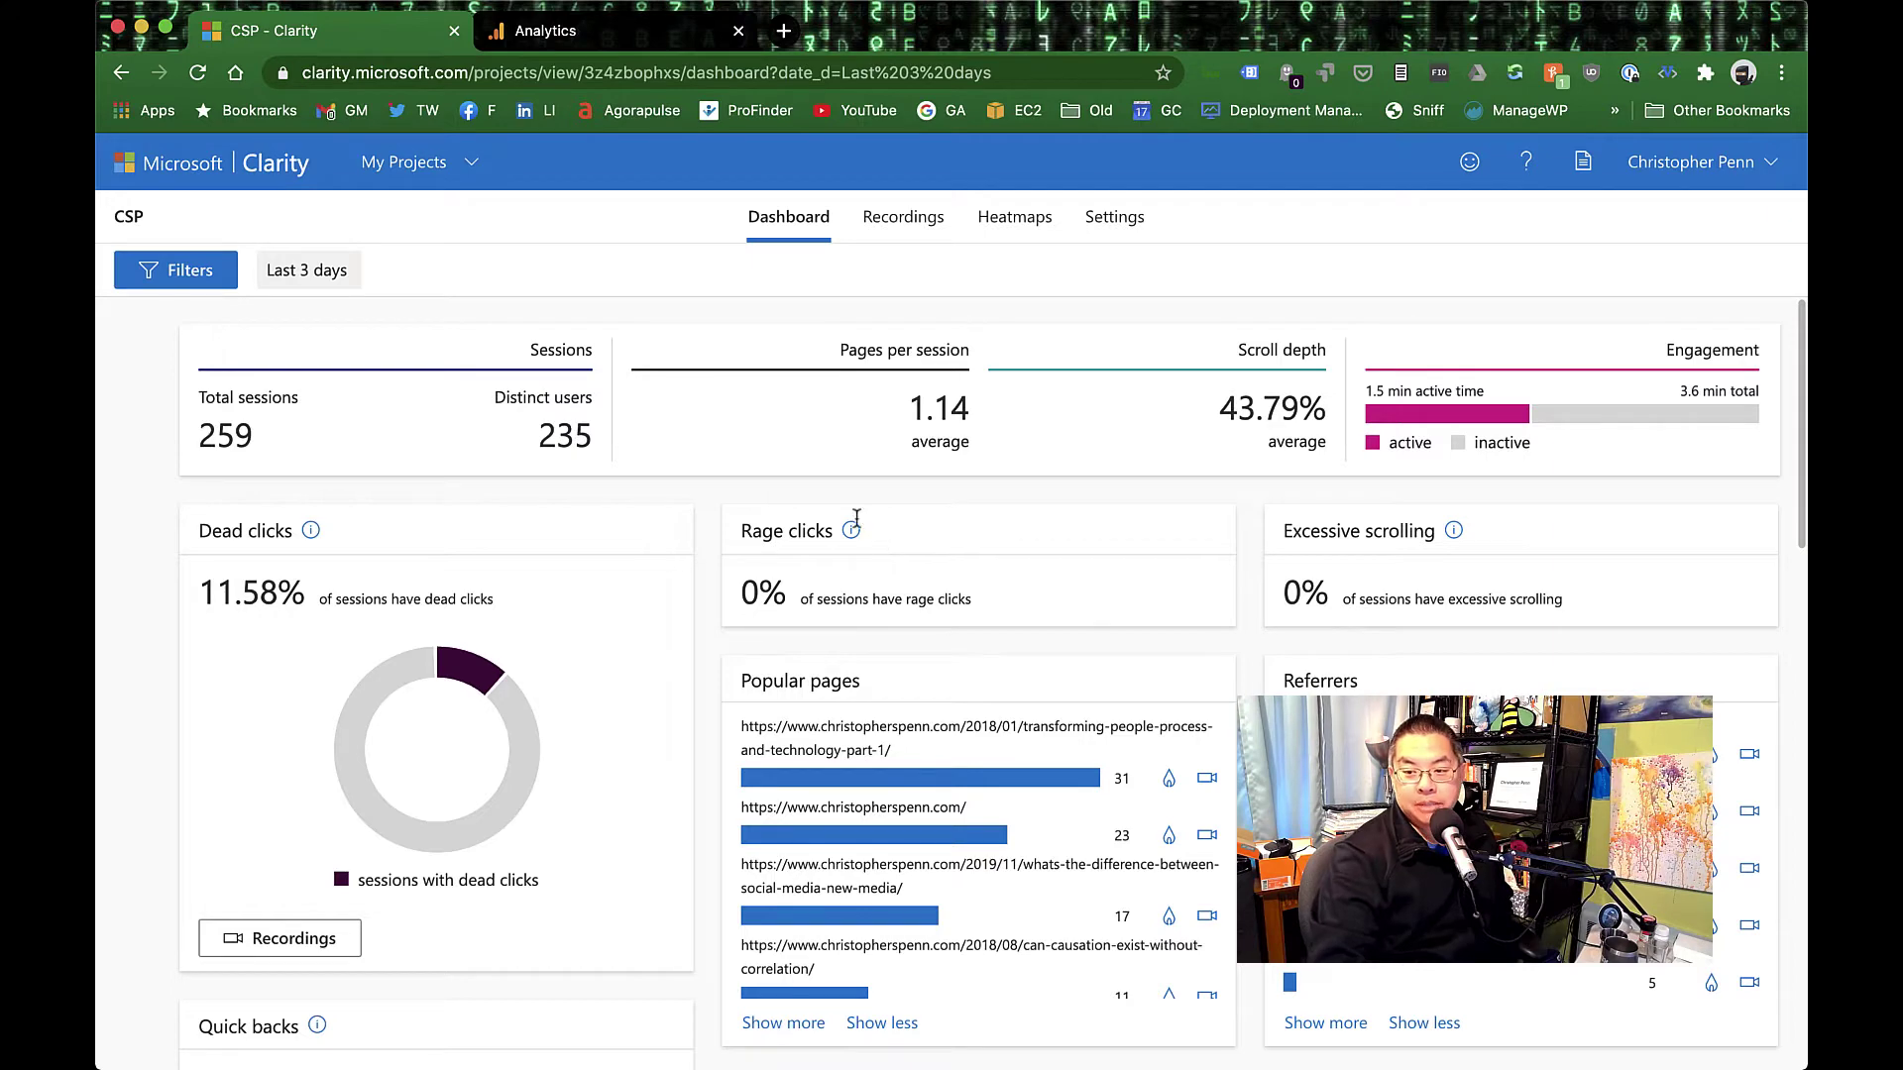
{"action": "scroll", "coordinate": [684, 575], "scroll_direction": "down", "scroll_amount": 6}
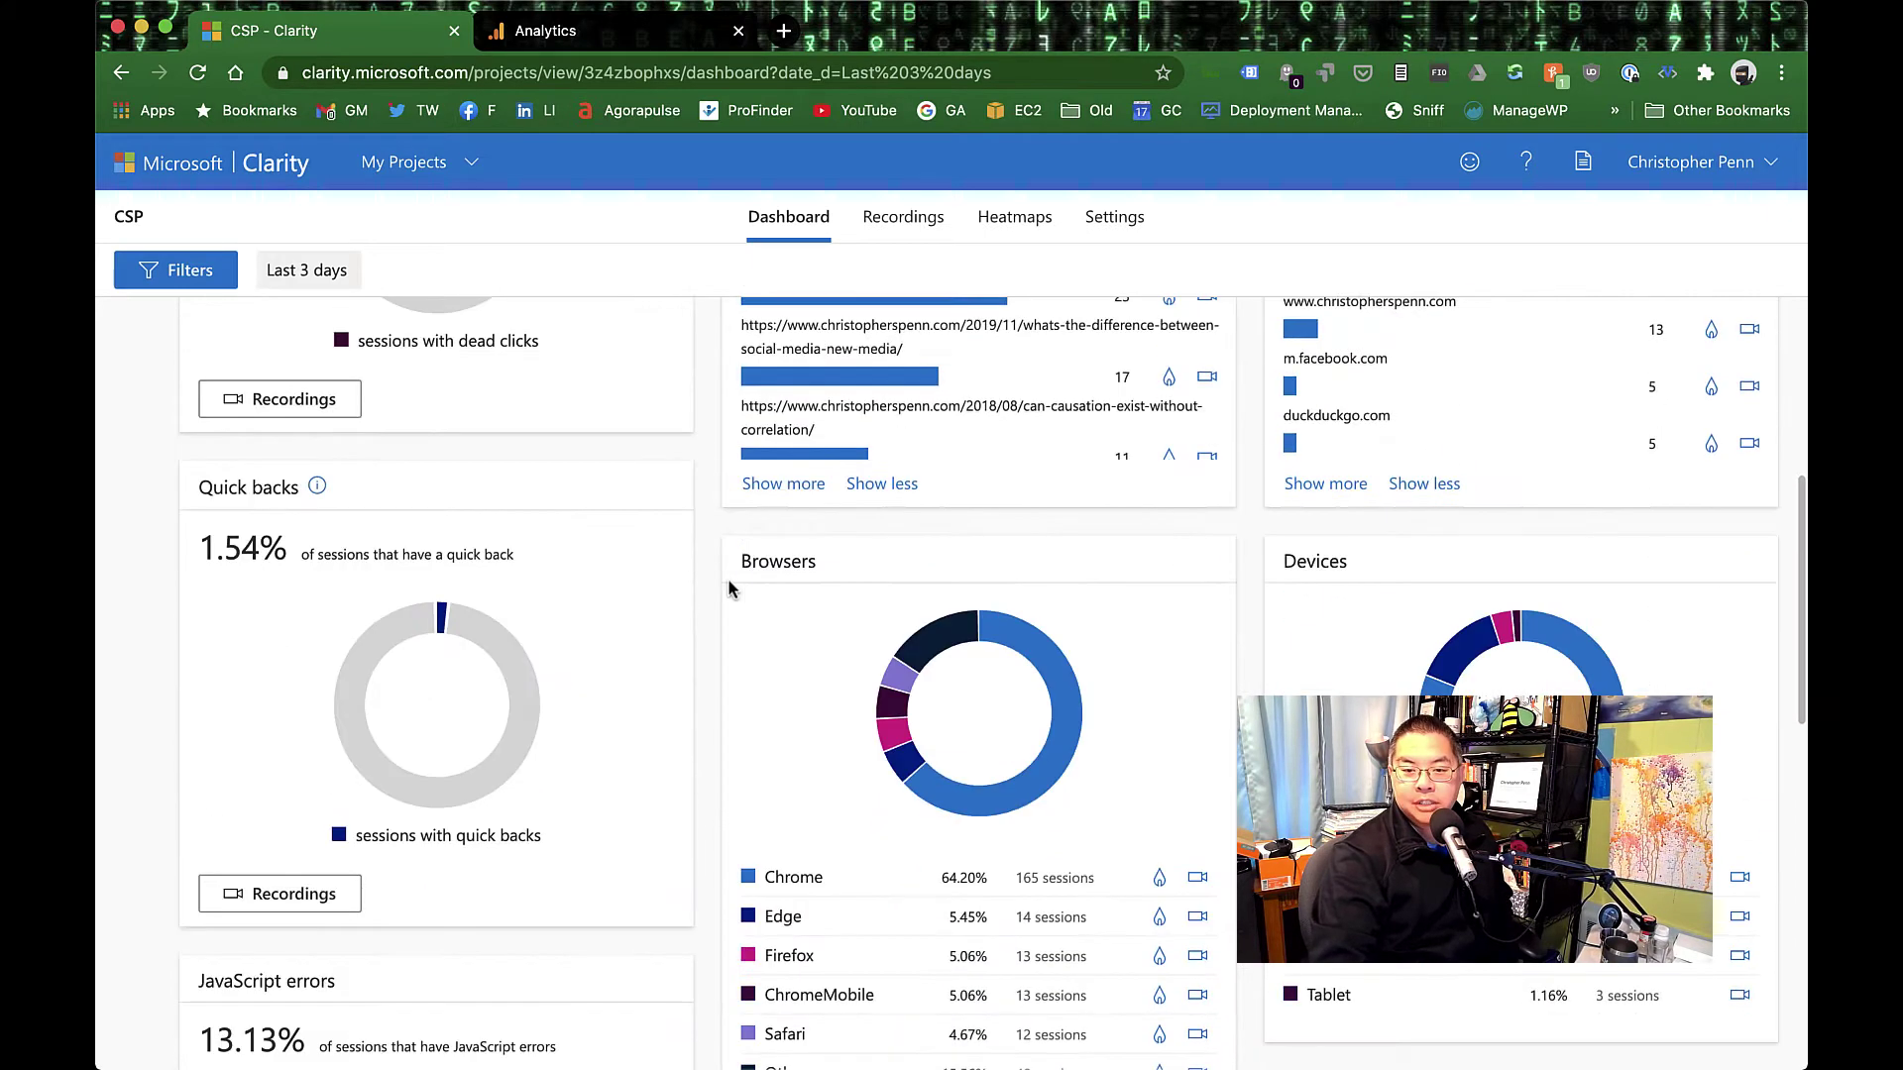
{"action": "scroll", "coordinate": [713, 594], "scroll_direction": "down", "scroll_amount": 2}
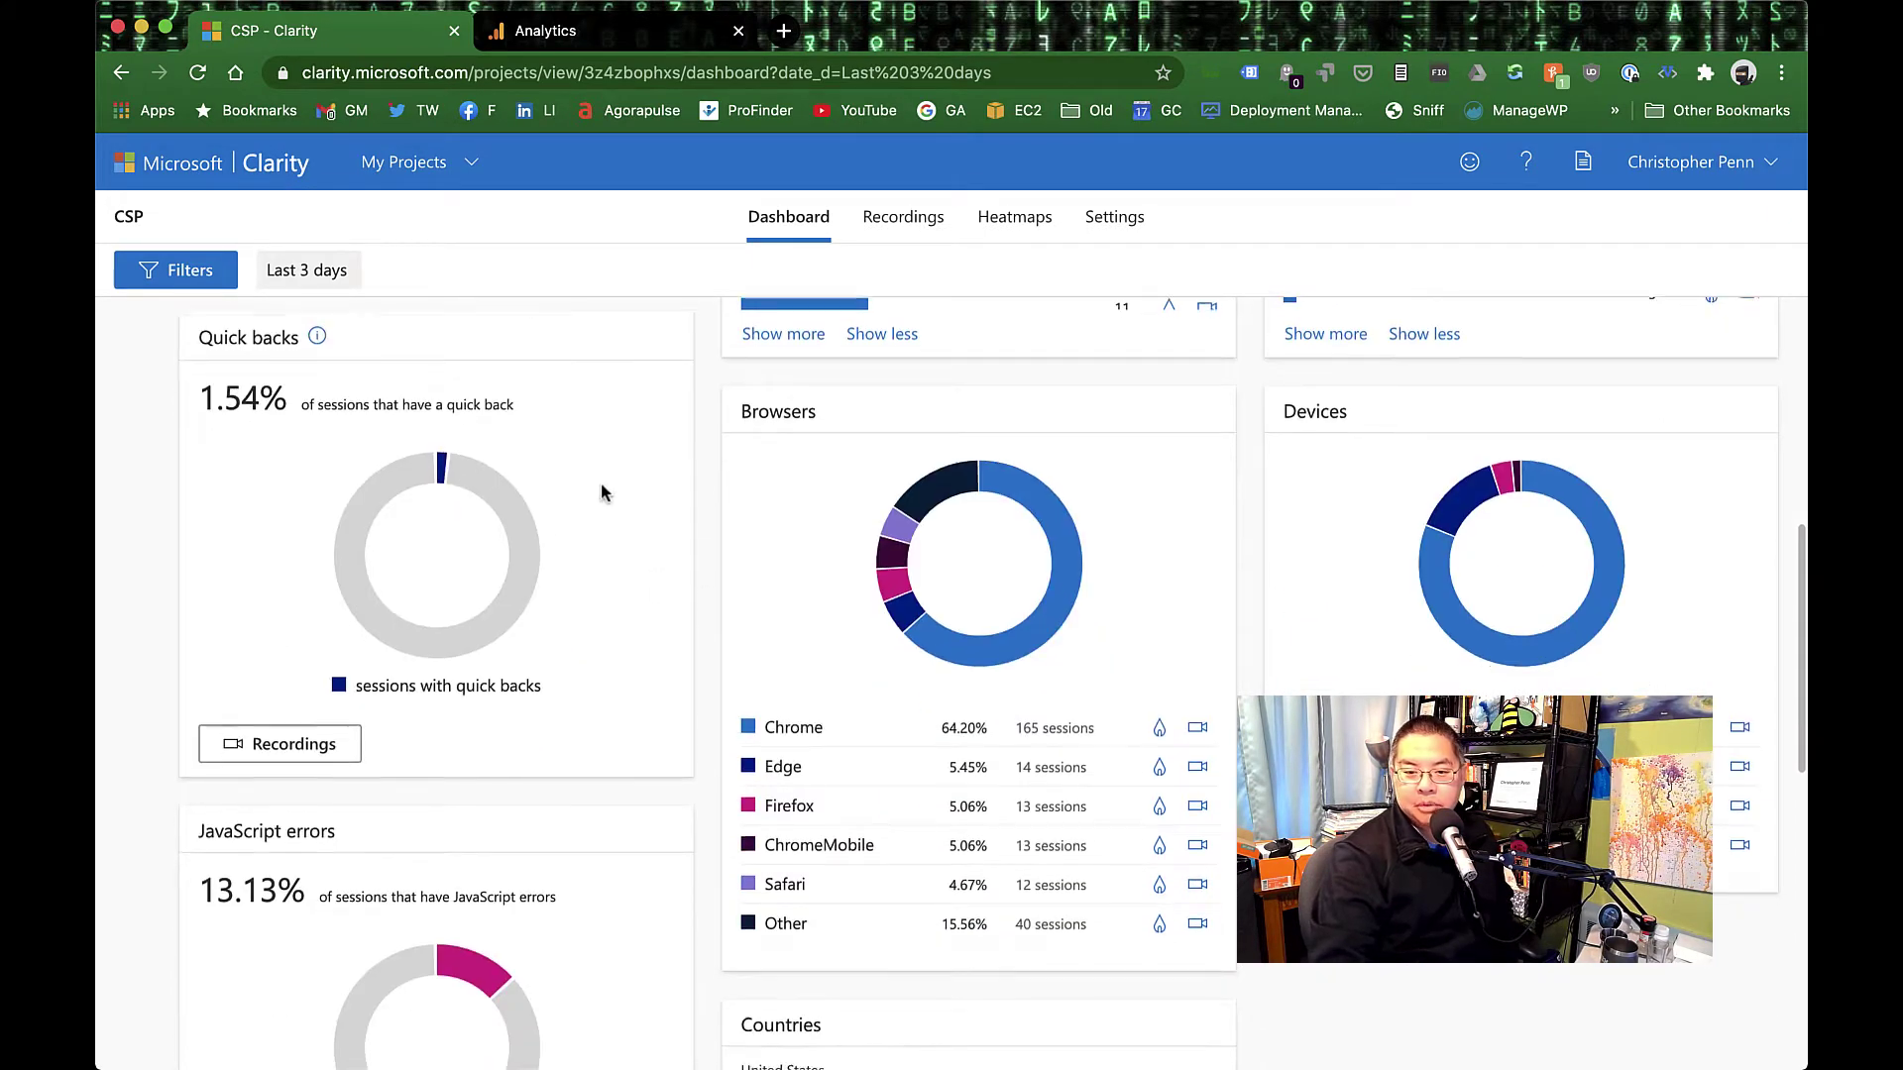
{"action": "scroll", "coordinate": [476, 693], "scroll_direction": "down", "scroll_amount": 5}
{"action": "scroll", "coordinate": [557, 666], "scroll_direction": "down", "scroll_amount": 5}
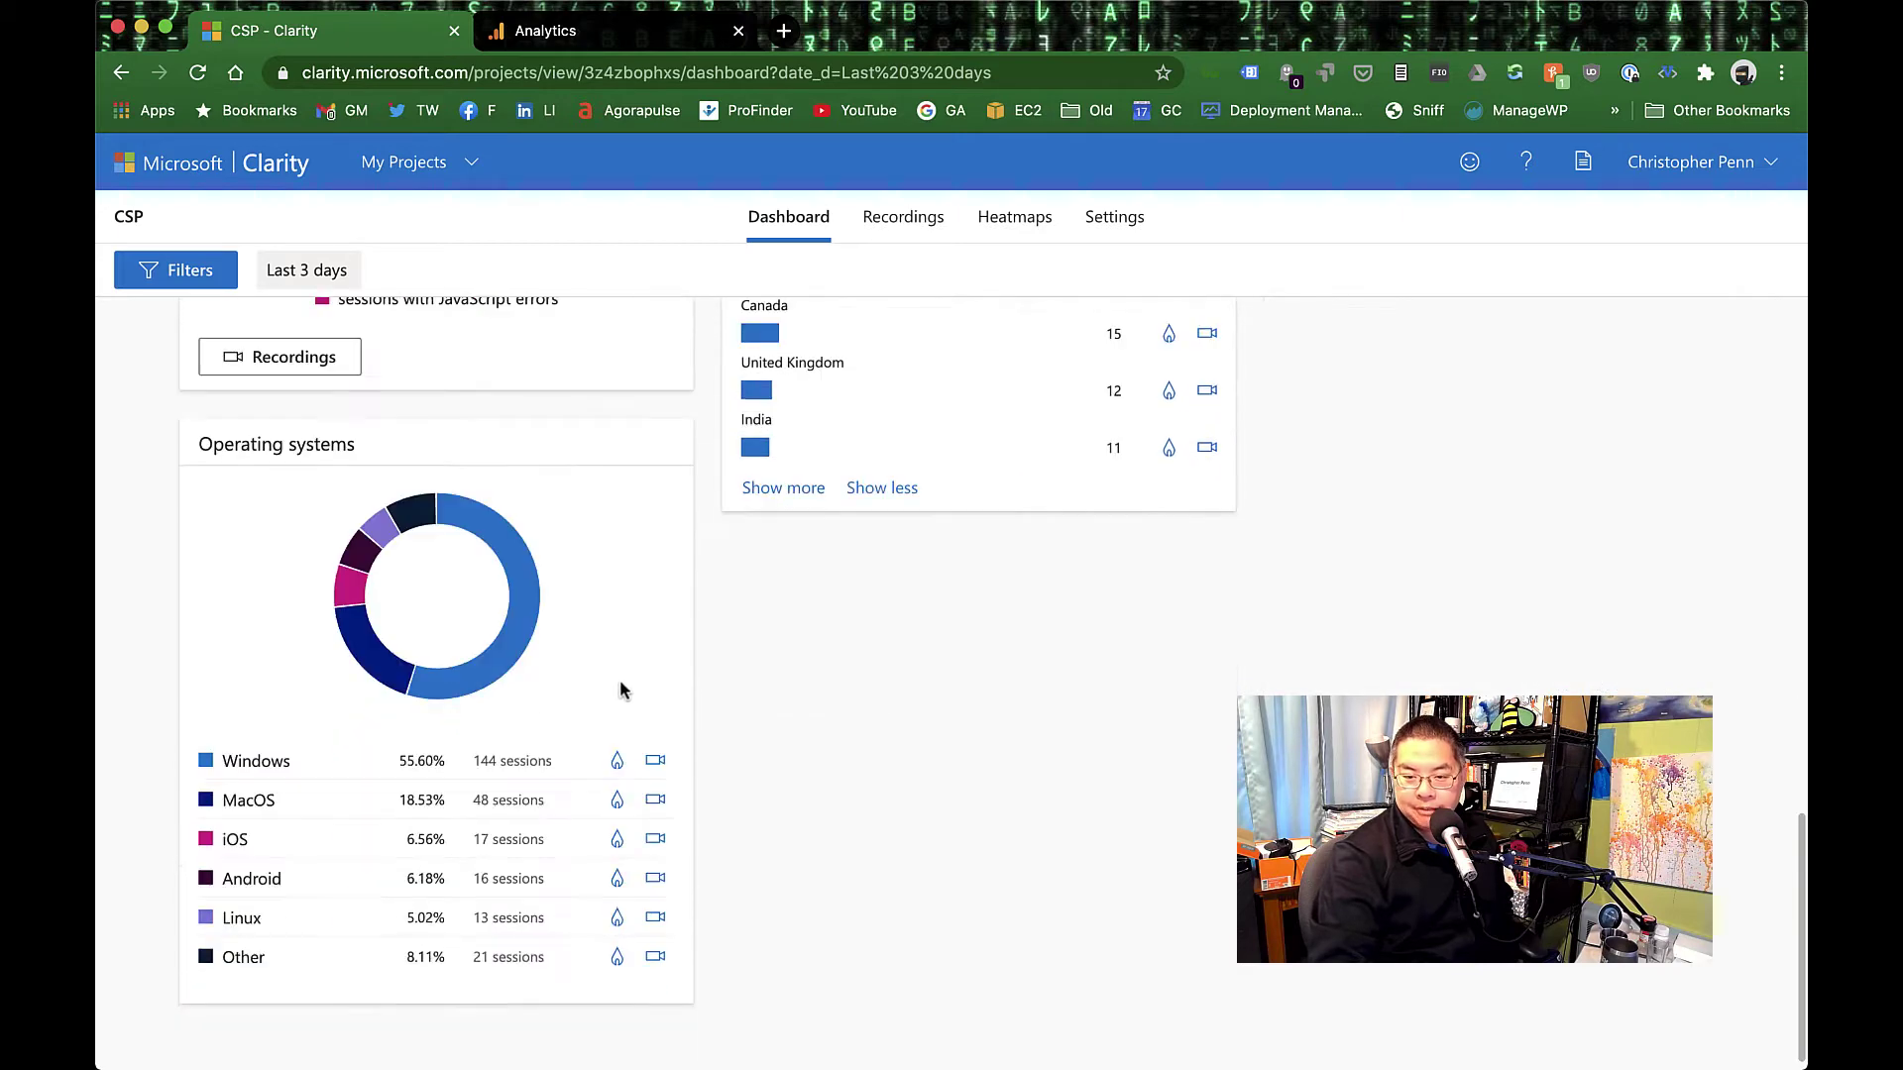
{"action": "scroll", "coordinate": [705, 714], "scroll_direction": "up", "scroll_amount": 15}
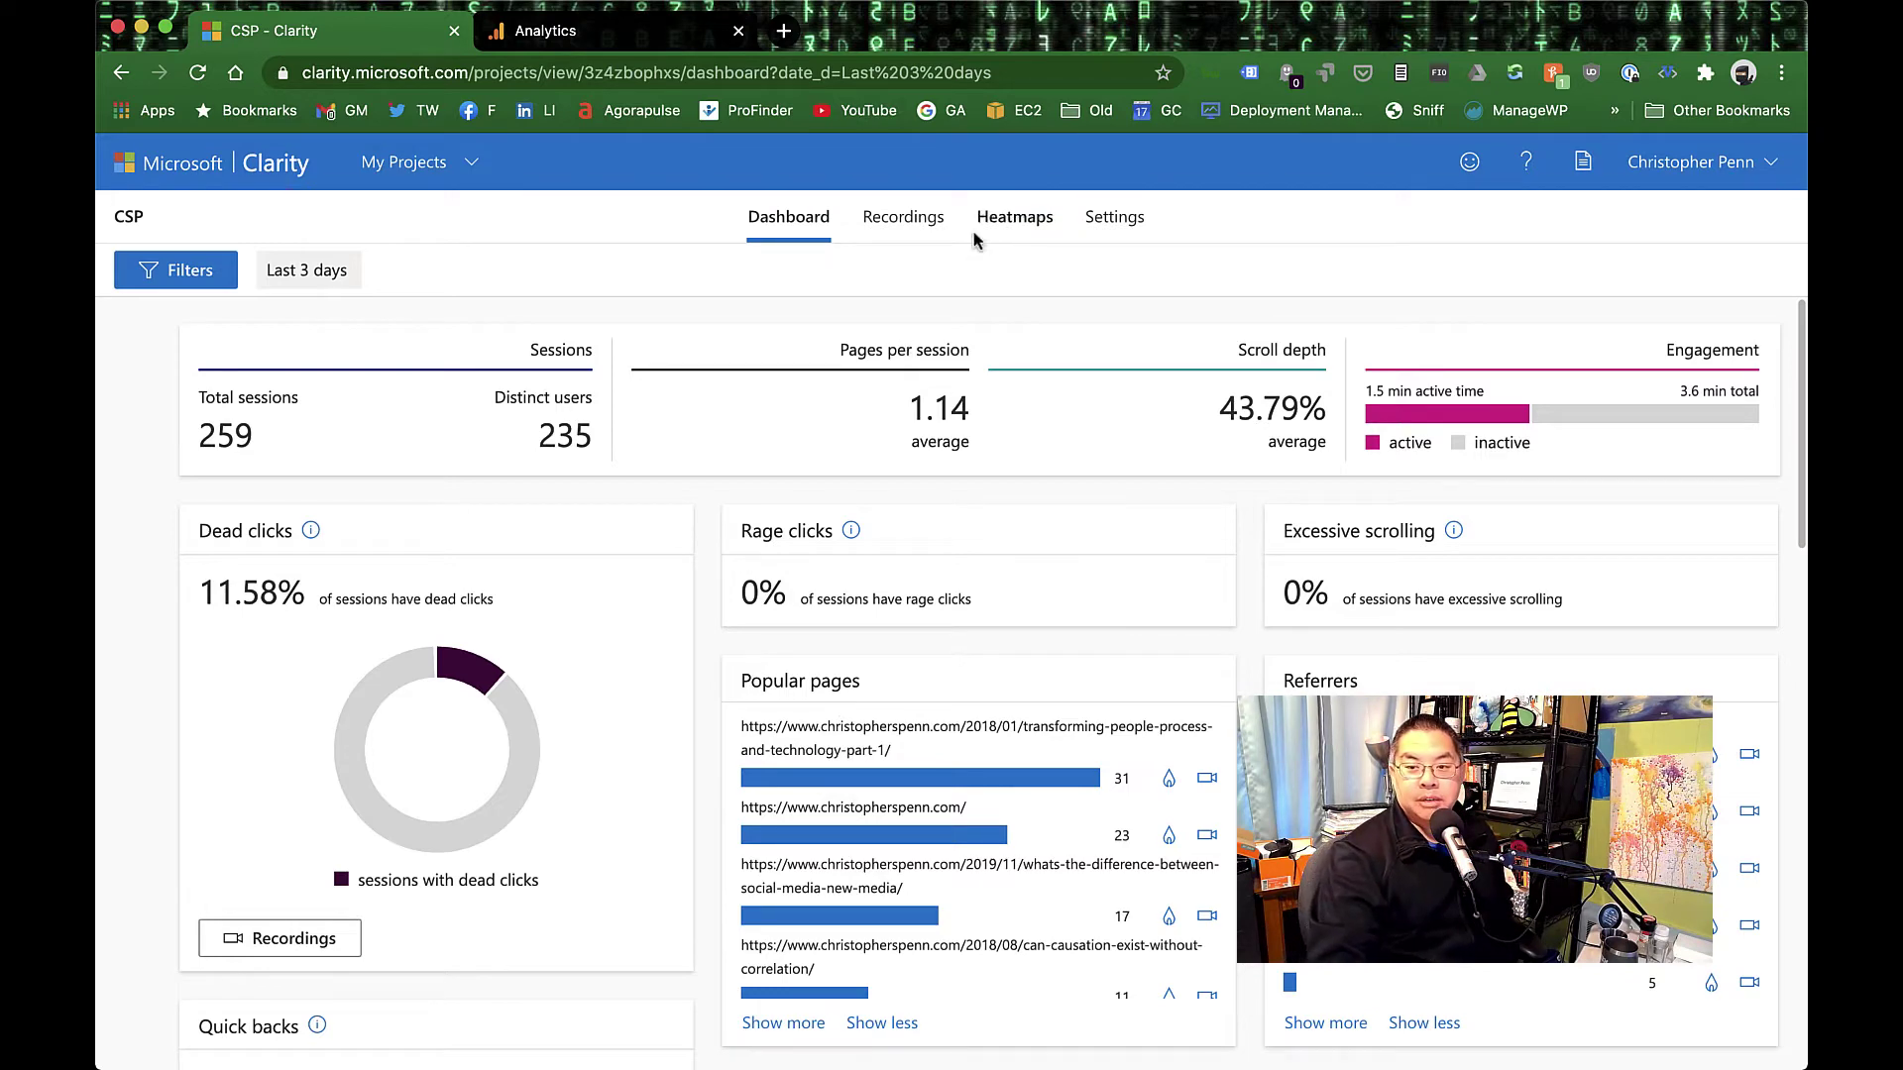
- Replay the first session, the 09:14 Windows visit from Sweden, skipping ahead to about 1:39
{"action": "left_click", "coordinate": [904, 234]}
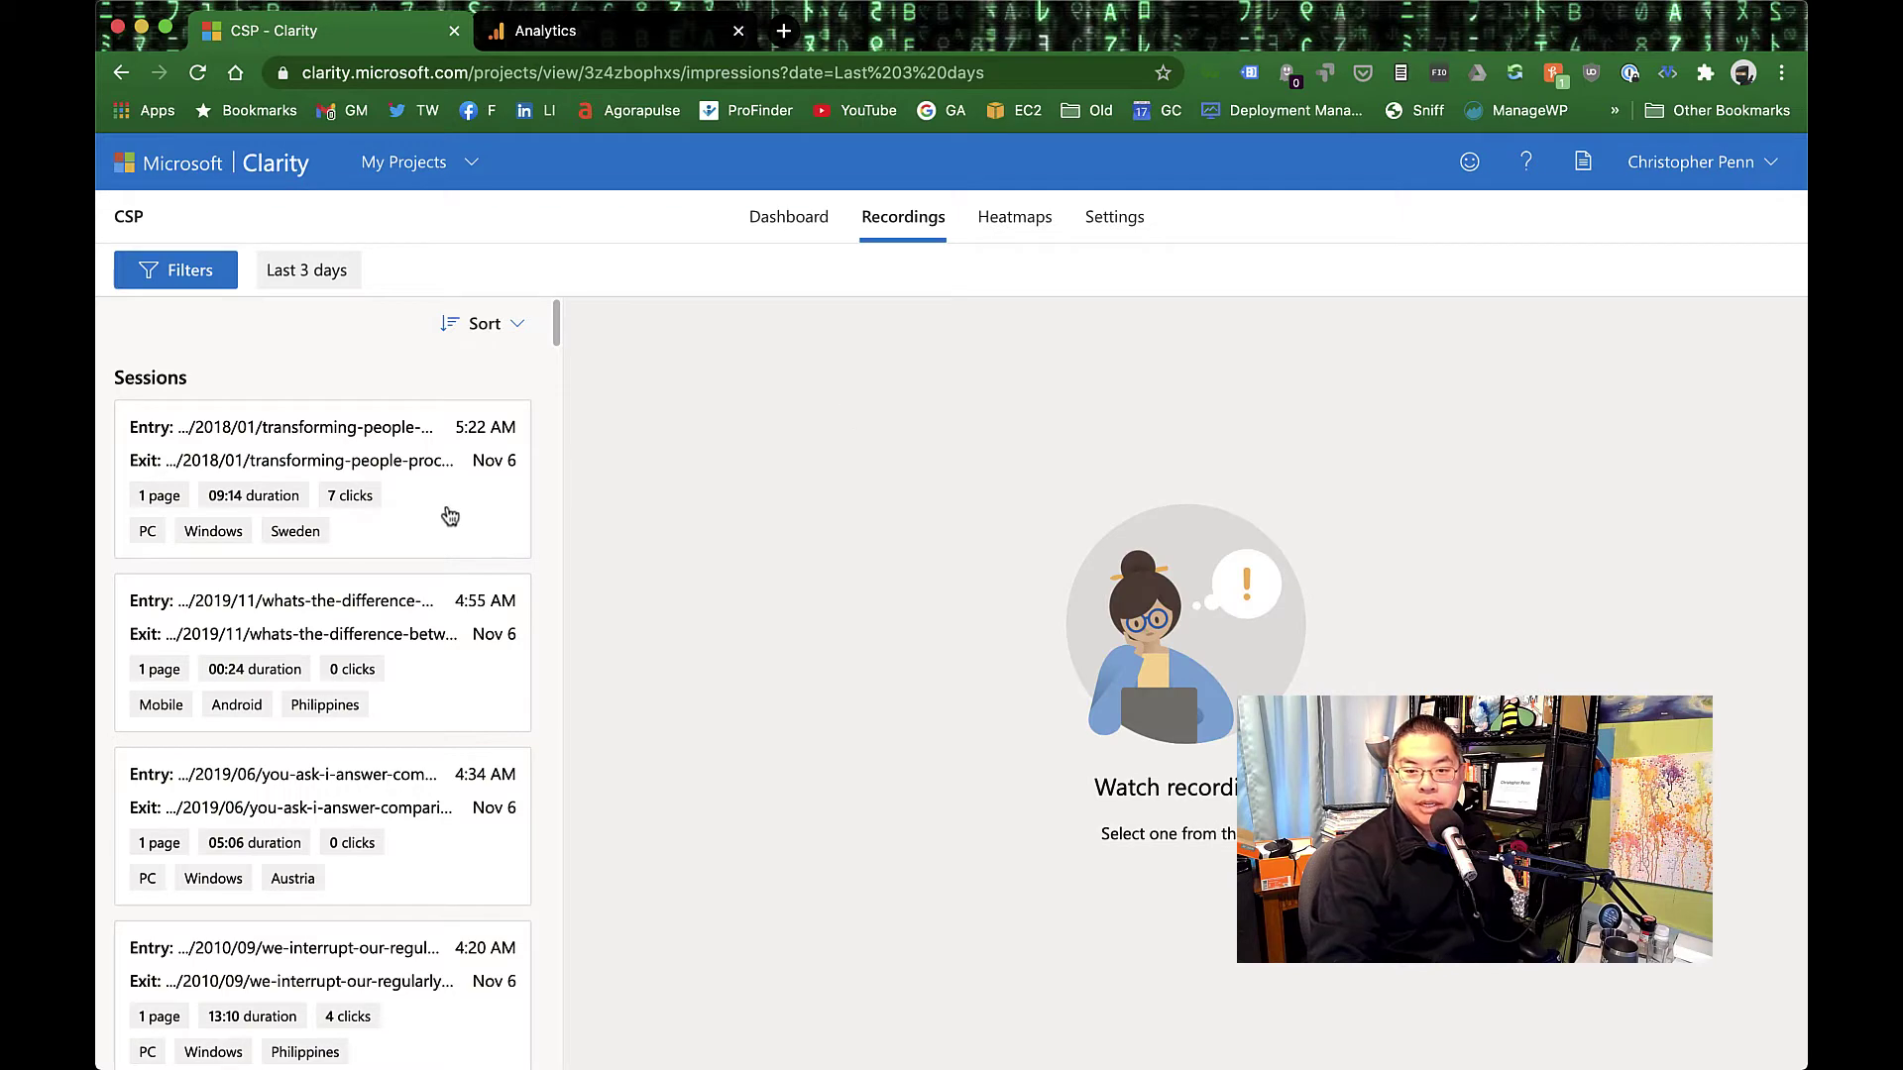
{"action": "left_click", "coordinate": [448, 516]}
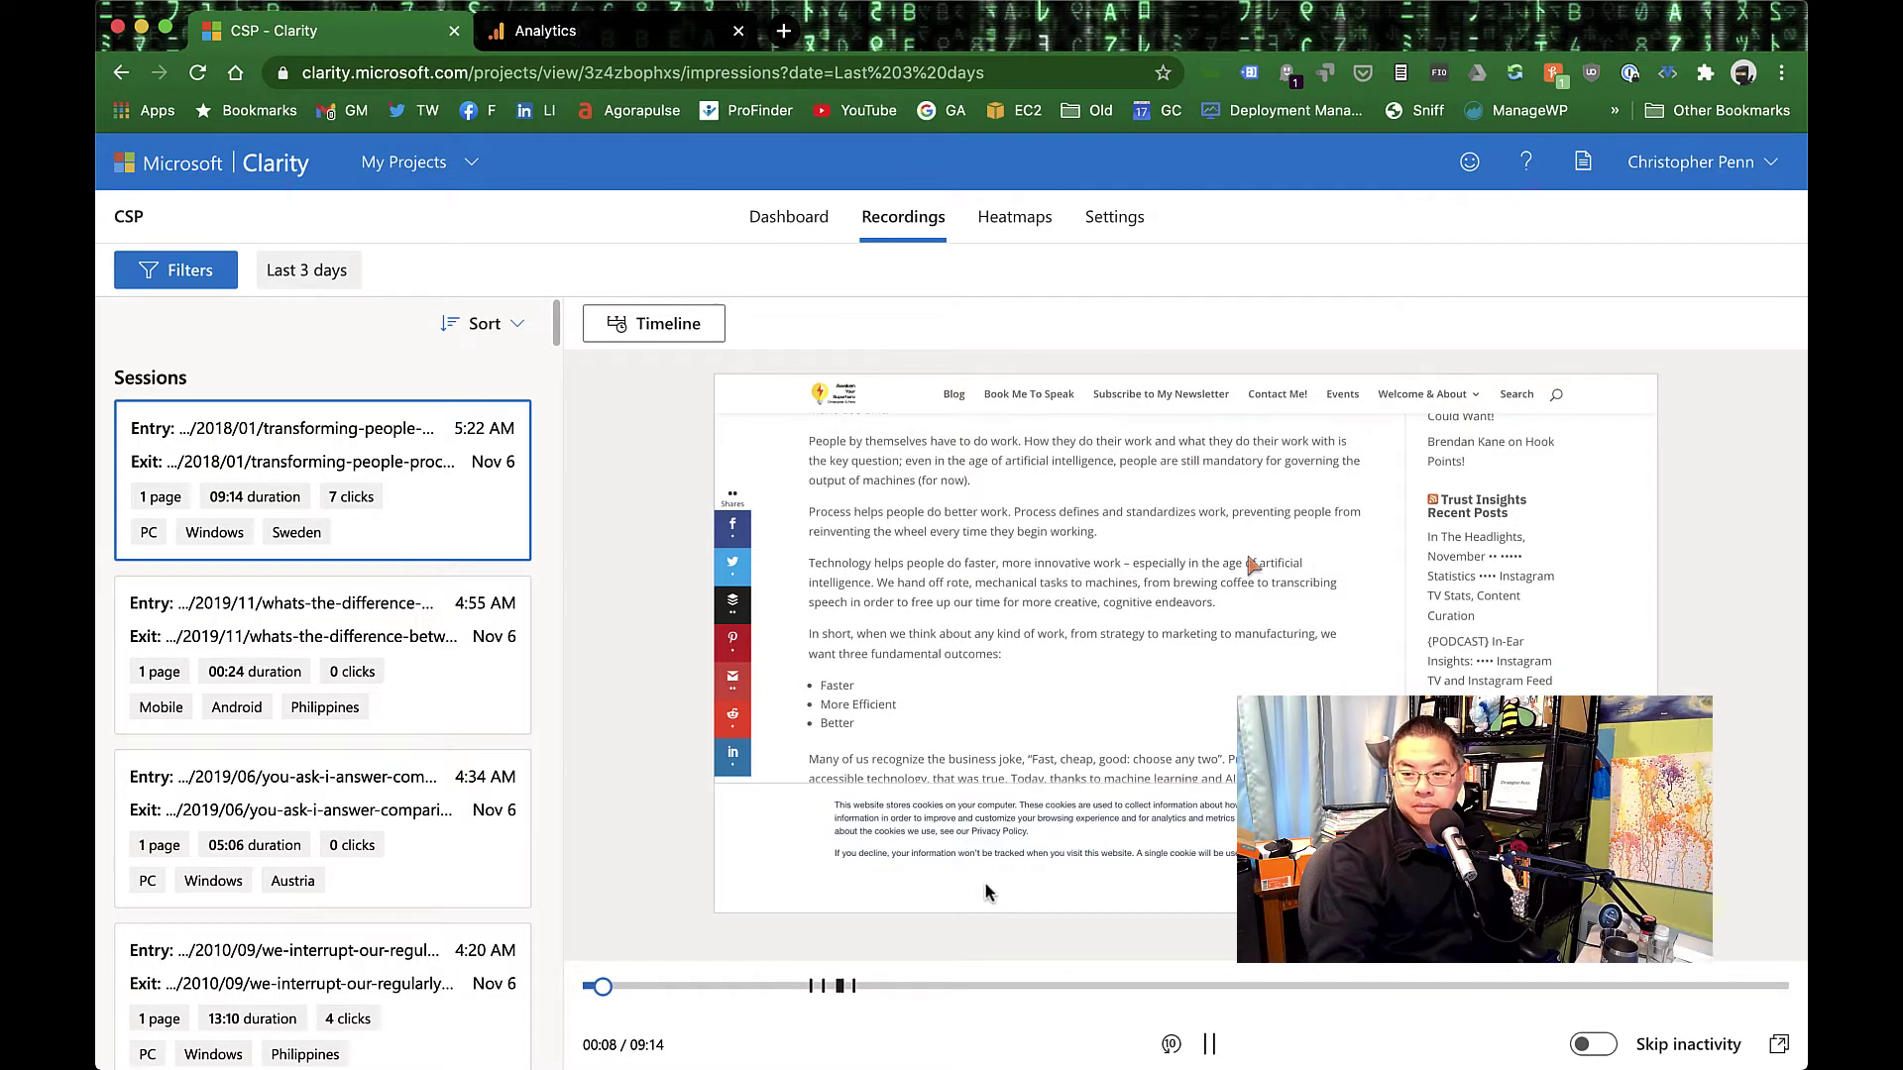
{"action": "left_click", "coordinate": [799, 986]}
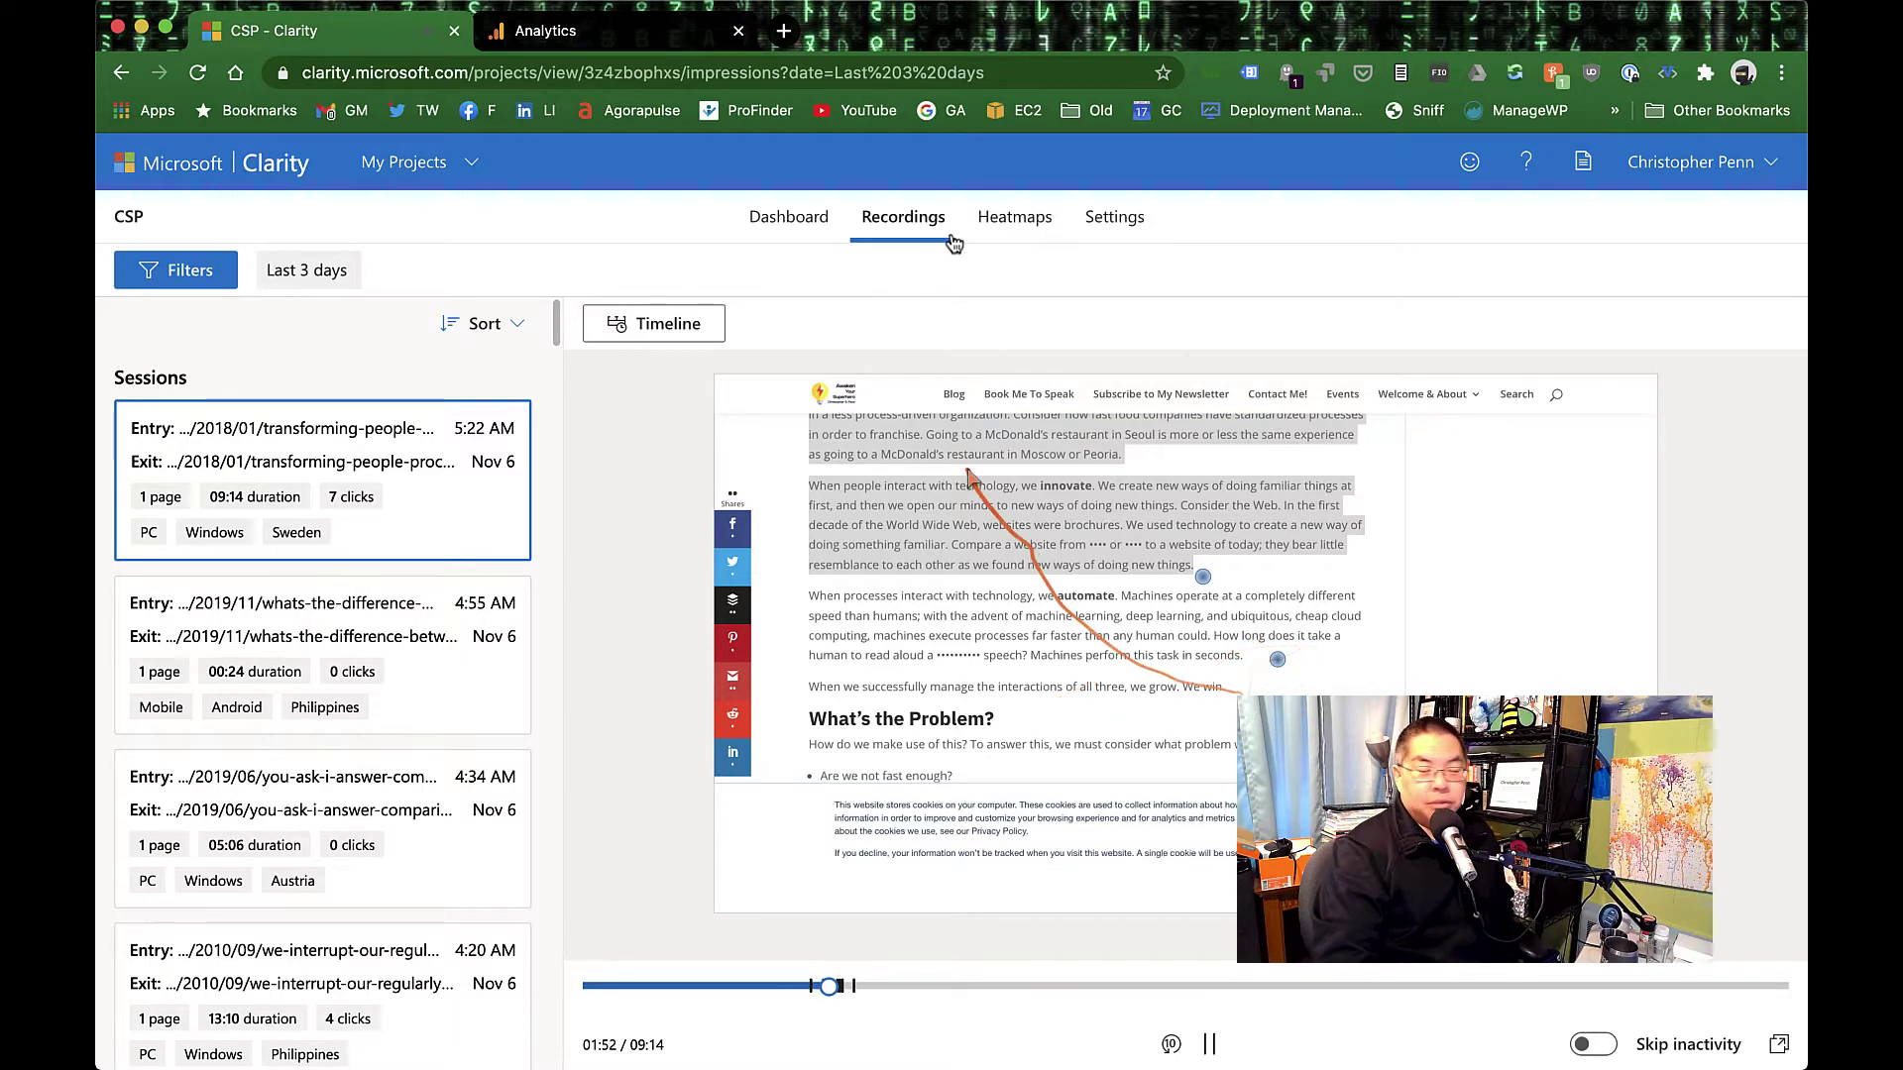
{"action": "left_click", "coordinate": [1007, 230]}
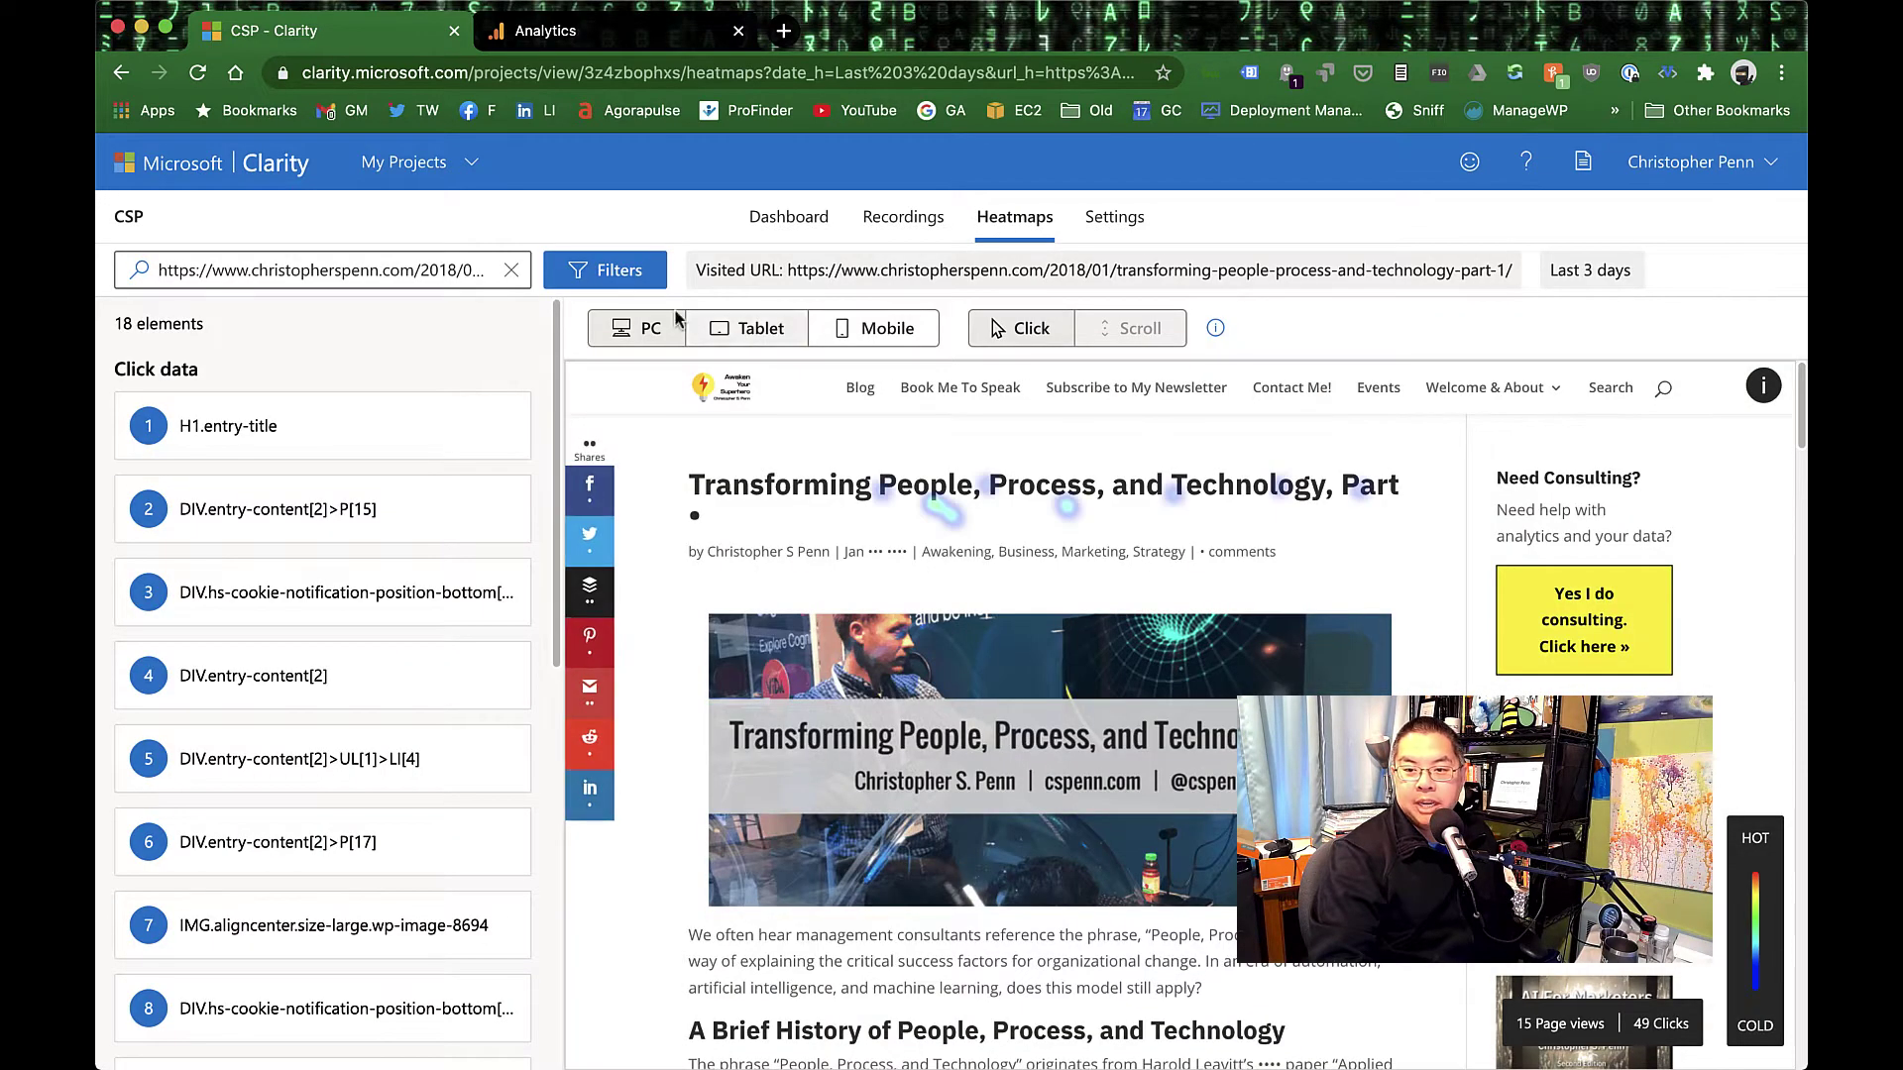
- Inspect the post's click heatmap (18 elements, 15 page views, 49 clicks), then return to the Dashboard
{"action": "mouse_move", "coordinate": [1103, 520]}
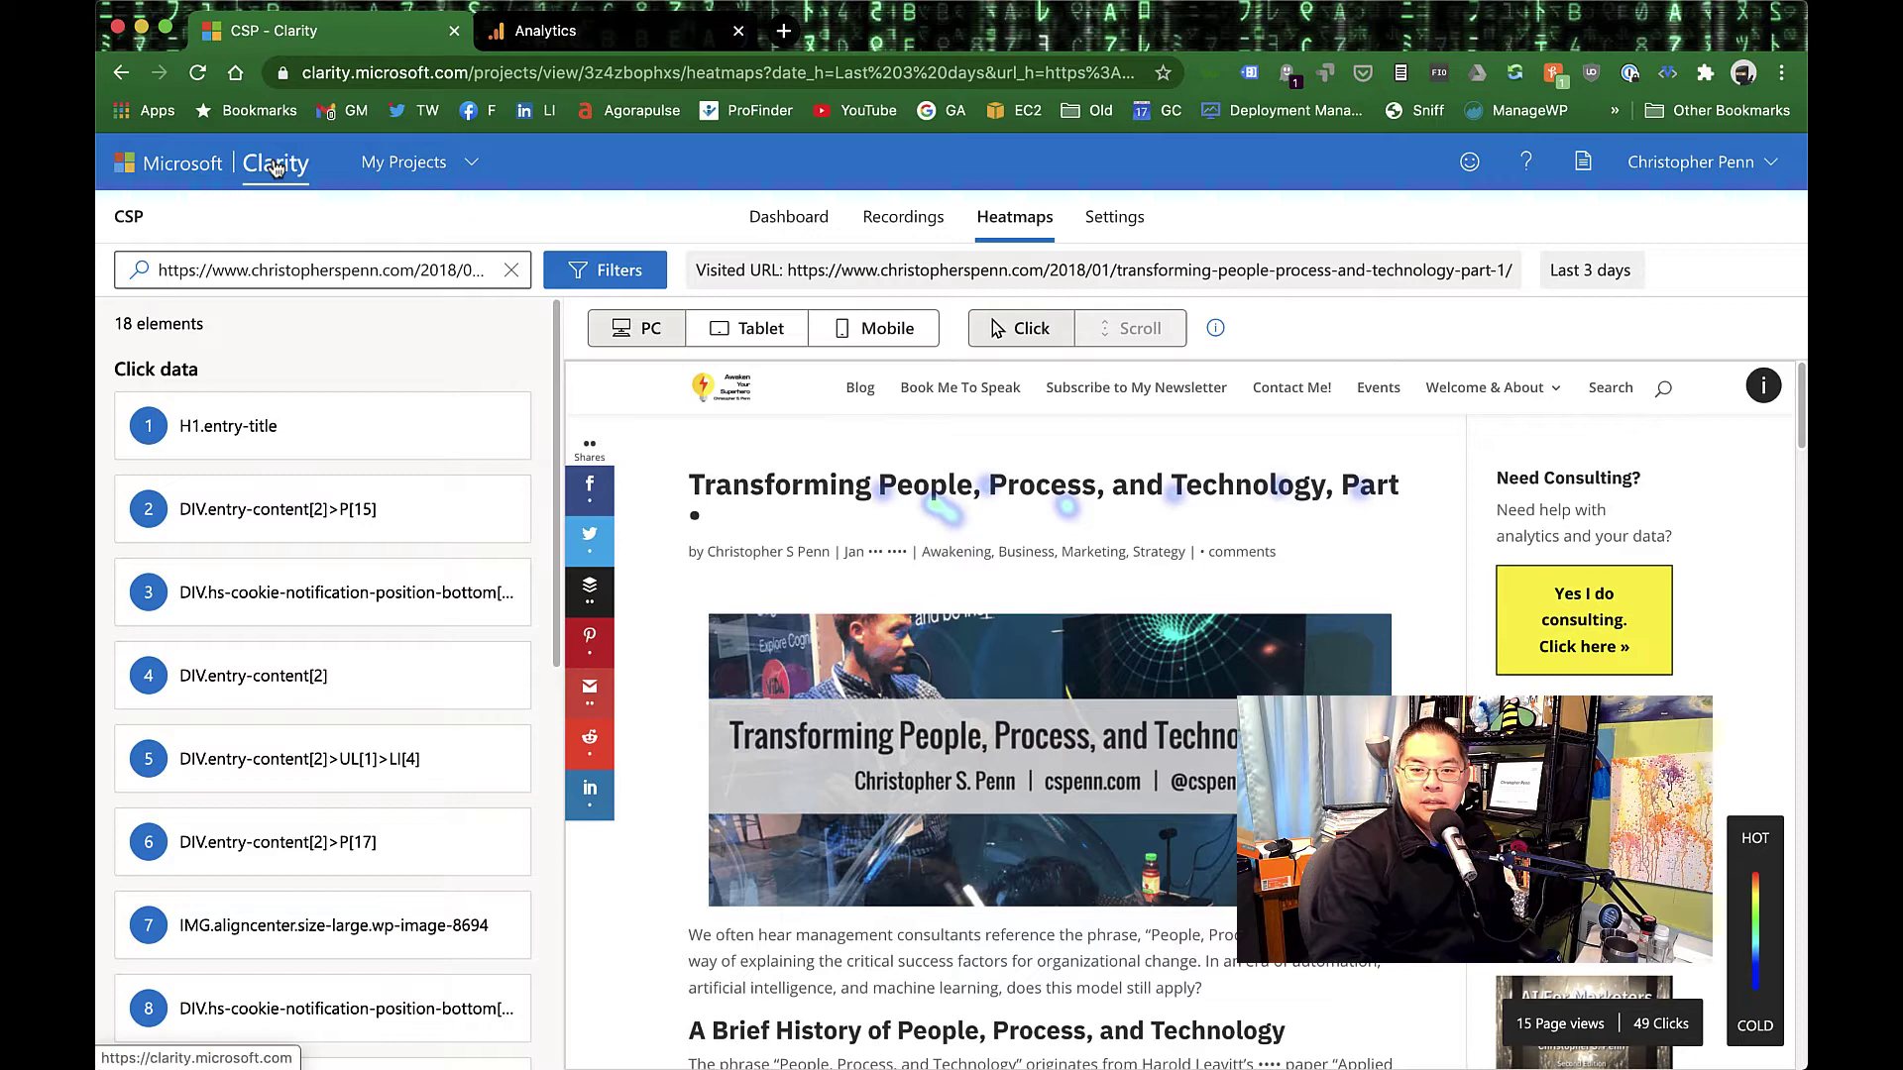
{"action": "left_click", "coordinate": [791, 219]}
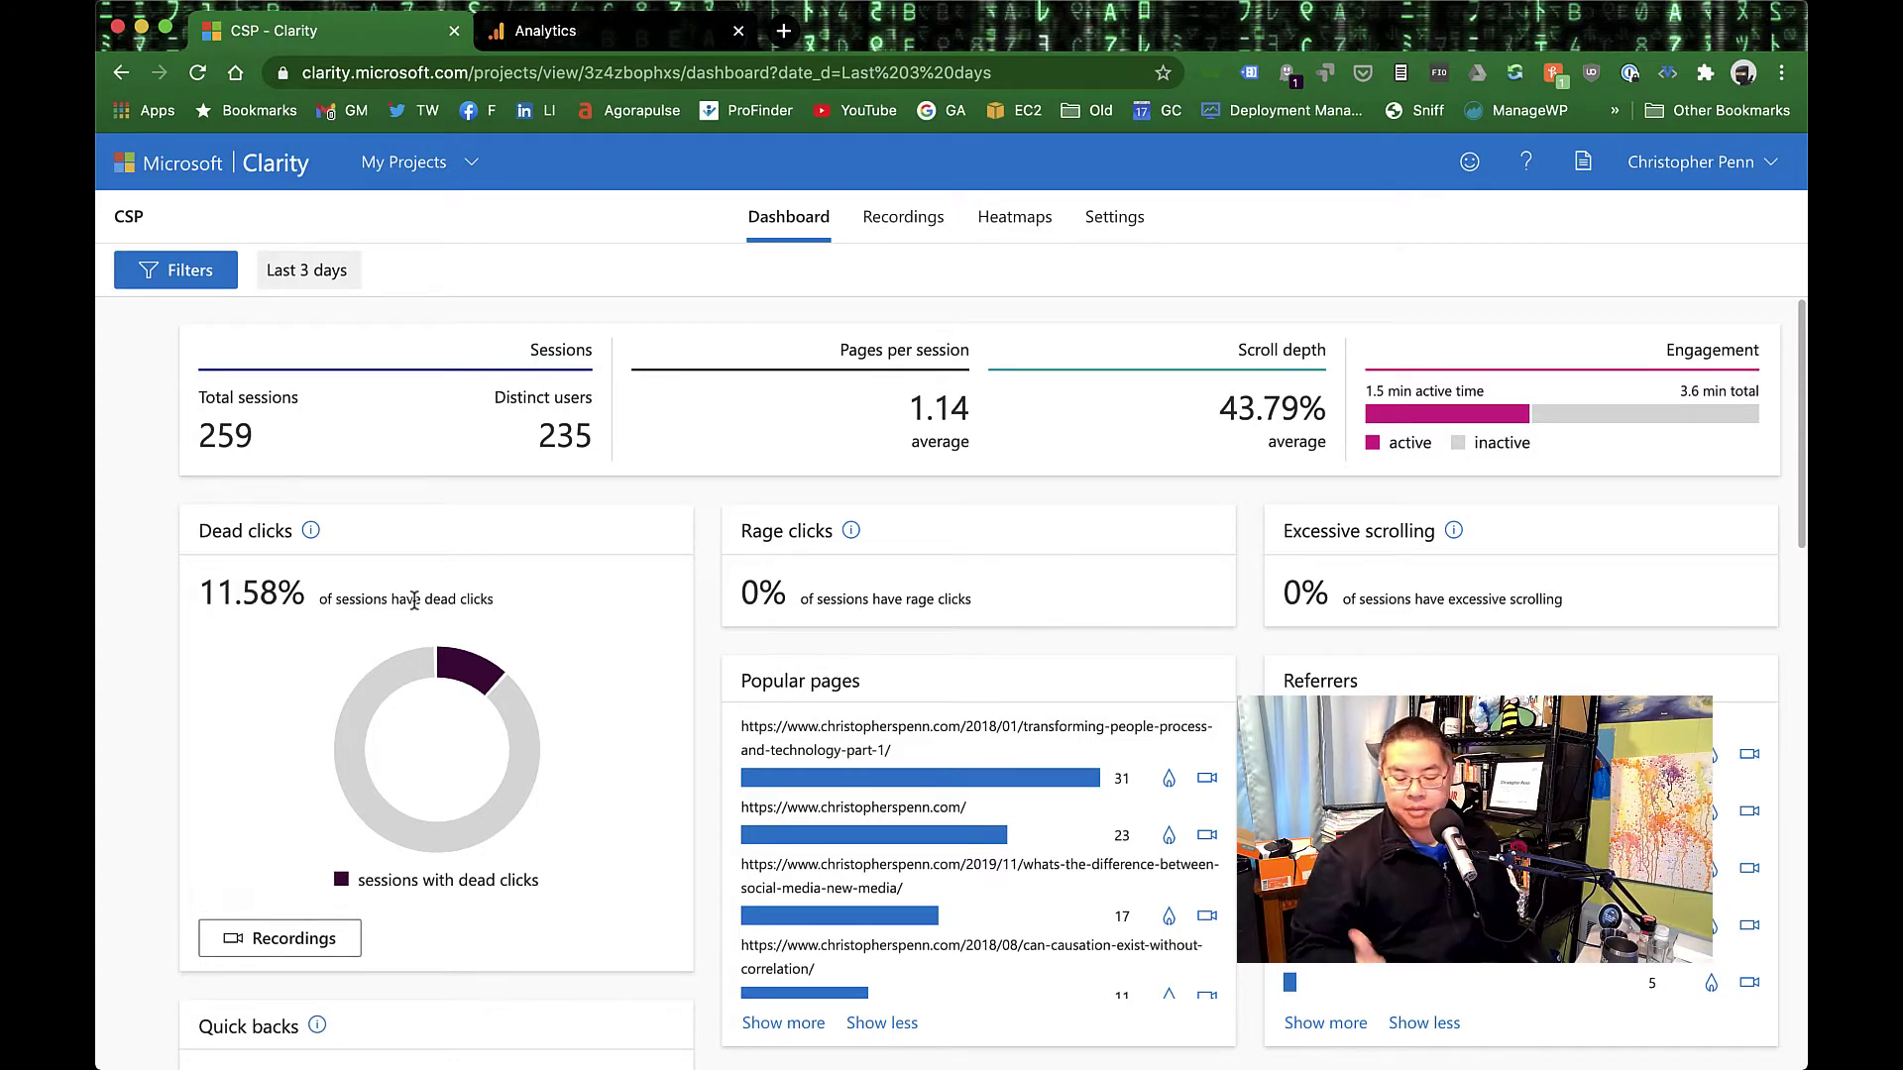
- Filter the dashboard to Chrome sessions only
{"action": "scroll", "coordinate": [414, 601], "scroll_direction": "down", "scroll_amount": 10}
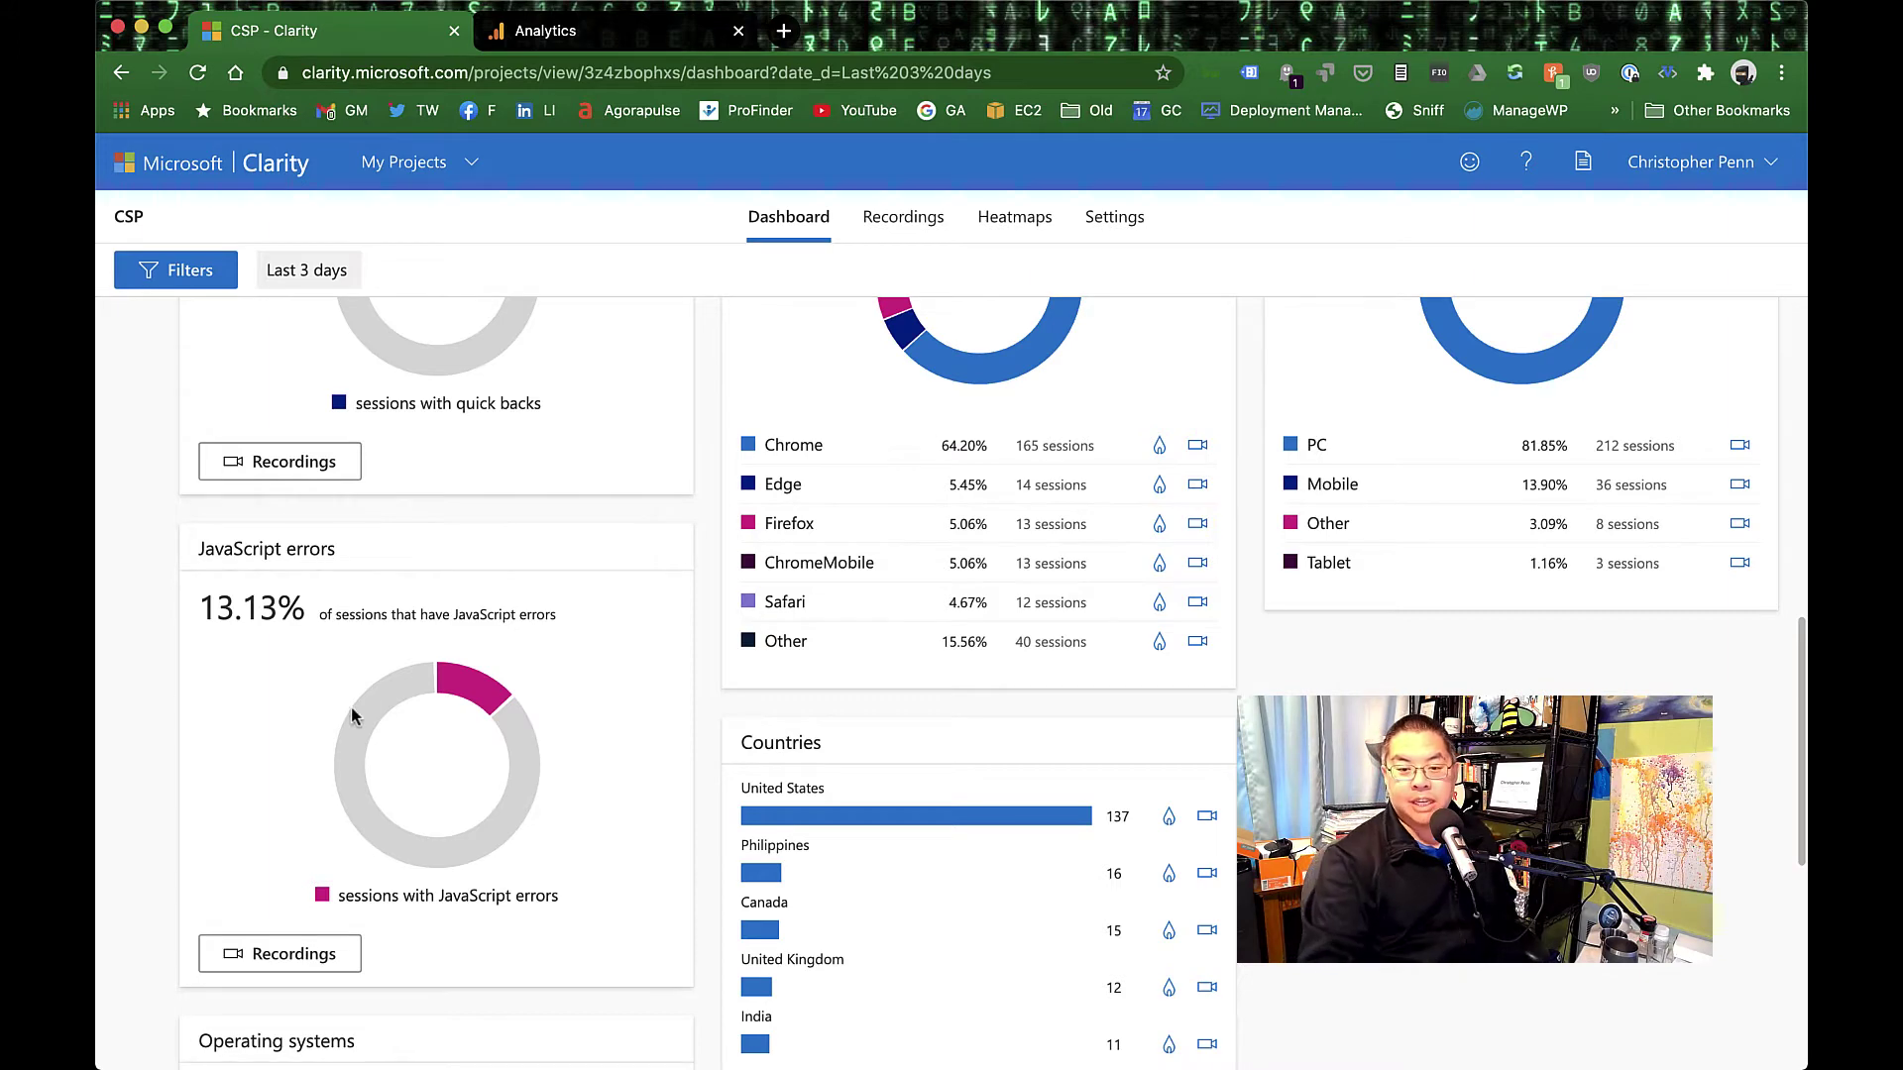
{"action": "scroll", "coordinate": [317, 961], "scroll_direction": "down", "scroll_amount": 1}
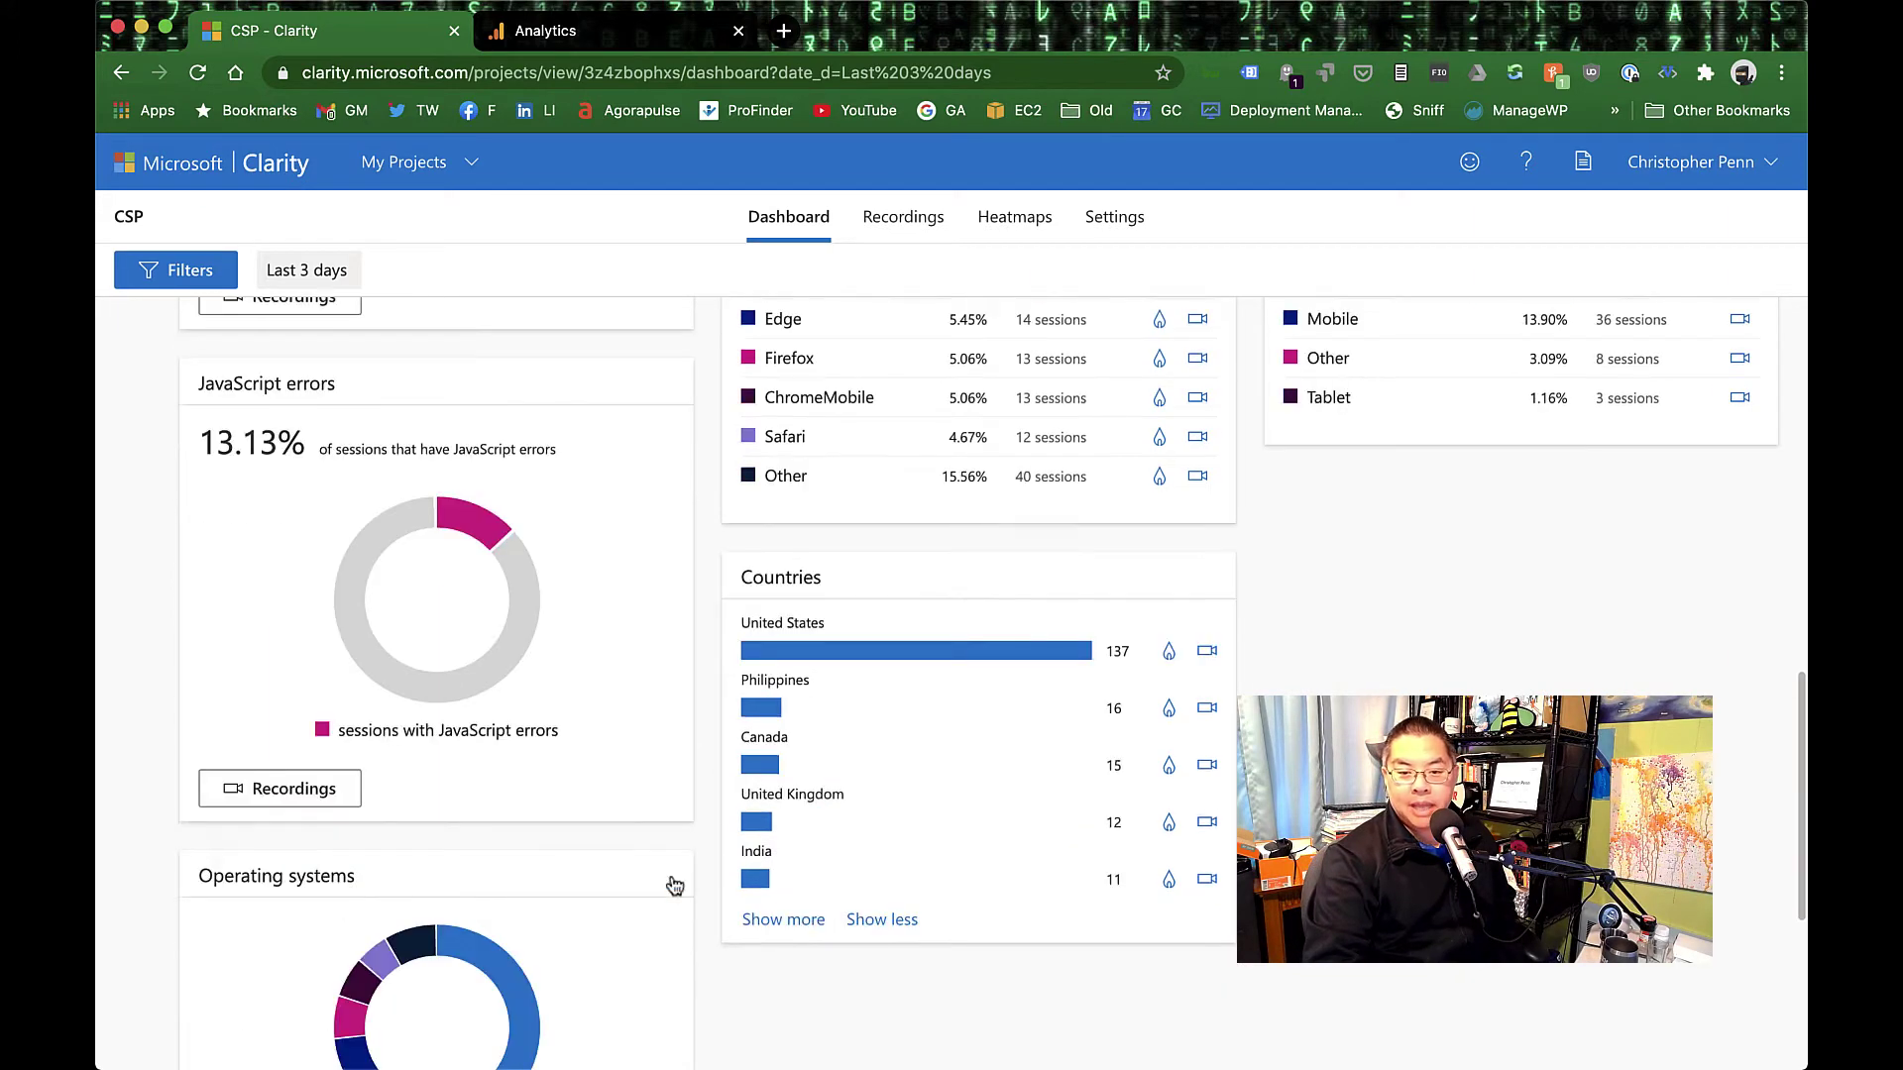
{"action": "scroll", "coordinate": [639, 902], "scroll_direction": "down", "scroll_amount": 2}
{"action": "scroll", "coordinate": [642, 892], "scroll_direction": "up", "scroll_amount": 8}
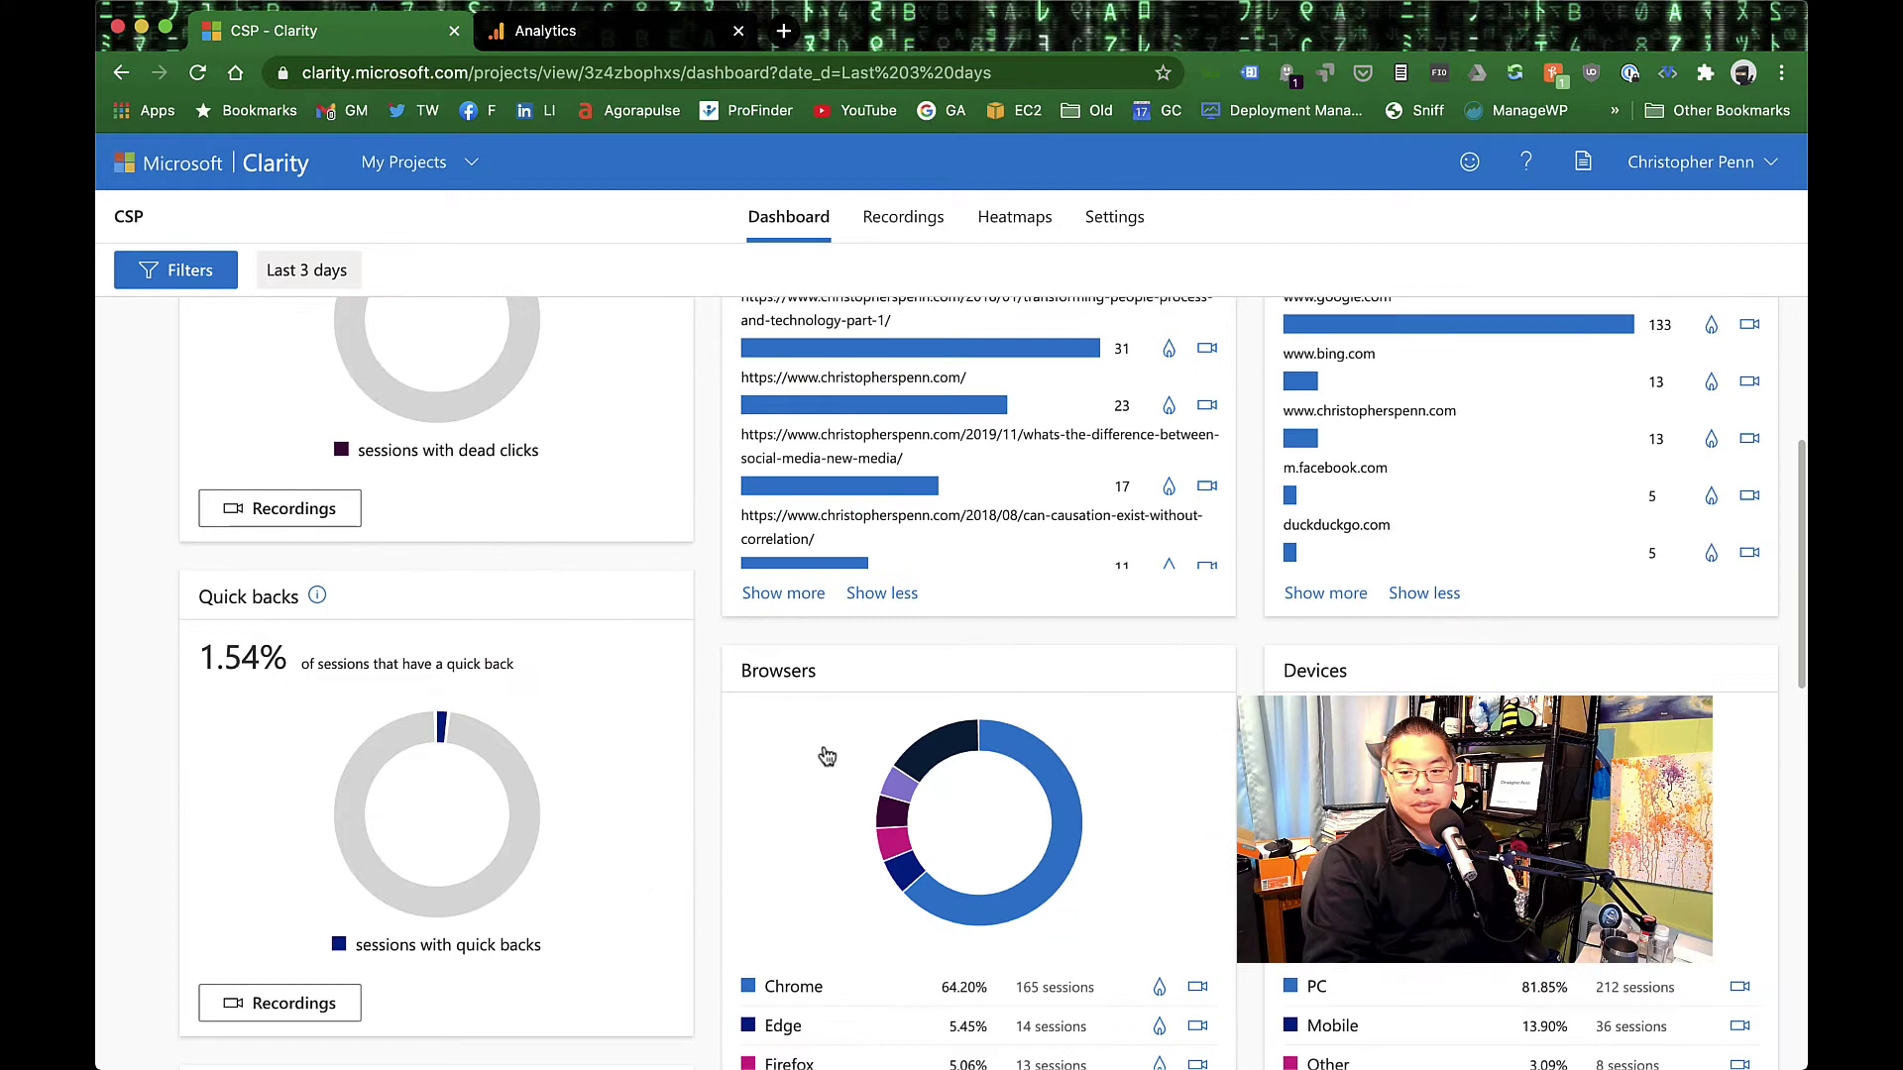
{"action": "left_click", "coordinate": [1058, 783]}
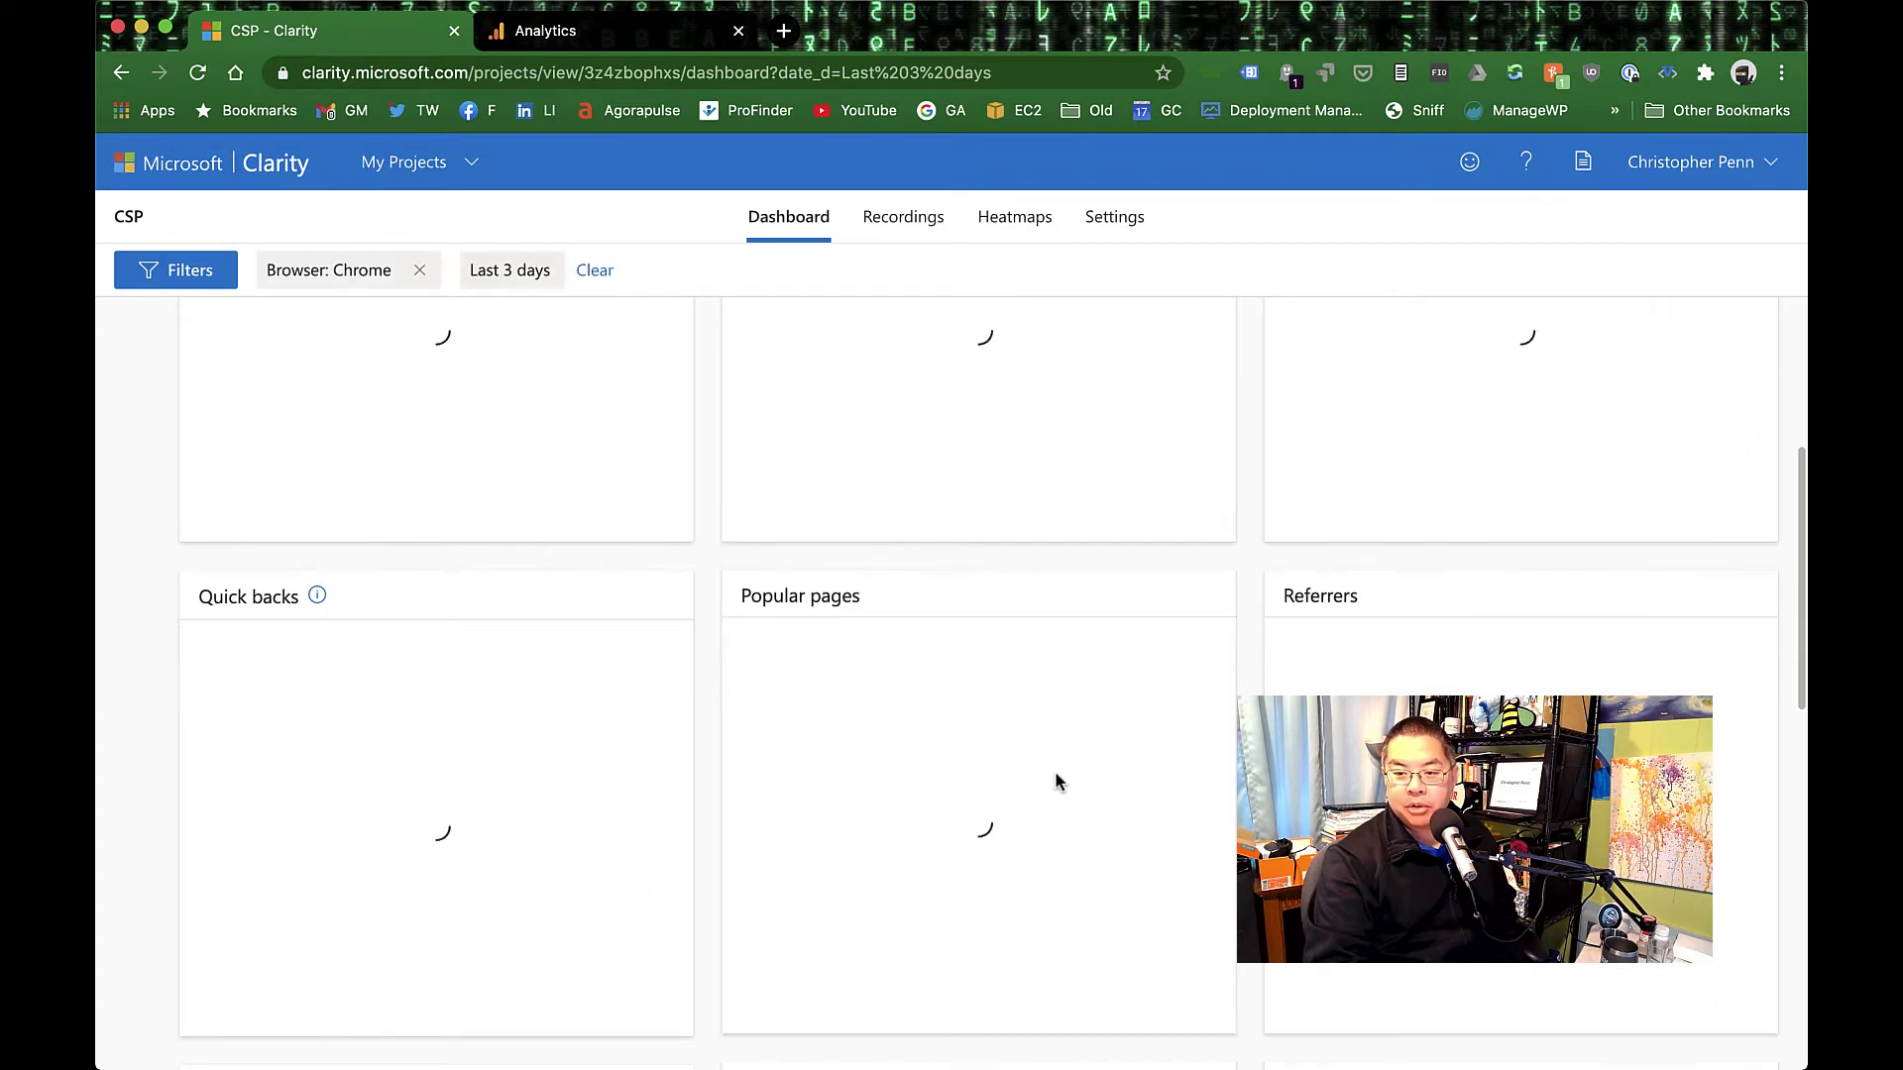
- View the transforming-people post's click heatmap under the Chrome filter, then return to the dashboard
{"action": "scroll", "coordinate": [579, 783], "scroll_direction": "down", "scroll_amount": 4}
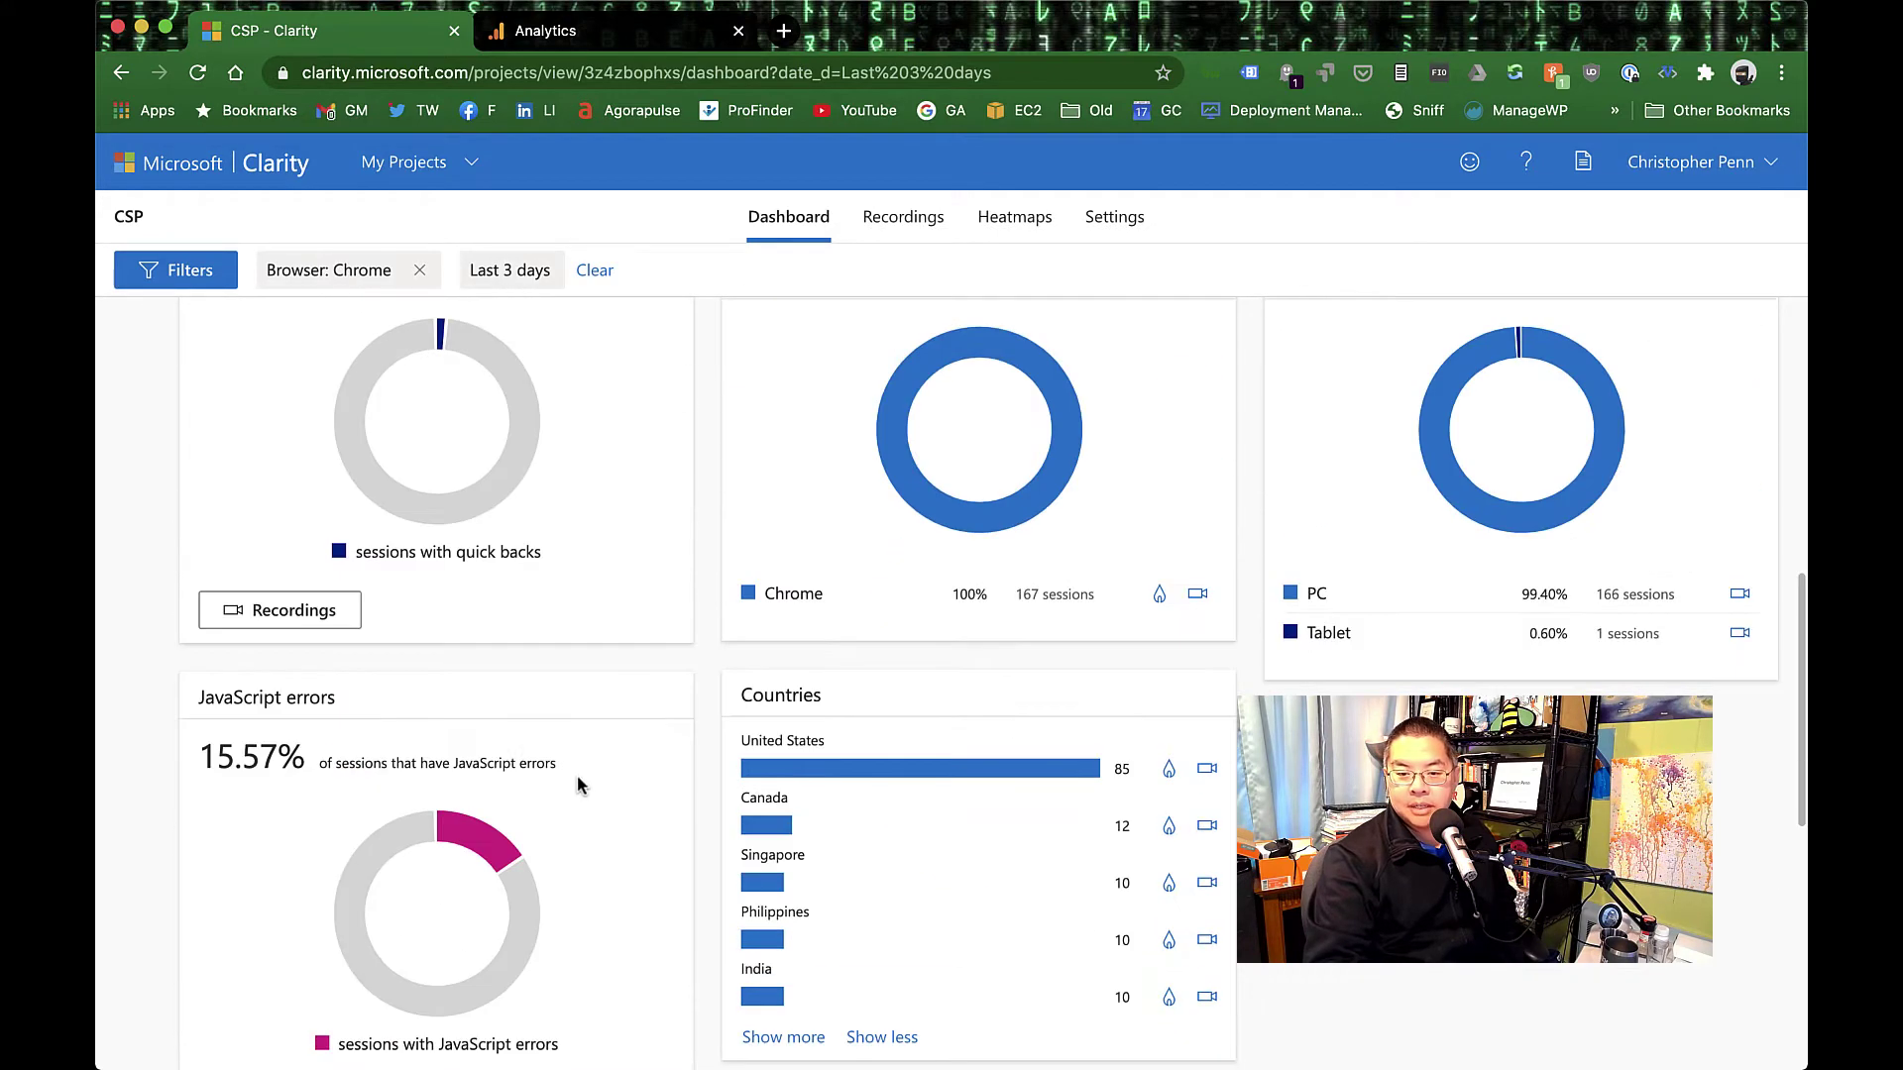
{"action": "mouse_move", "coordinate": [482, 854]}
{"action": "left_click", "coordinate": [704, 799]}
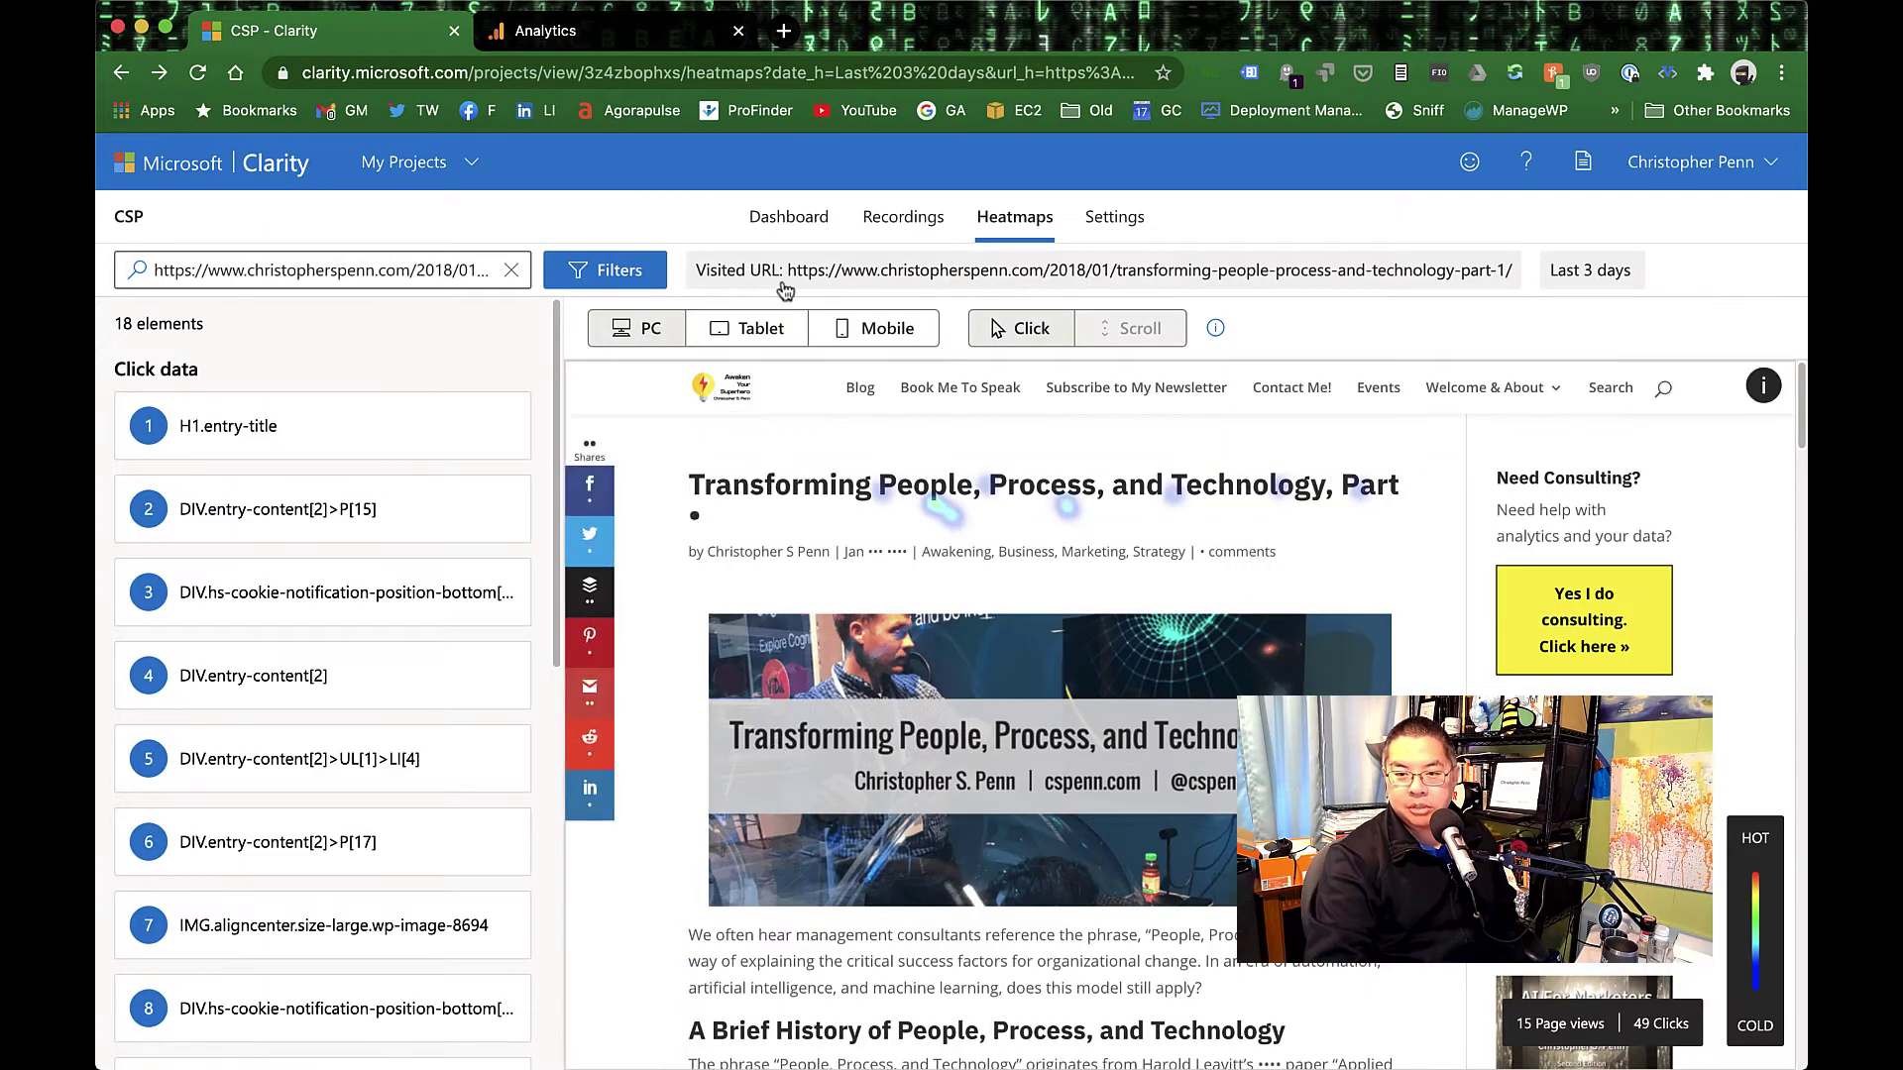
{"action": "left_click", "coordinate": [815, 219]}
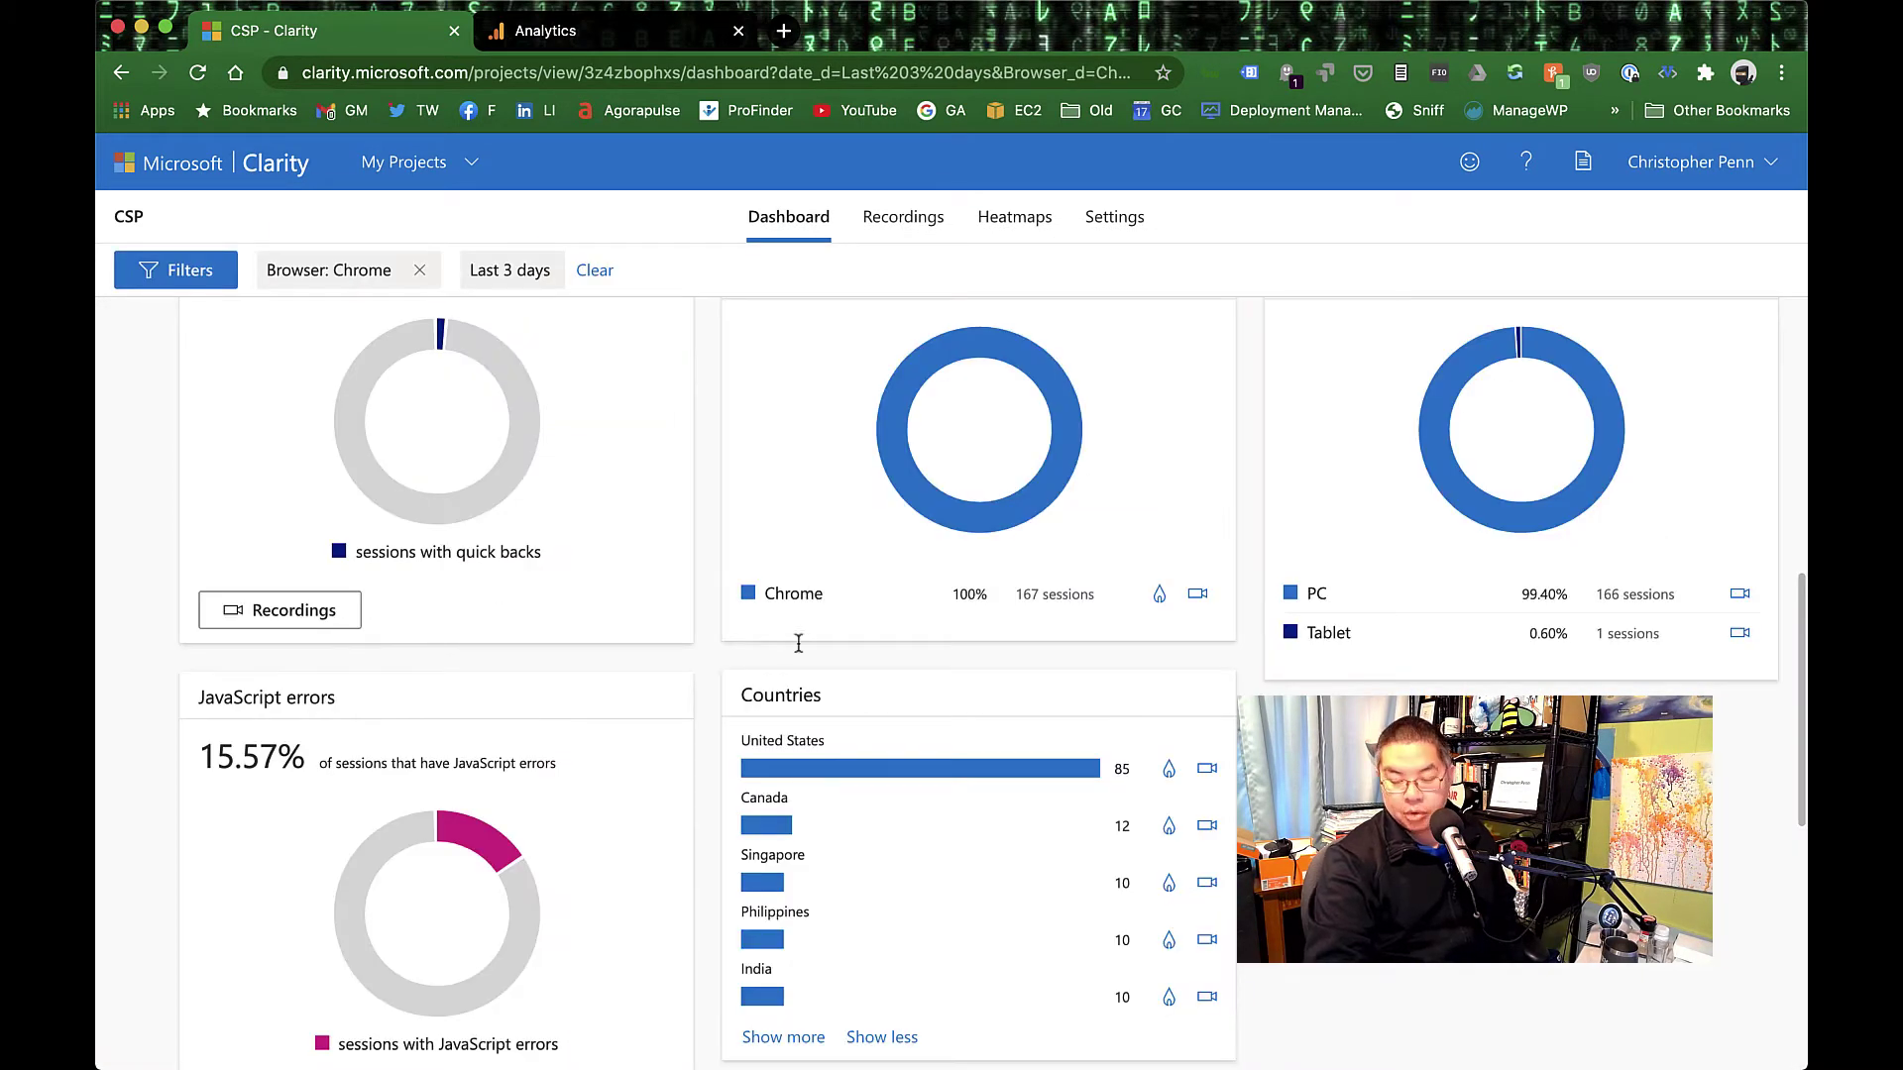
{"action": "scroll", "coordinate": [850, 723], "scroll_direction": "down", "scroll_amount": 2}
{"action": "scroll", "coordinate": [858, 716], "scroll_direction": "up", "scroll_amount": 5}
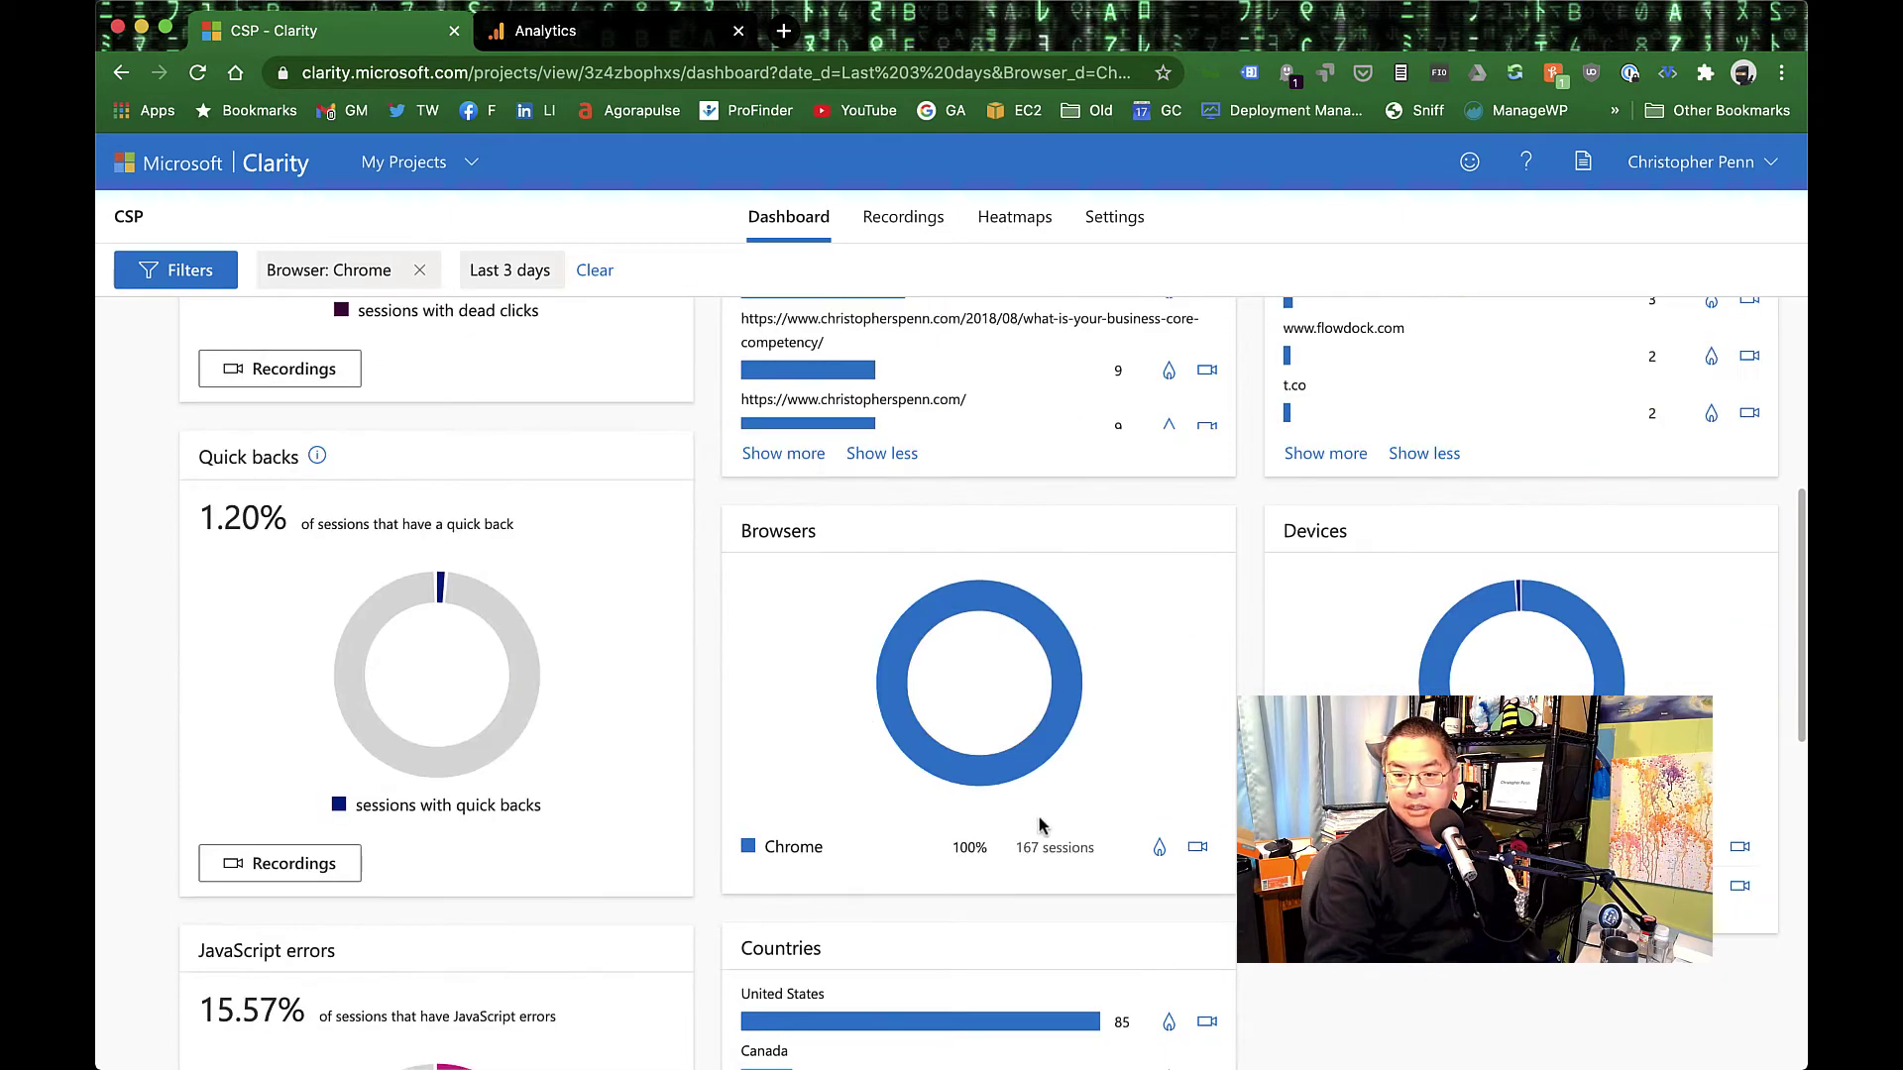
{"action": "scroll", "coordinate": [812, 594], "scroll_direction": "up", "scroll_amount": 3}
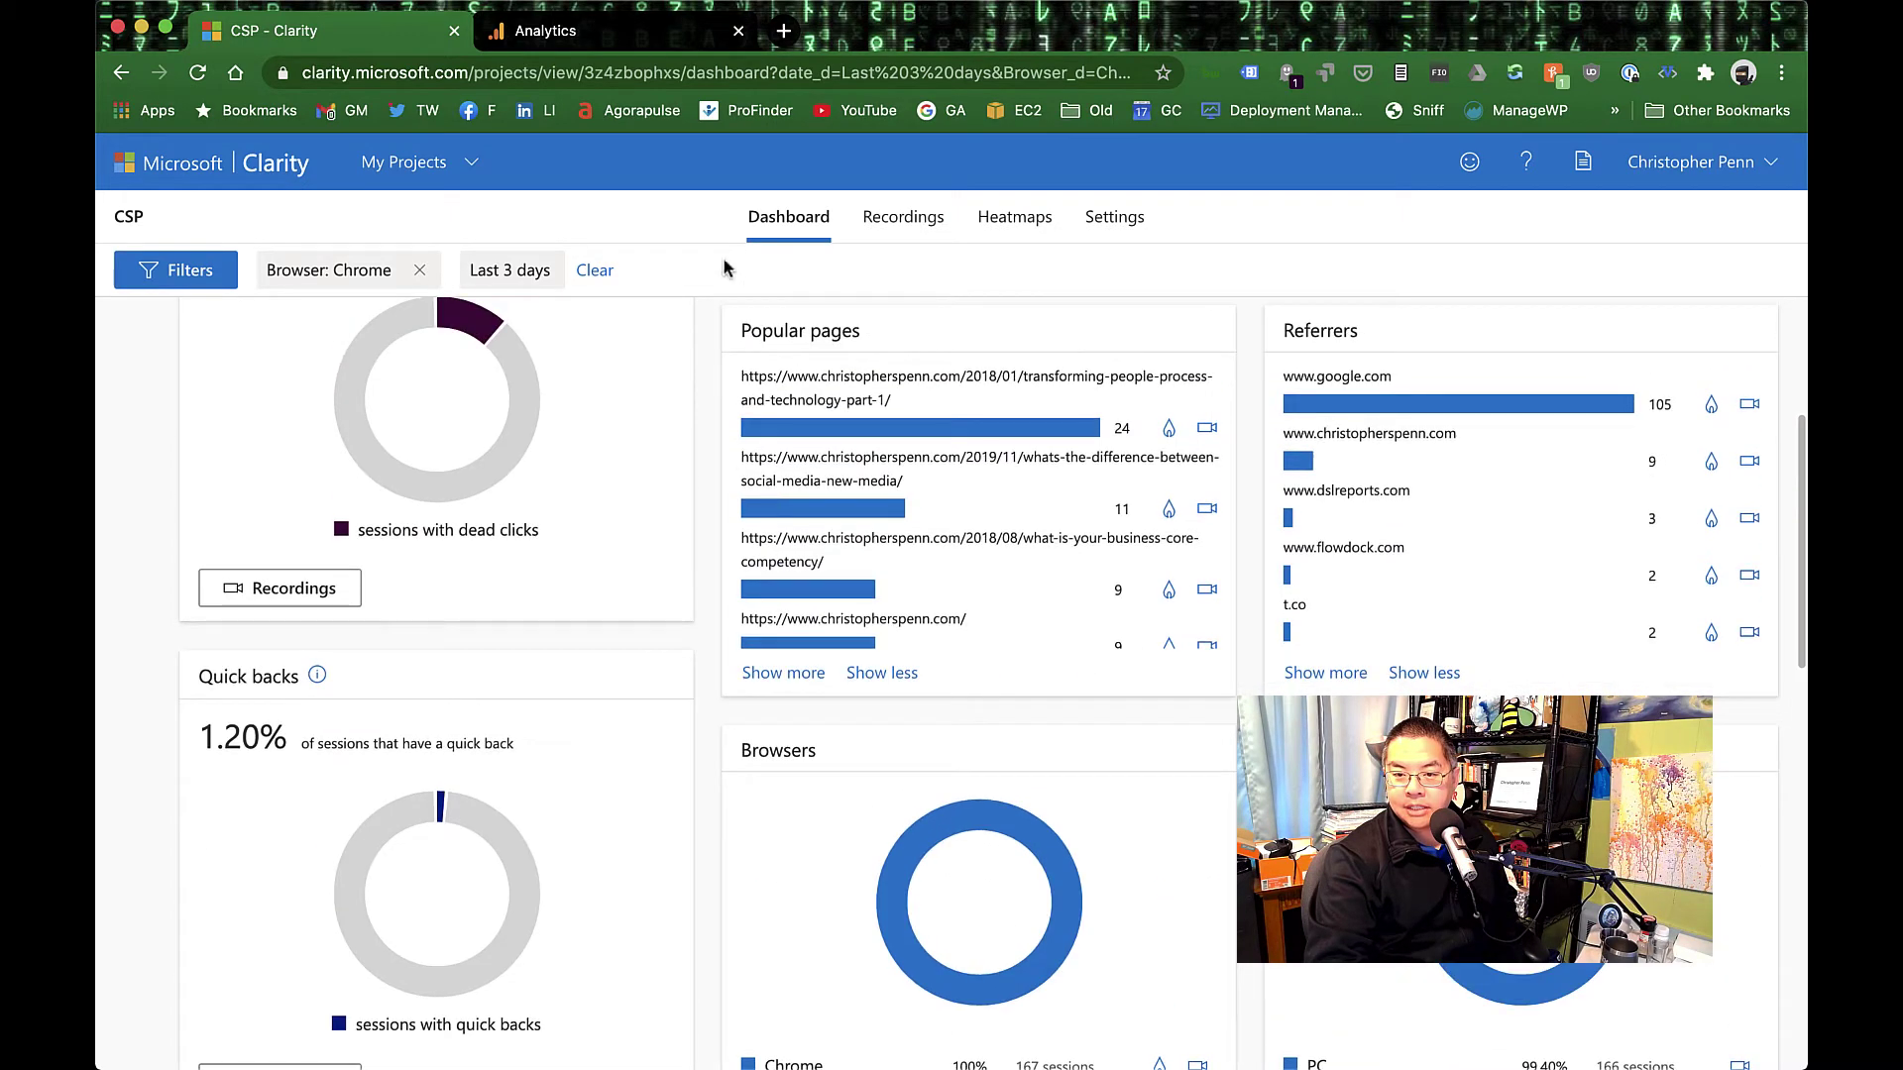
- Remove the Chrome filter, try a Safari filter, then remove that too
{"action": "left_click", "coordinate": [419, 270]}
{"action": "scroll", "coordinate": [843, 634], "scroll_direction": "down", "scroll_amount": 2}
{"action": "scroll", "coordinate": [869, 651], "scroll_direction": "down", "scroll_amount": 1}
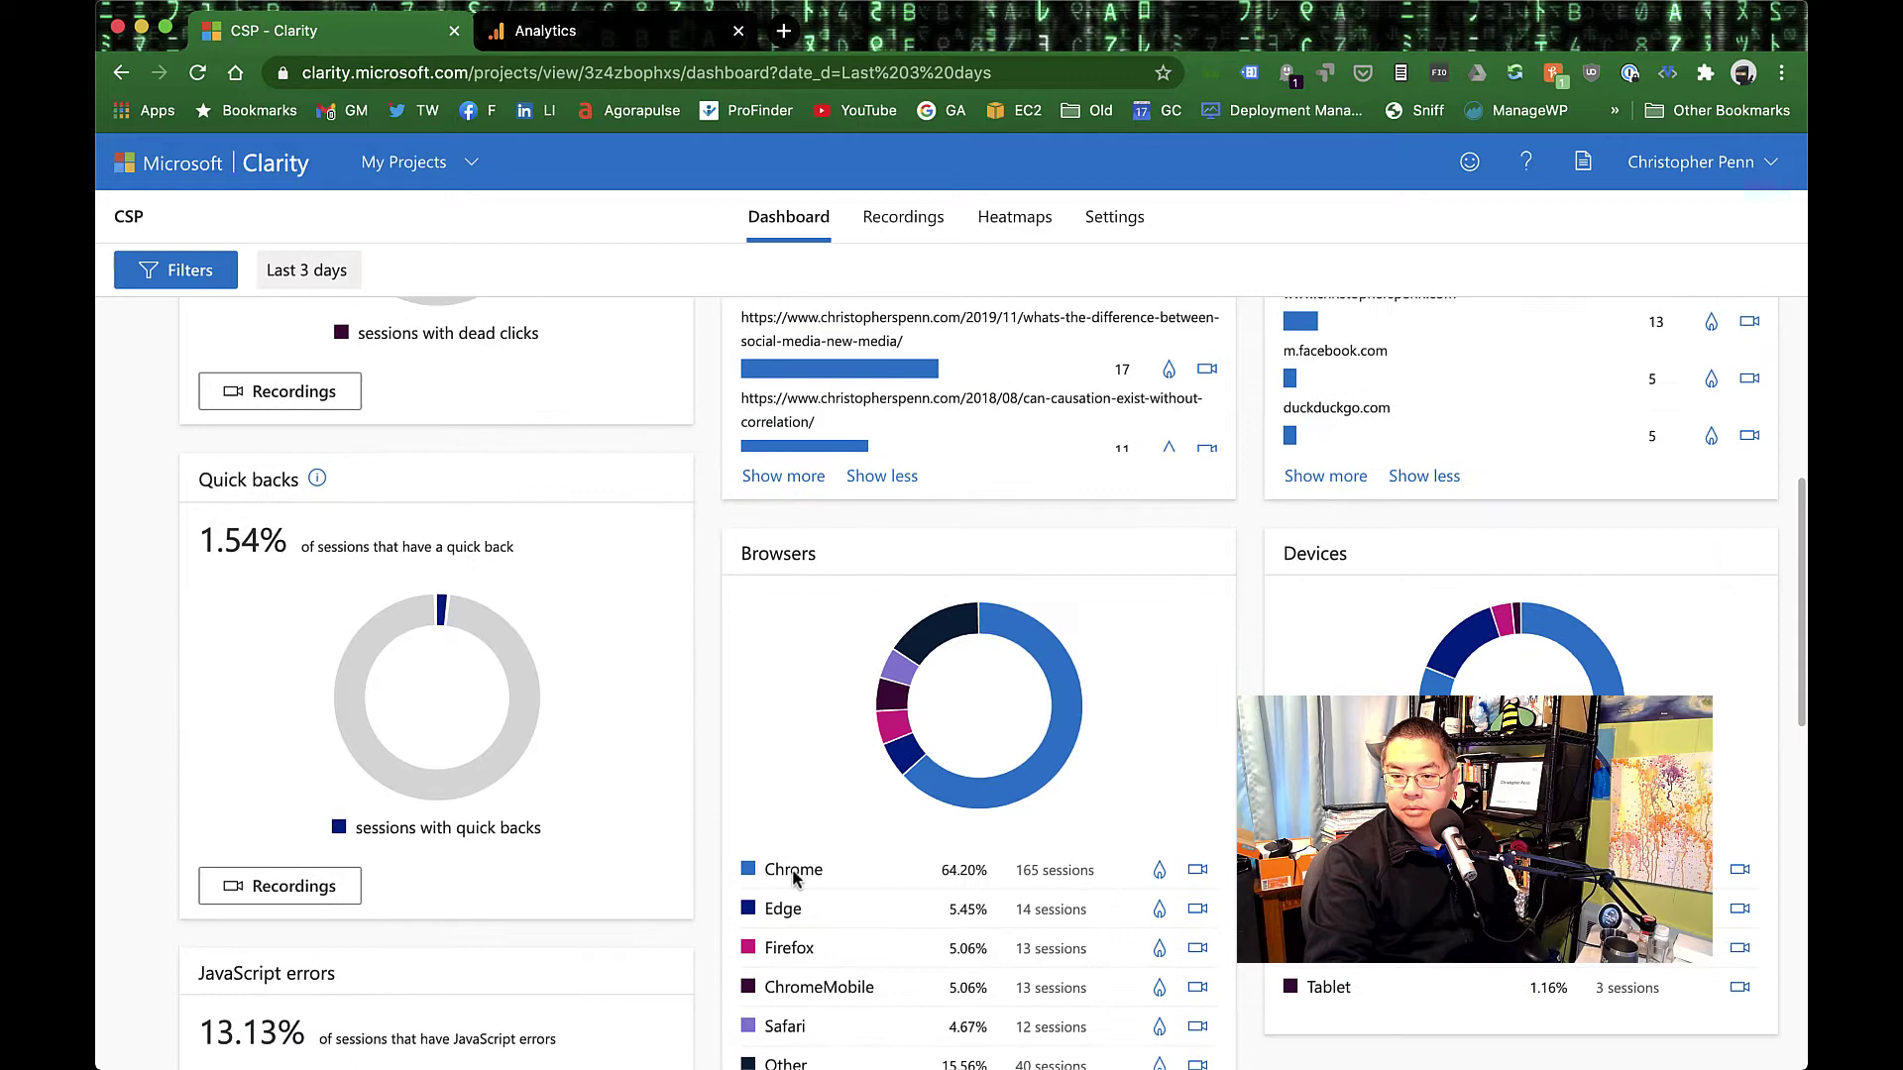
{"action": "left_click", "coordinate": [791, 1024]}
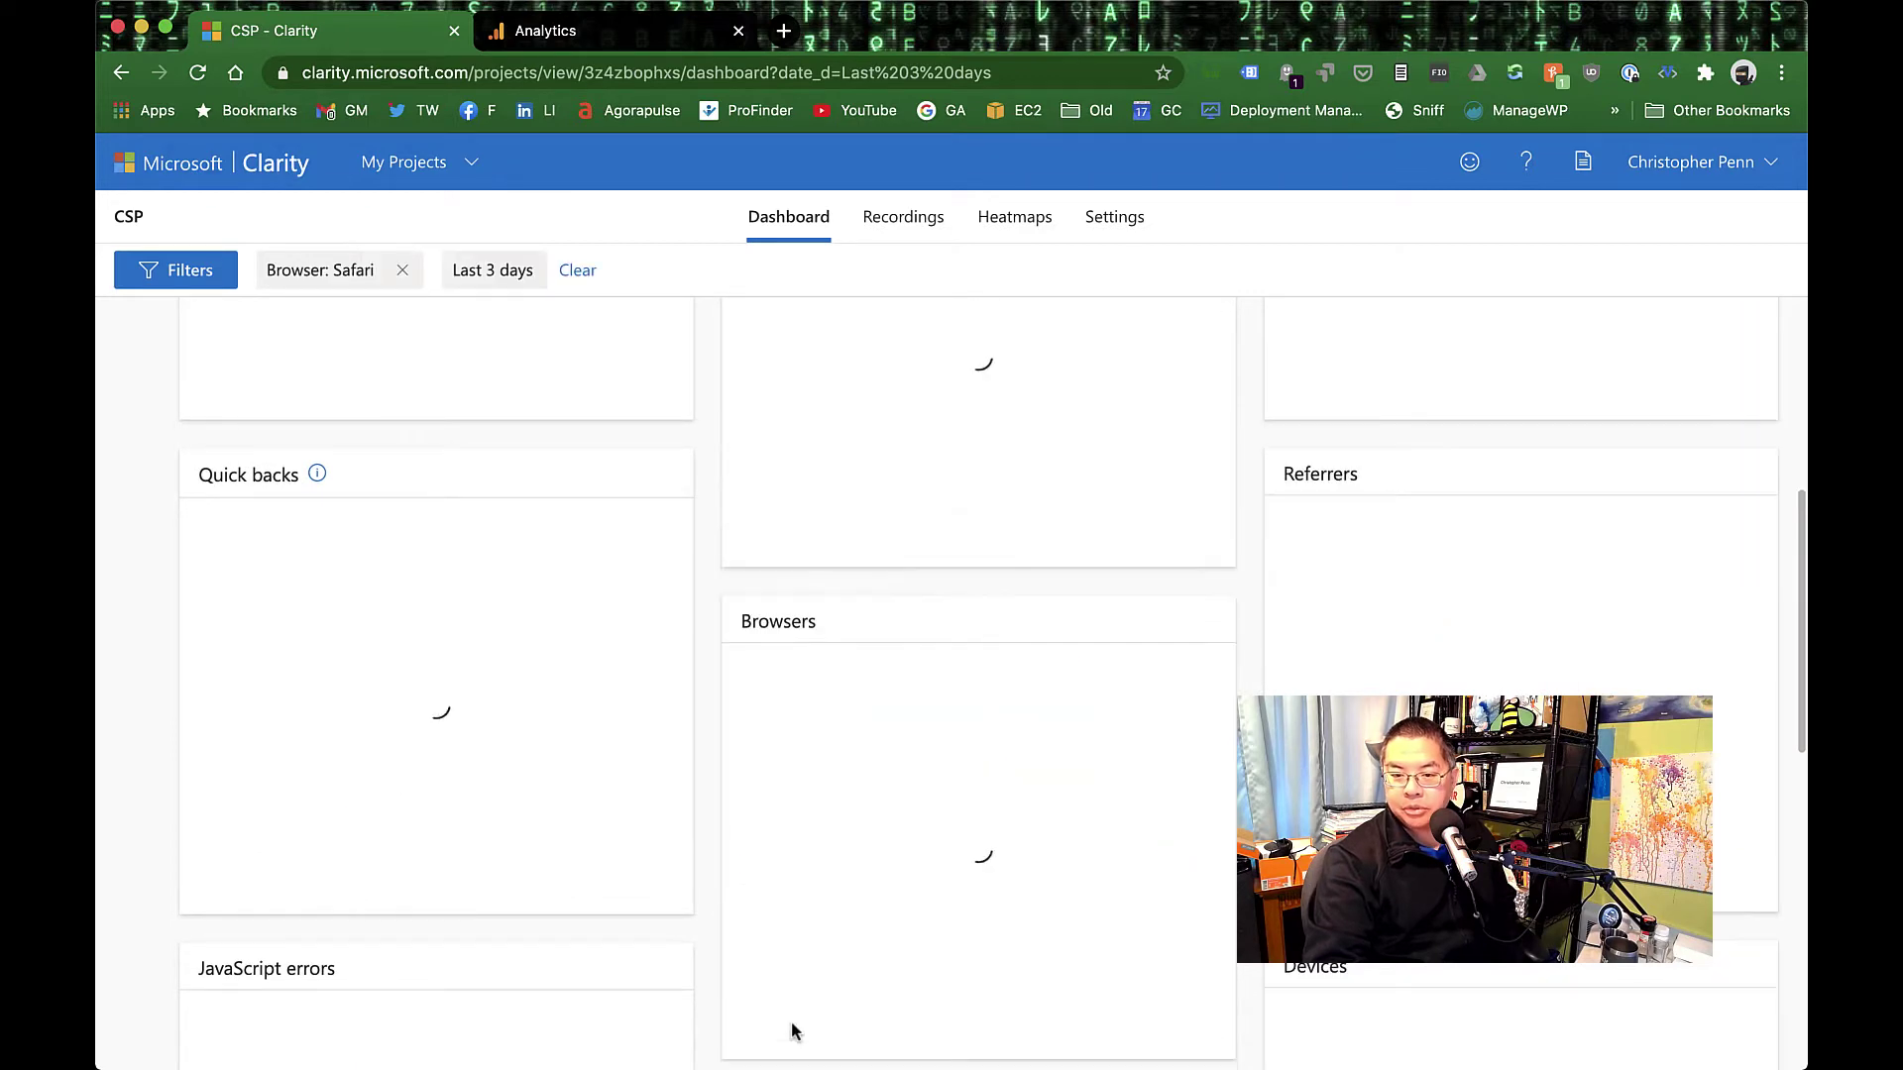
{"action": "scroll", "coordinate": [654, 788], "scroll_direction": "down", "scroll_amount": 3}
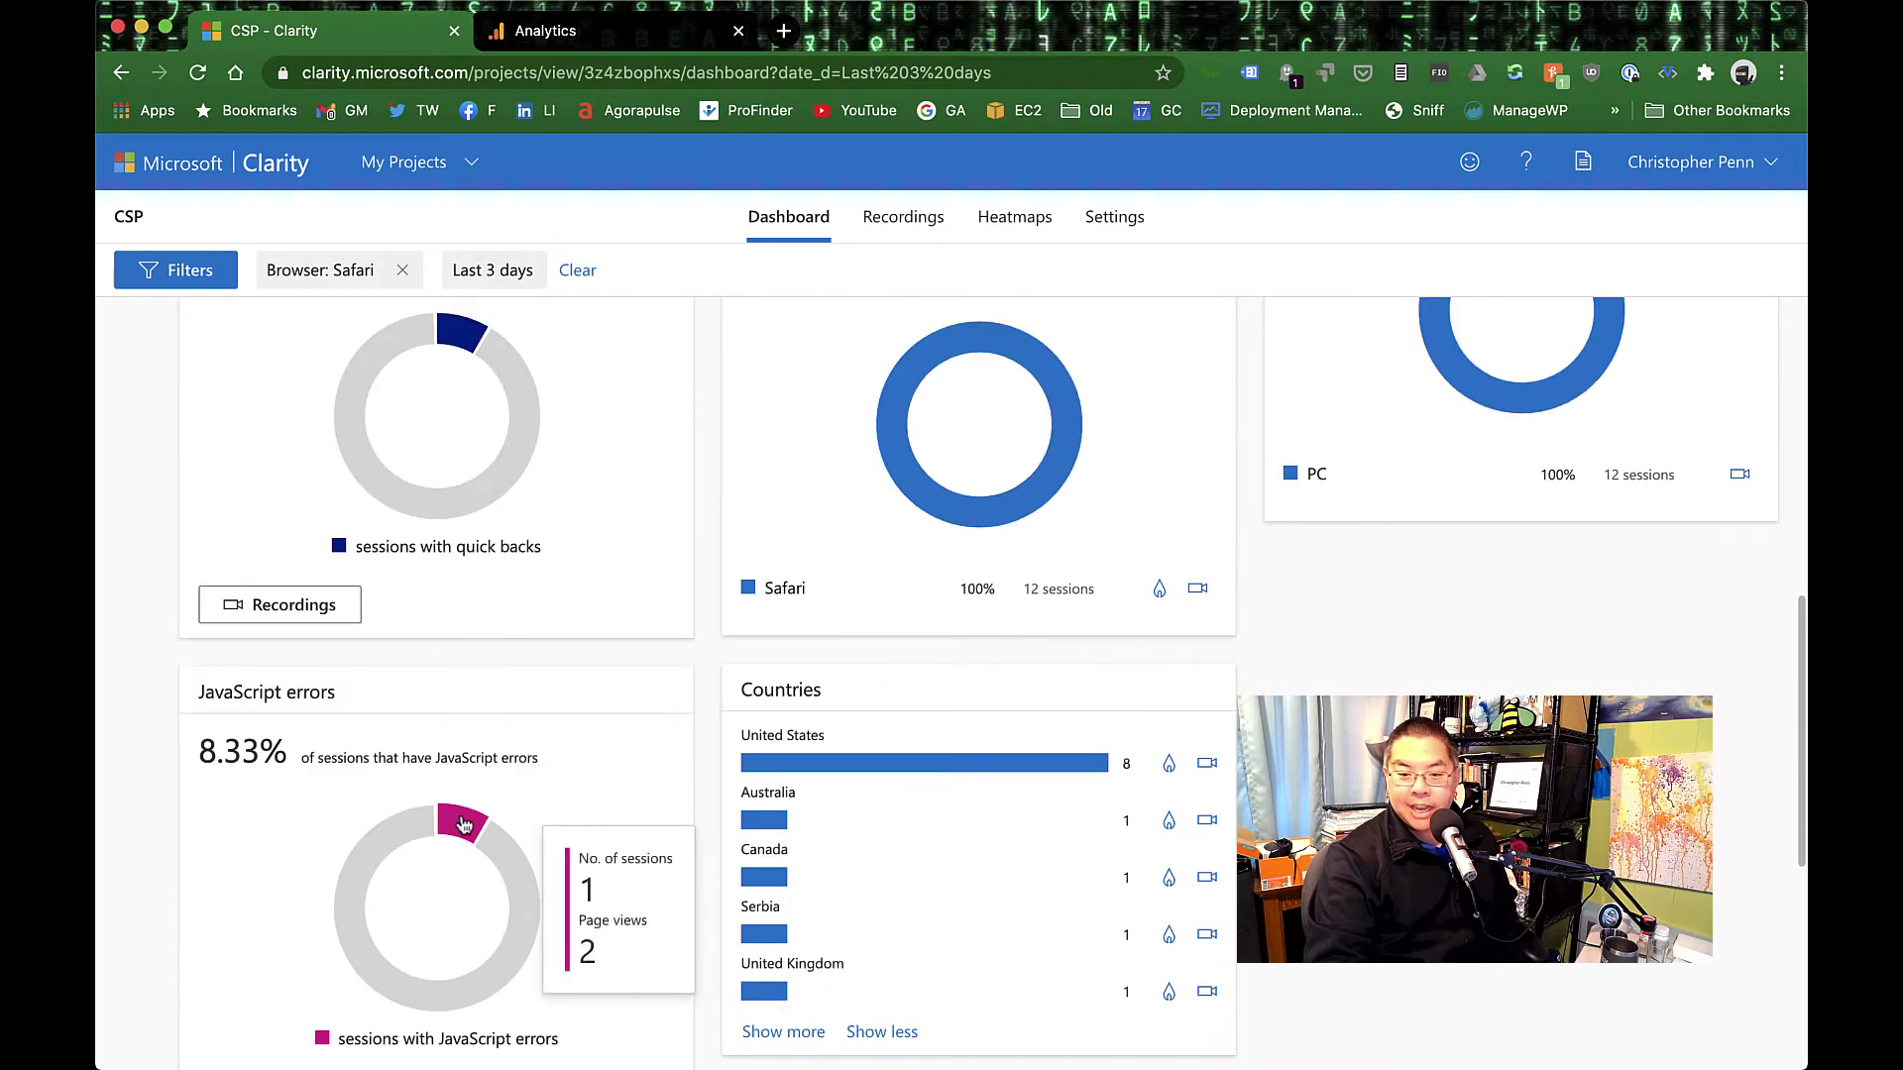
{"action": "scroll", "coordinate": [787, 776], "scroll_direction": "up", "scroll_amount": 3}
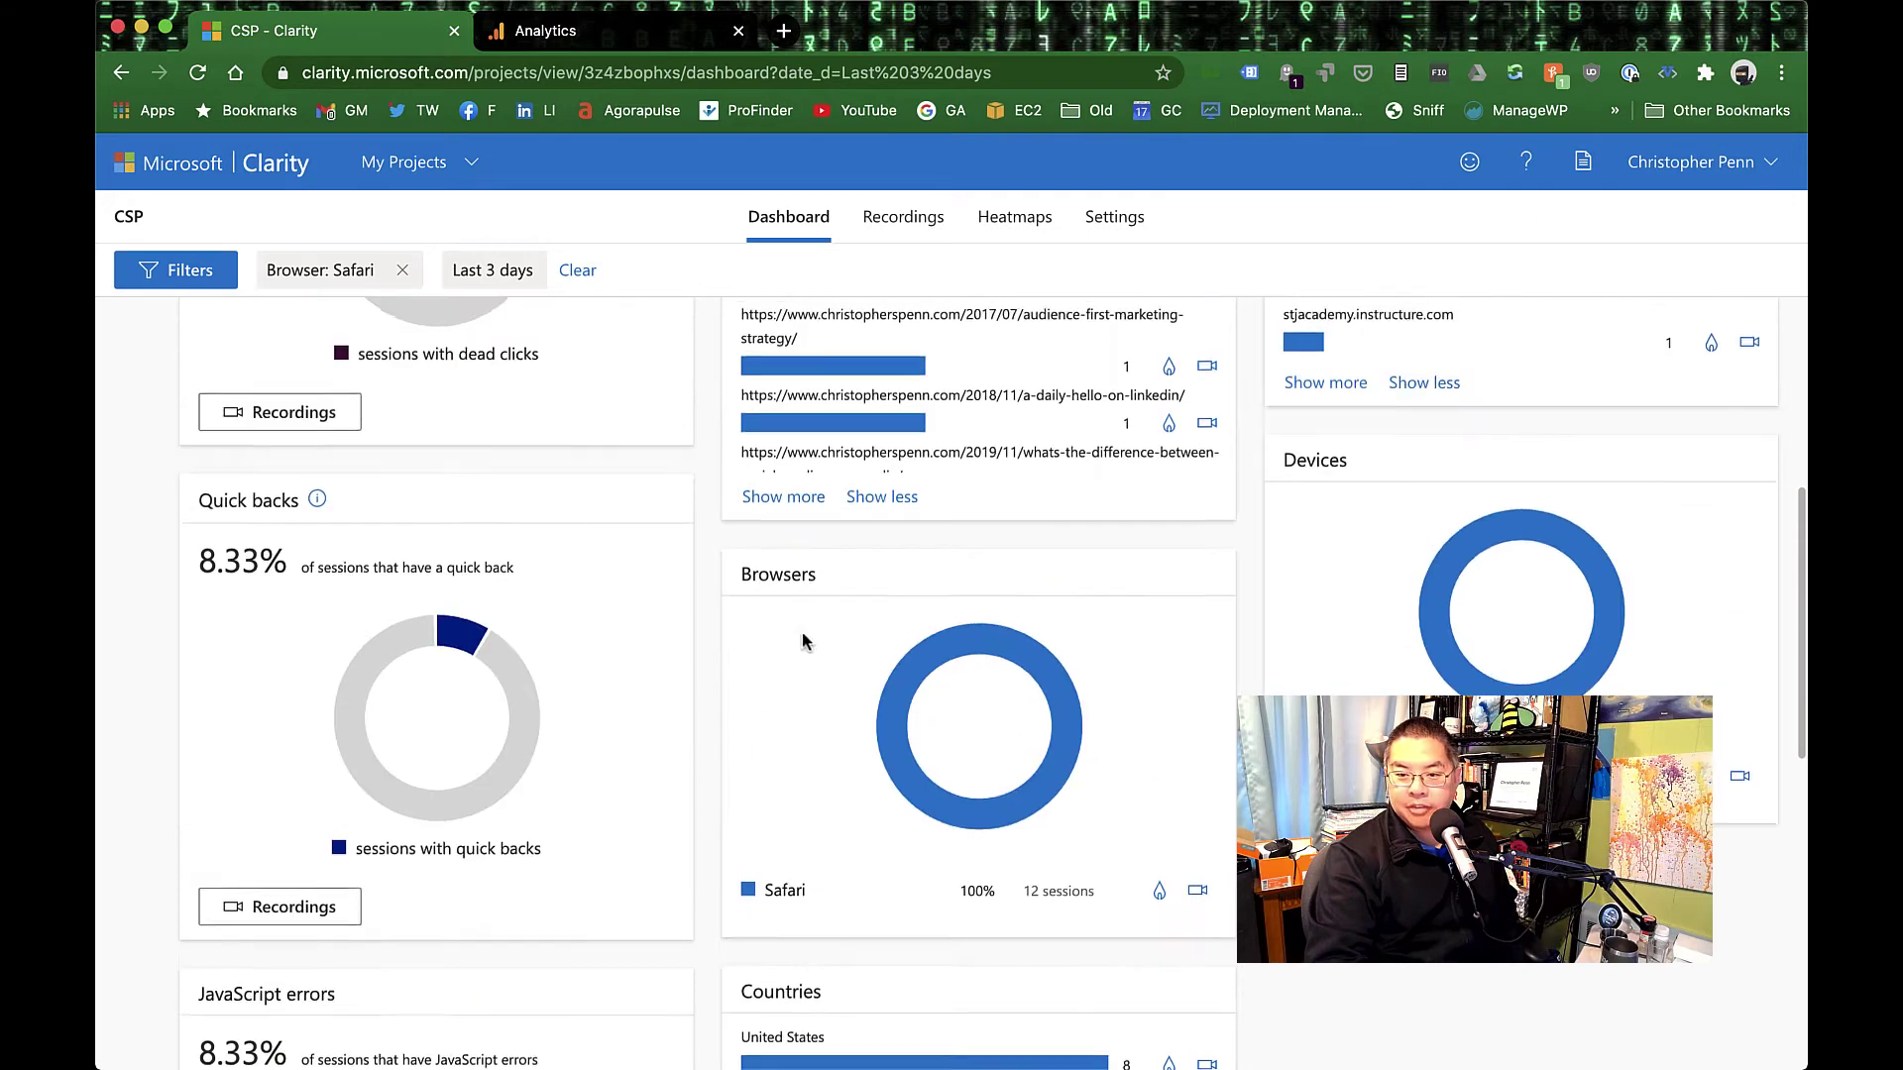
{"action": "scroll", "coordinate": [802, 637], "scroll_direction": "up", "scroll_amount": 3}
{"action": "left_click", "coordinate": [400, 270]}
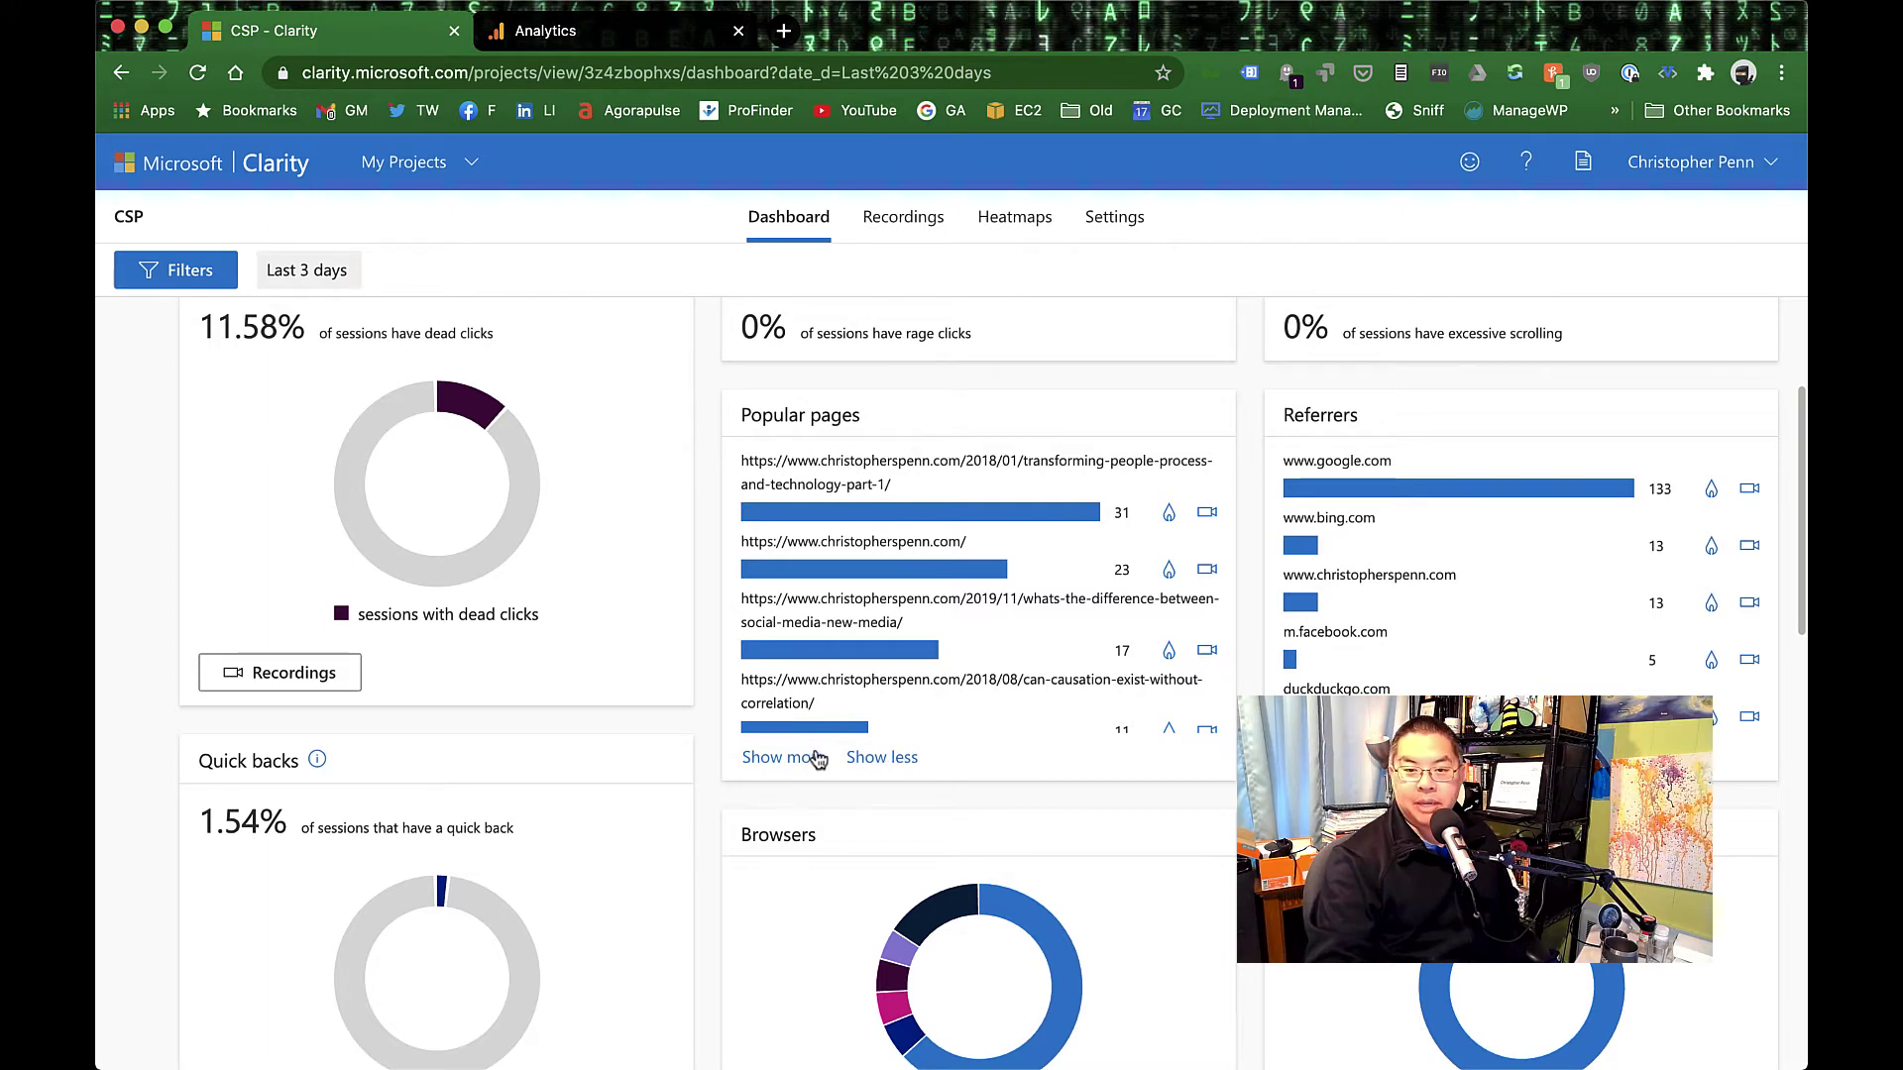
{"action": "scroll", "coordinate": [764, 395], "scroll_direction": "up", "scroll_amount": 2}
- Open Recordings and look over the Filters panel options, closing it without changes
{"action": "left_click", "coordinate": [902, 222]}
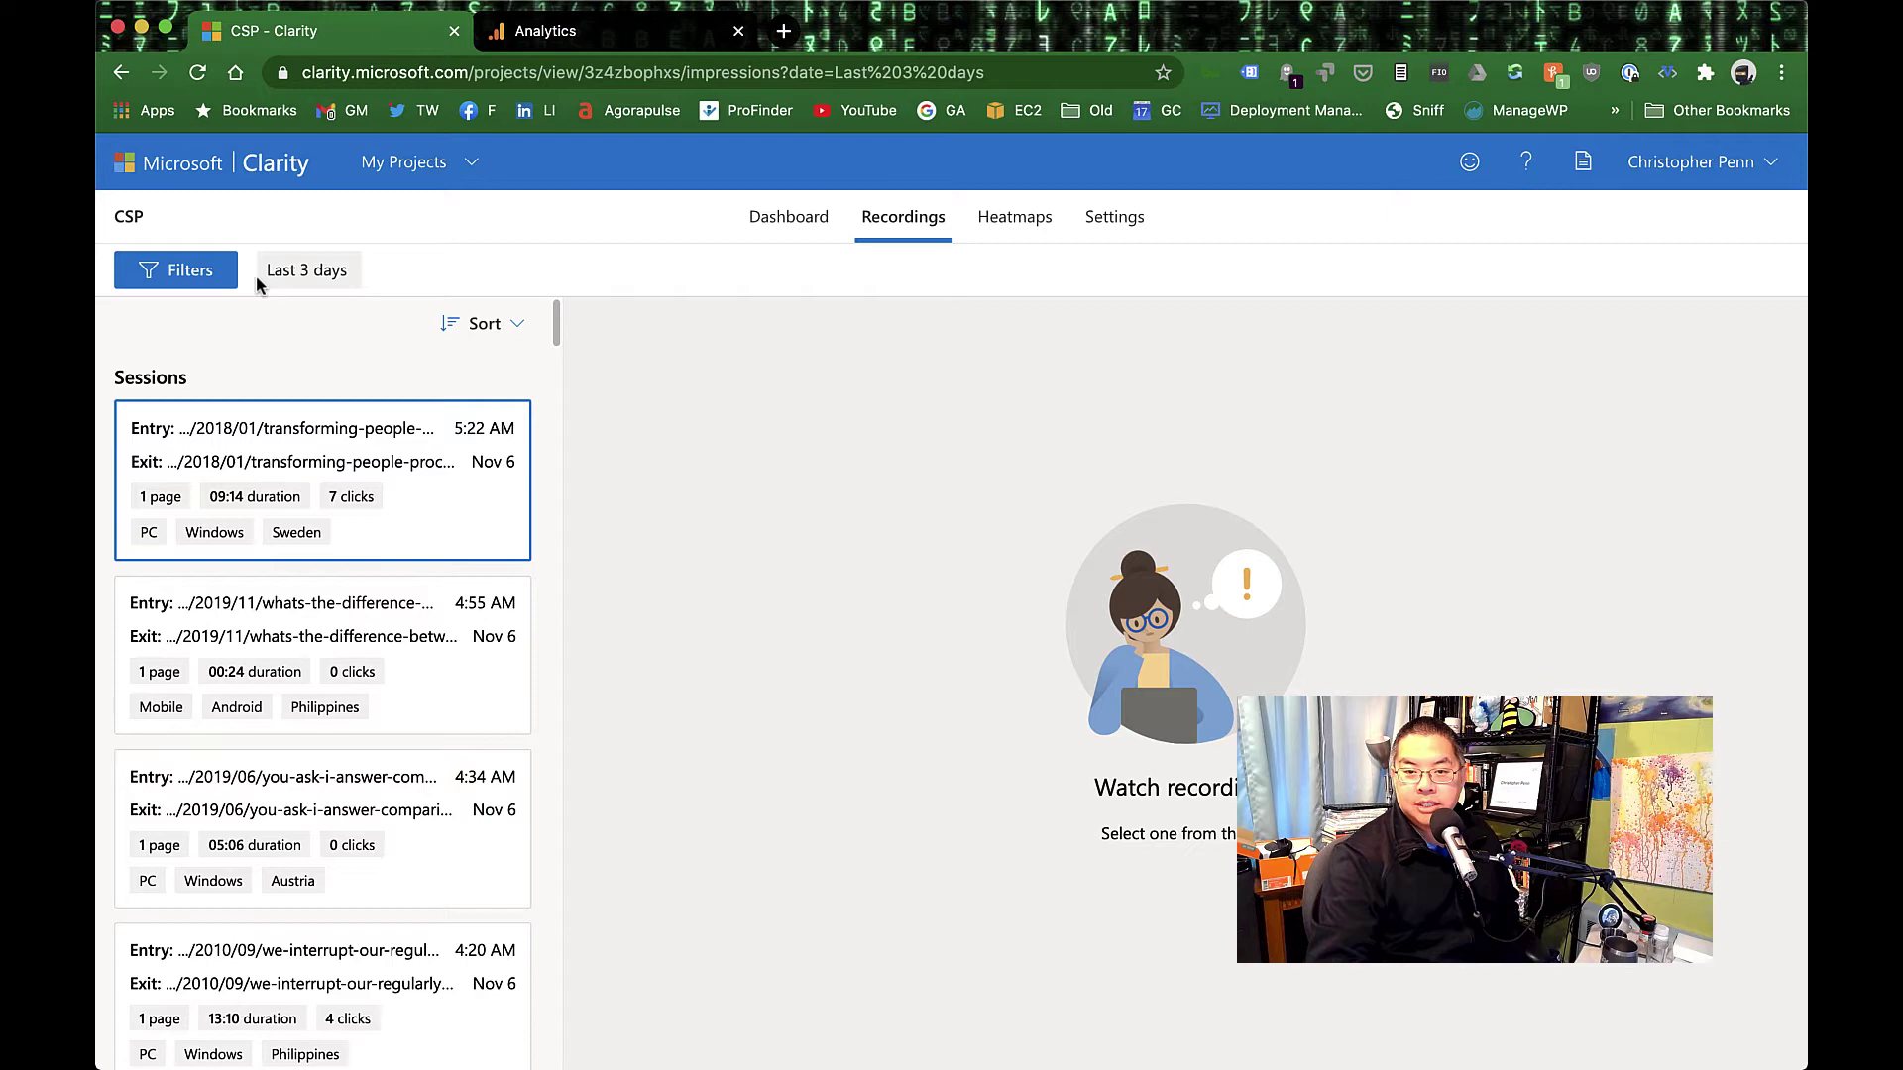
{"action": "left_click", "coordinate": [176, 282]}
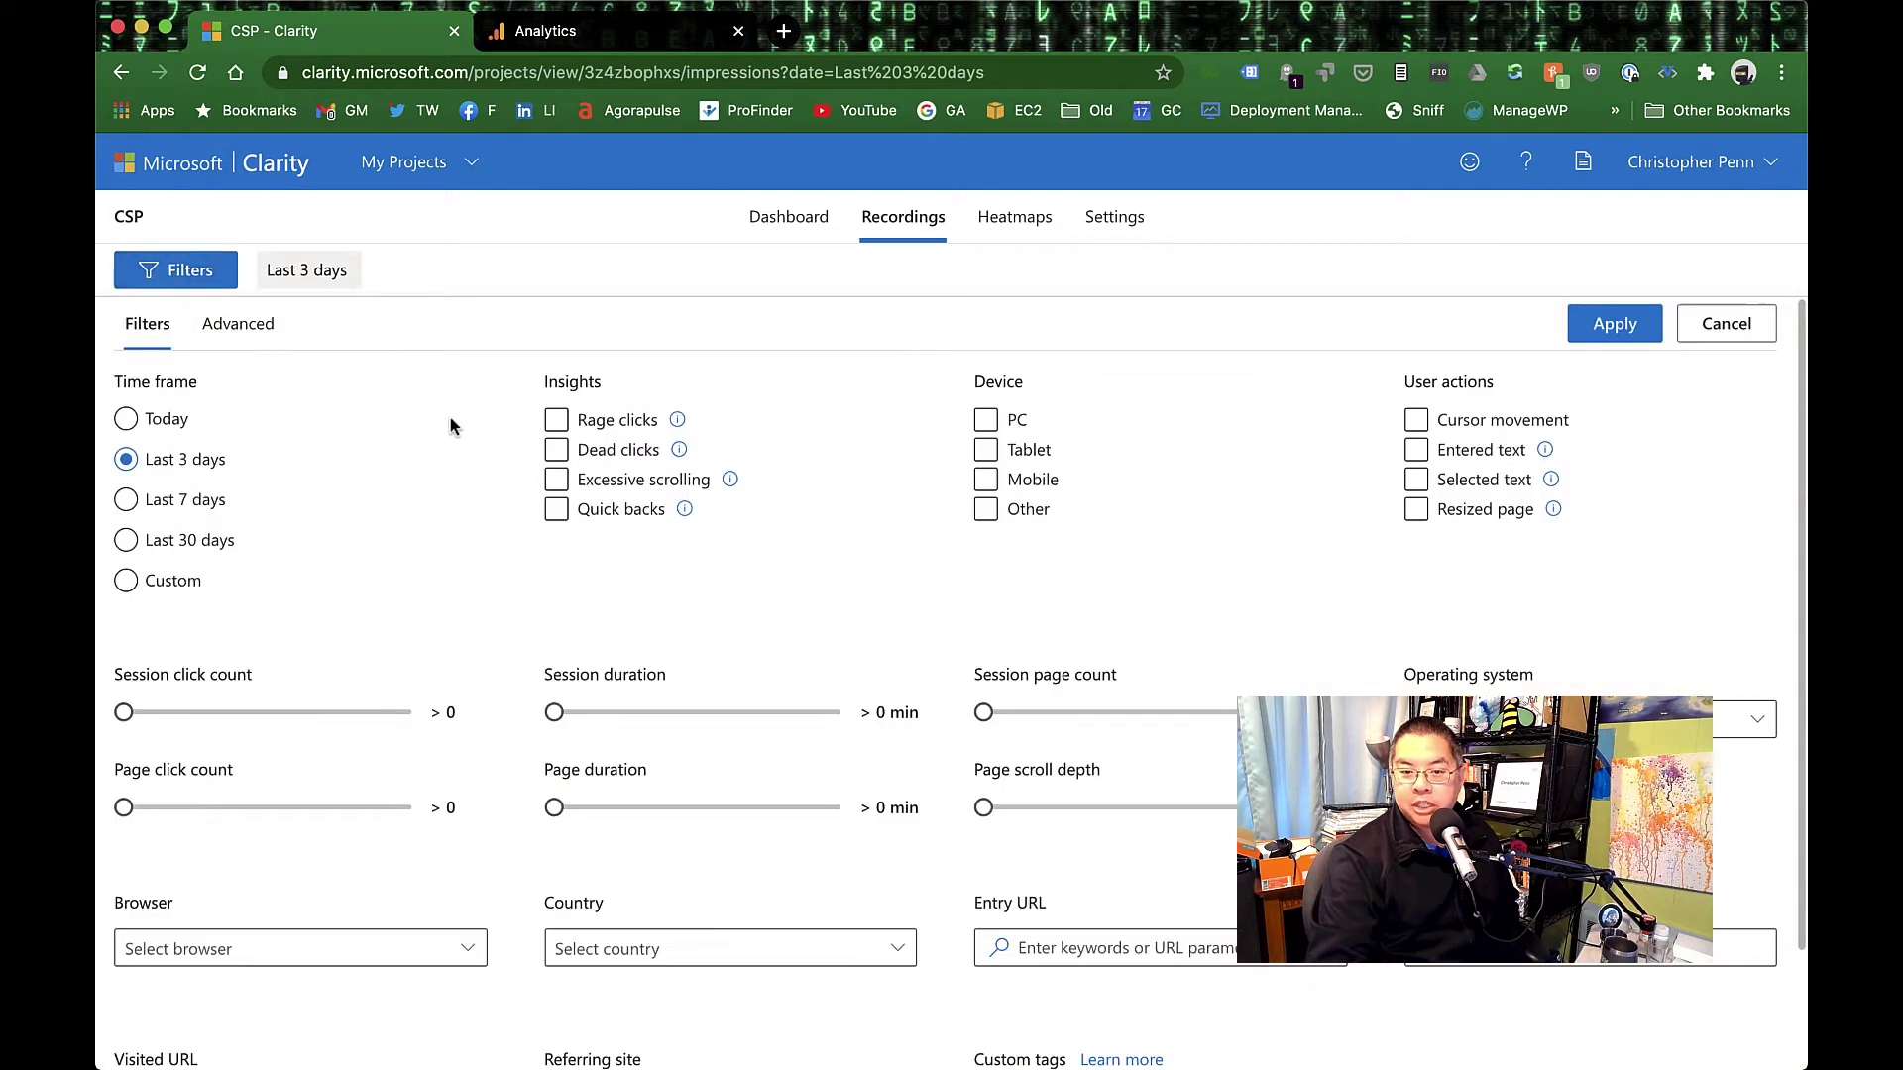
{"action": "scroll", "coordinate": [849, 811], "scroll_direction": "down", "scroll_amount": 2}
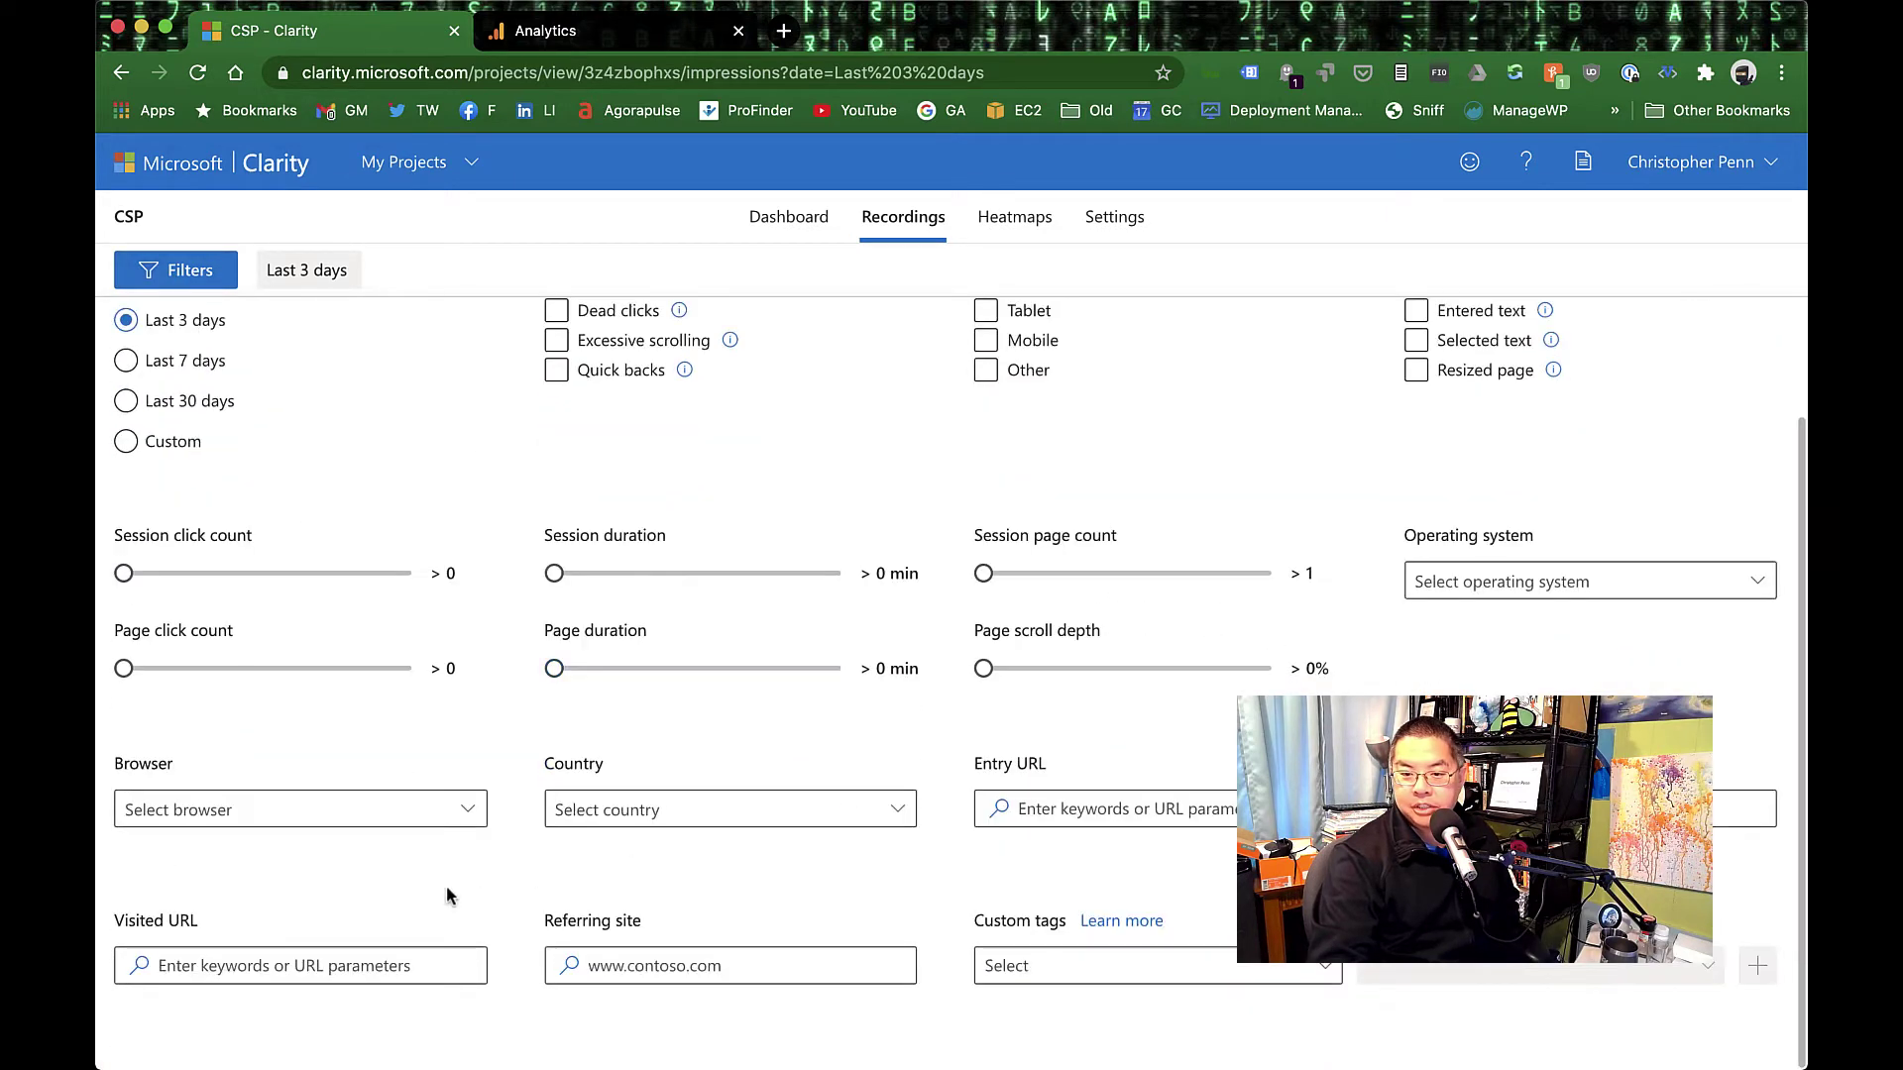
{"action": "scroll", "coordinate": [878, 953], "scroll_direction": "up", "scroll_amount": 3}
{"action": "left_click", "coordinate": [1722, 320]}
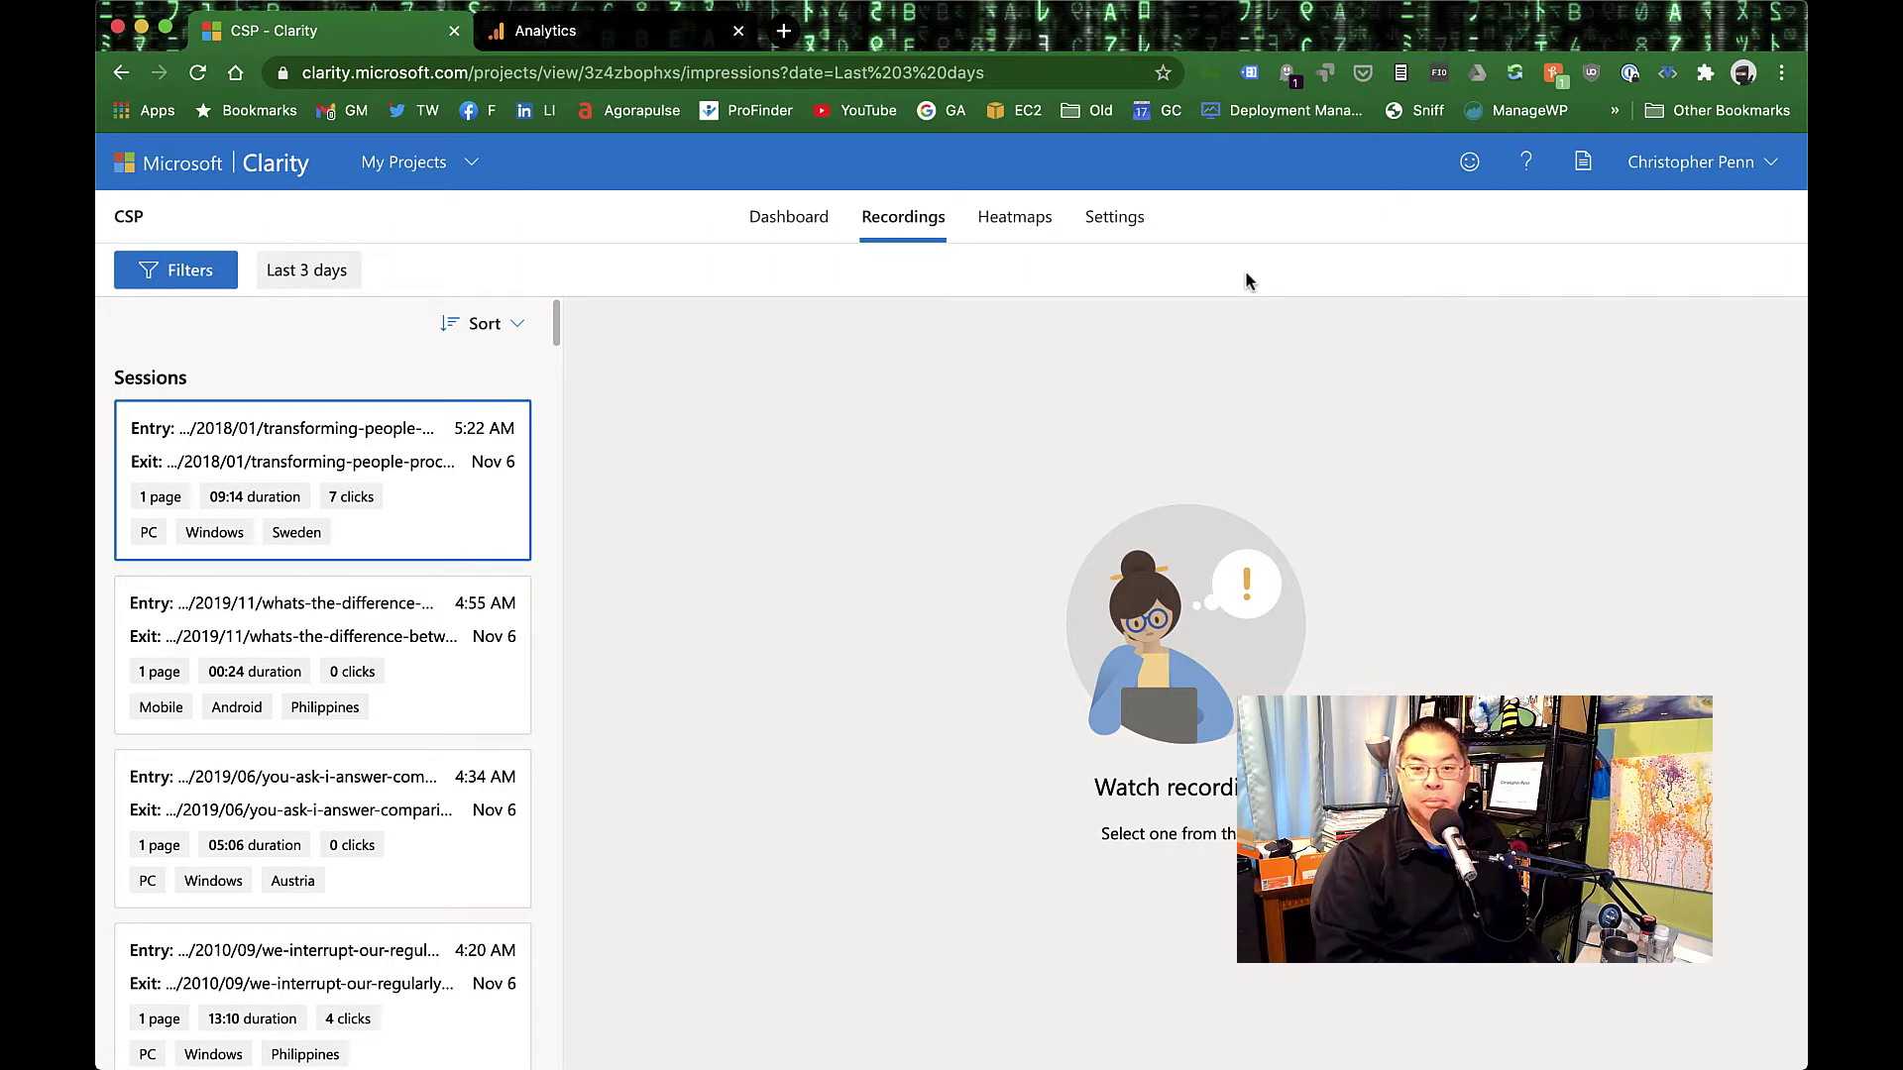
- On the Dashboard, filter to quick-back sessions from the donut, then remove the Quick backs: Yes filter
{"action": "left_click", "coordinate": [812, 220]}
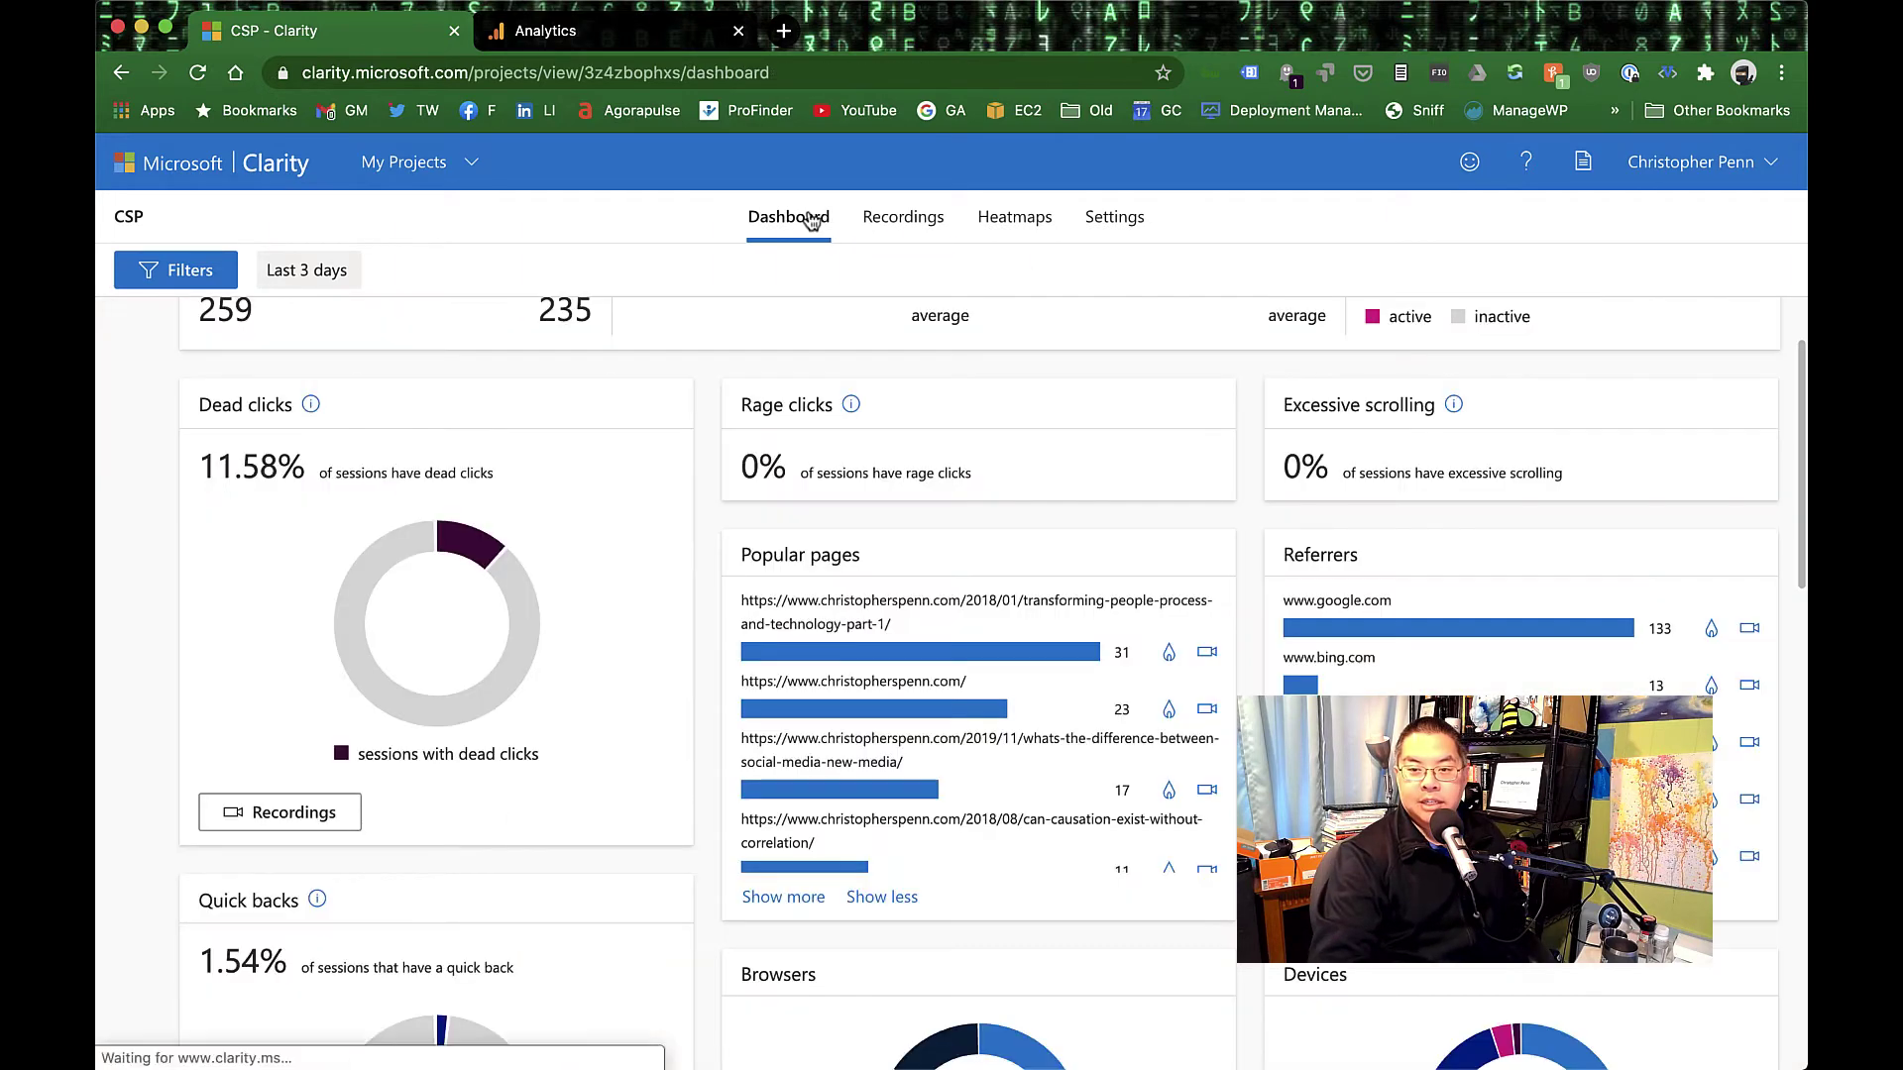
{"action": "scroll", "coordinate": [740, 540], "scroll_direction": "down", "scroll_amount": 4}
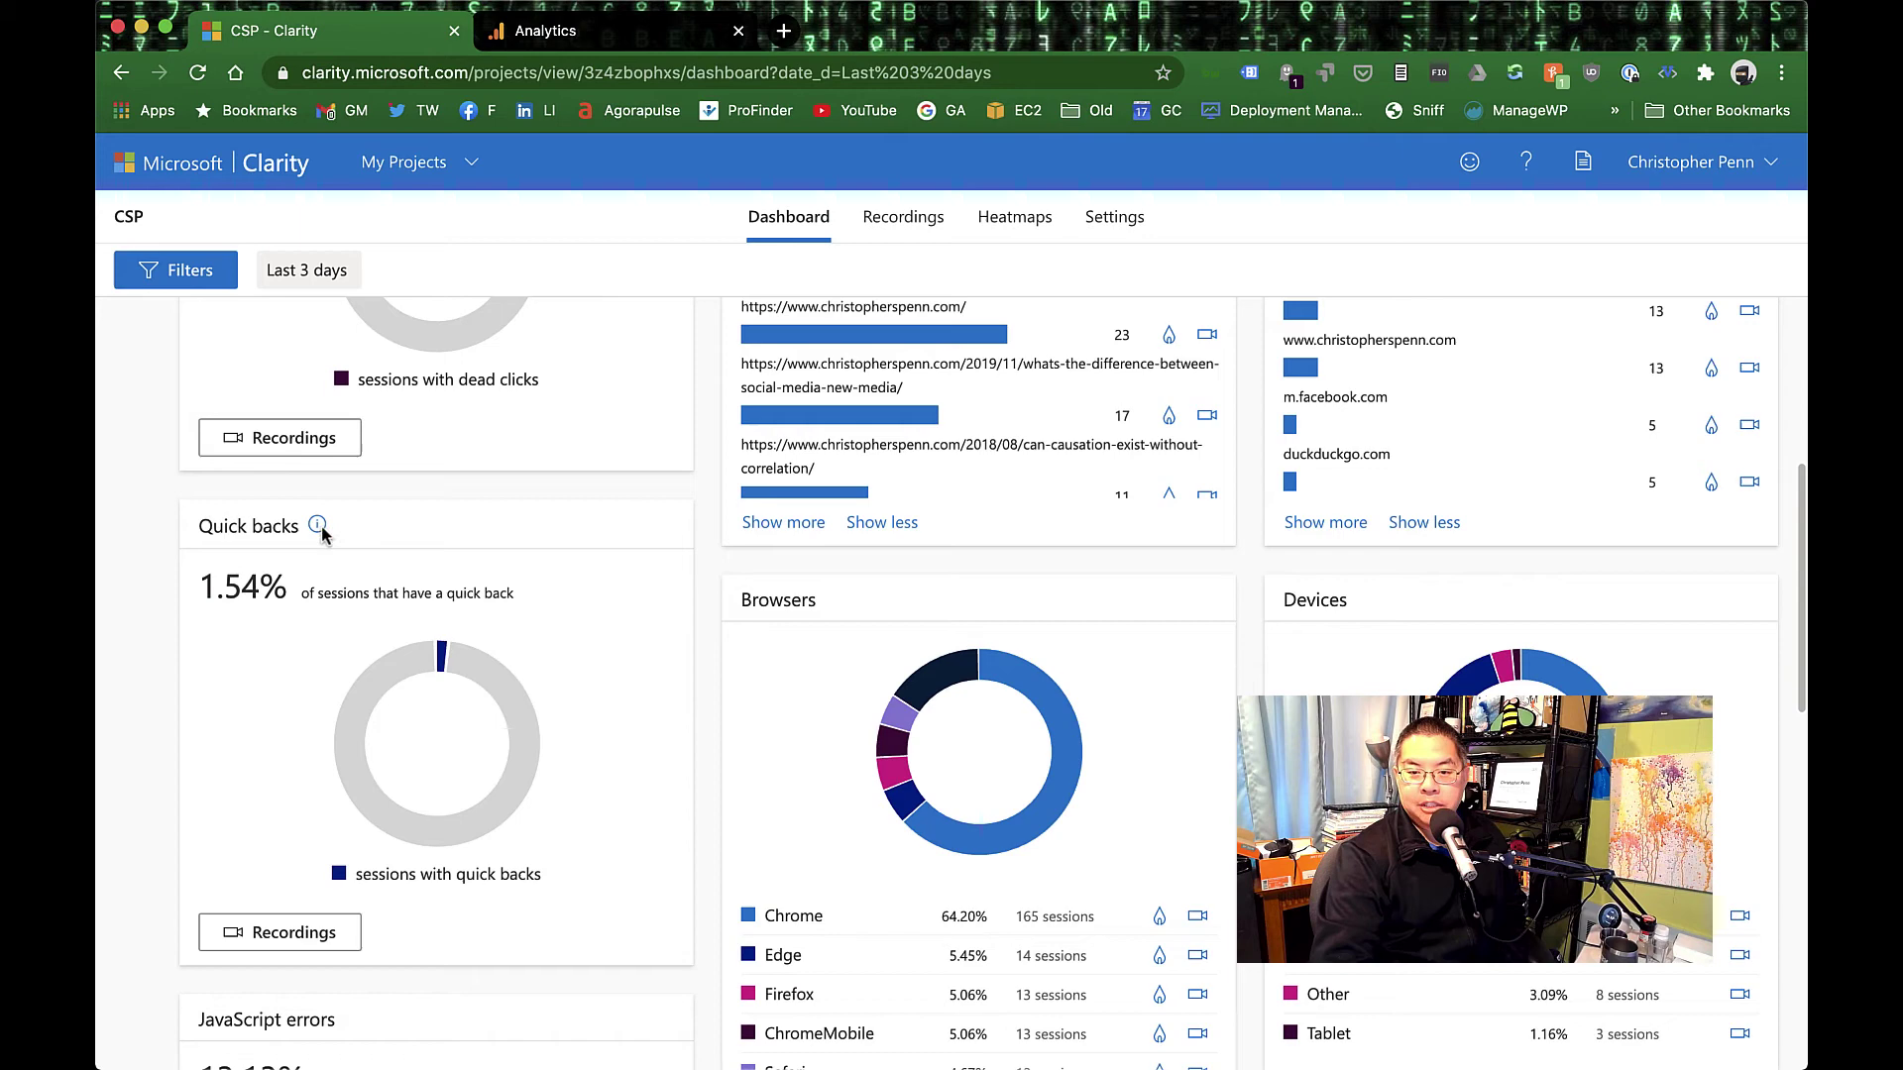
{"action": "mouse_move", "coordinate": [318, 526]}
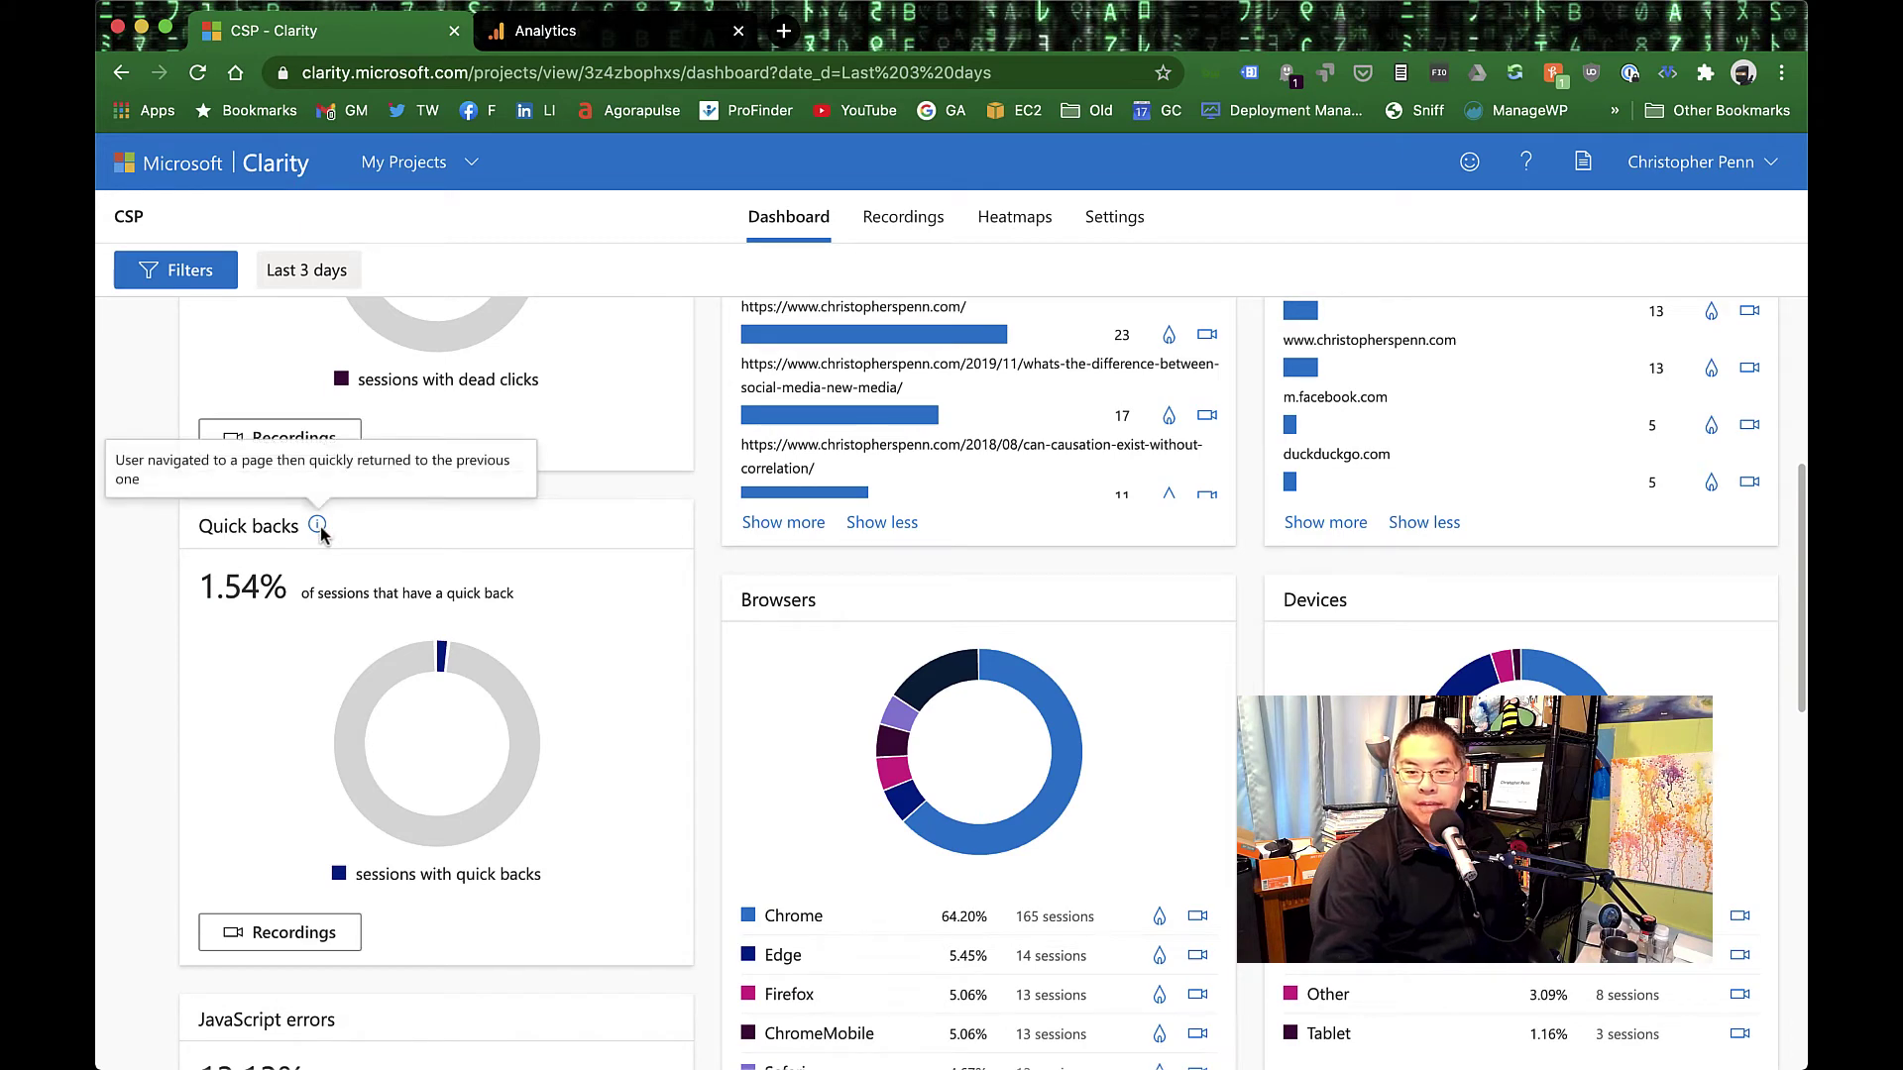
{"action": "left_click", "coordinate": [443, 657]}
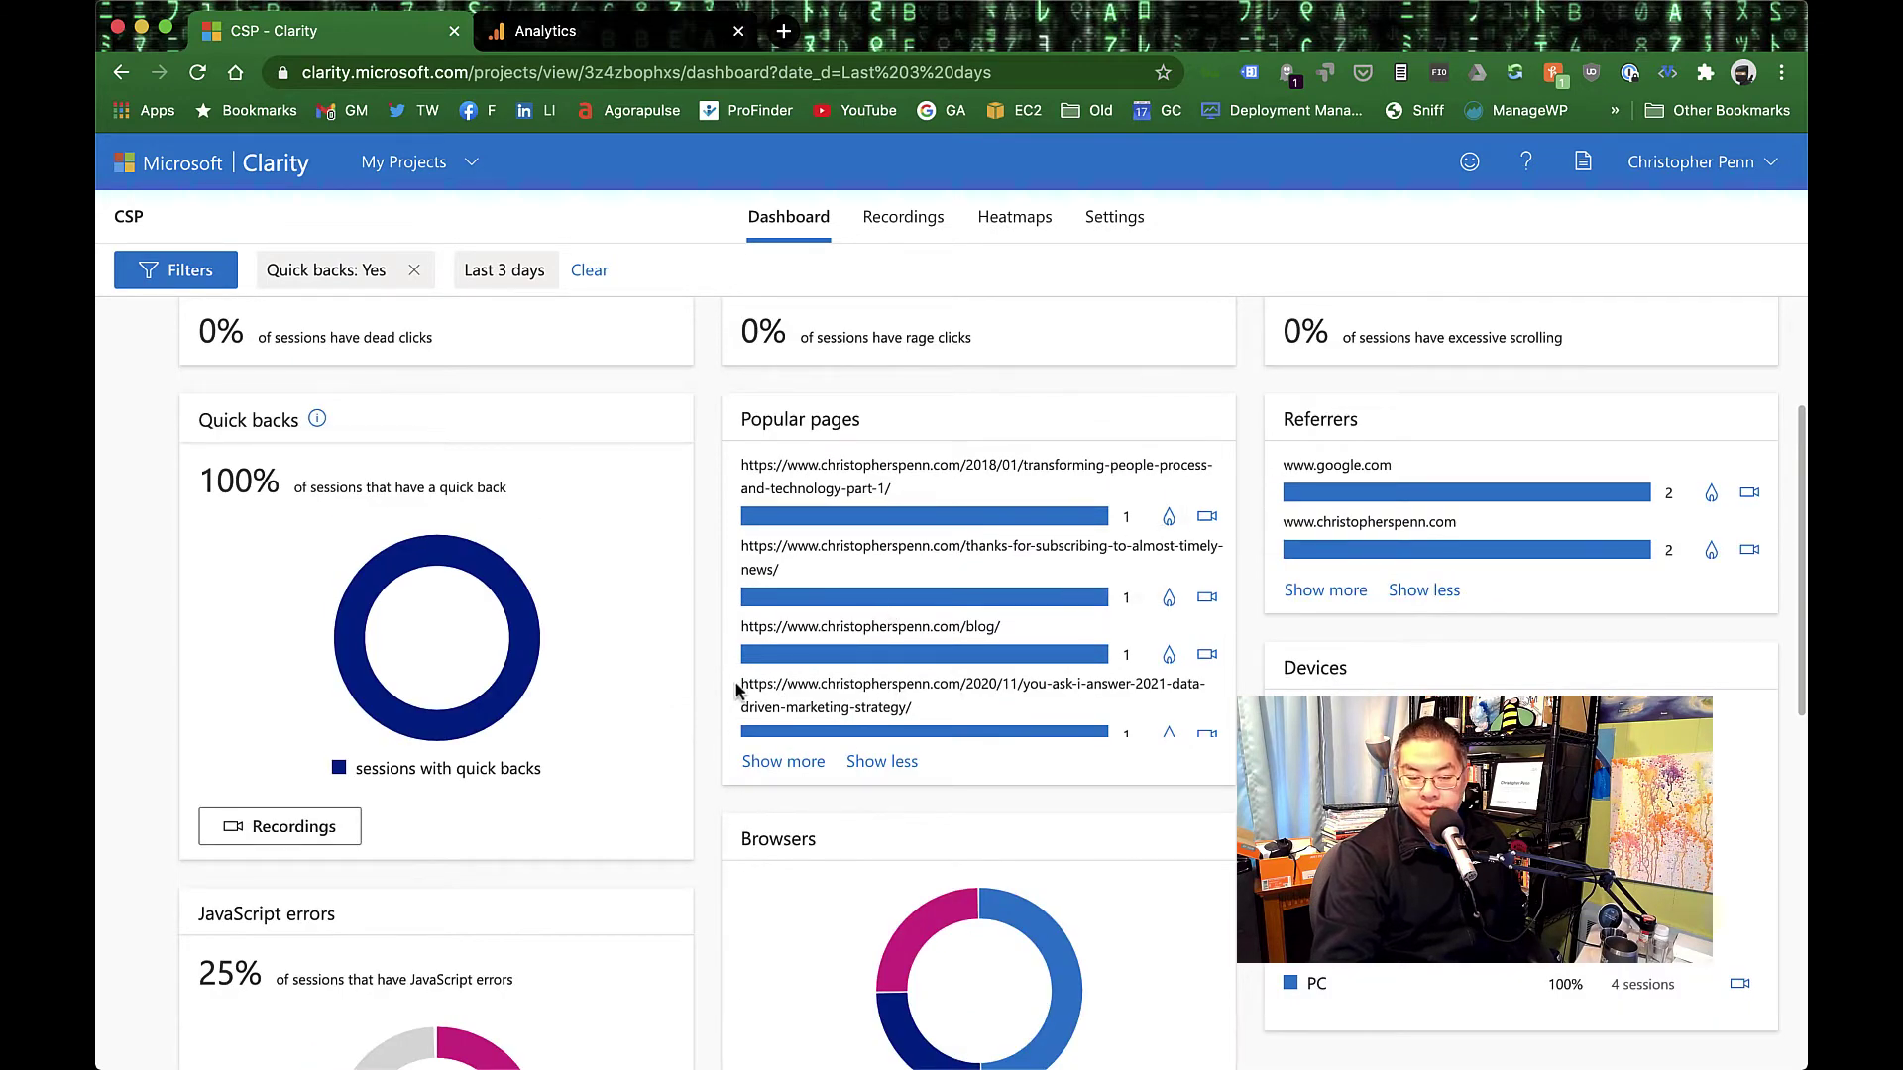
{"action": "scroll", "coordinate": [651, 722], "scroll_direction": "down", "scroll_amount": 2}
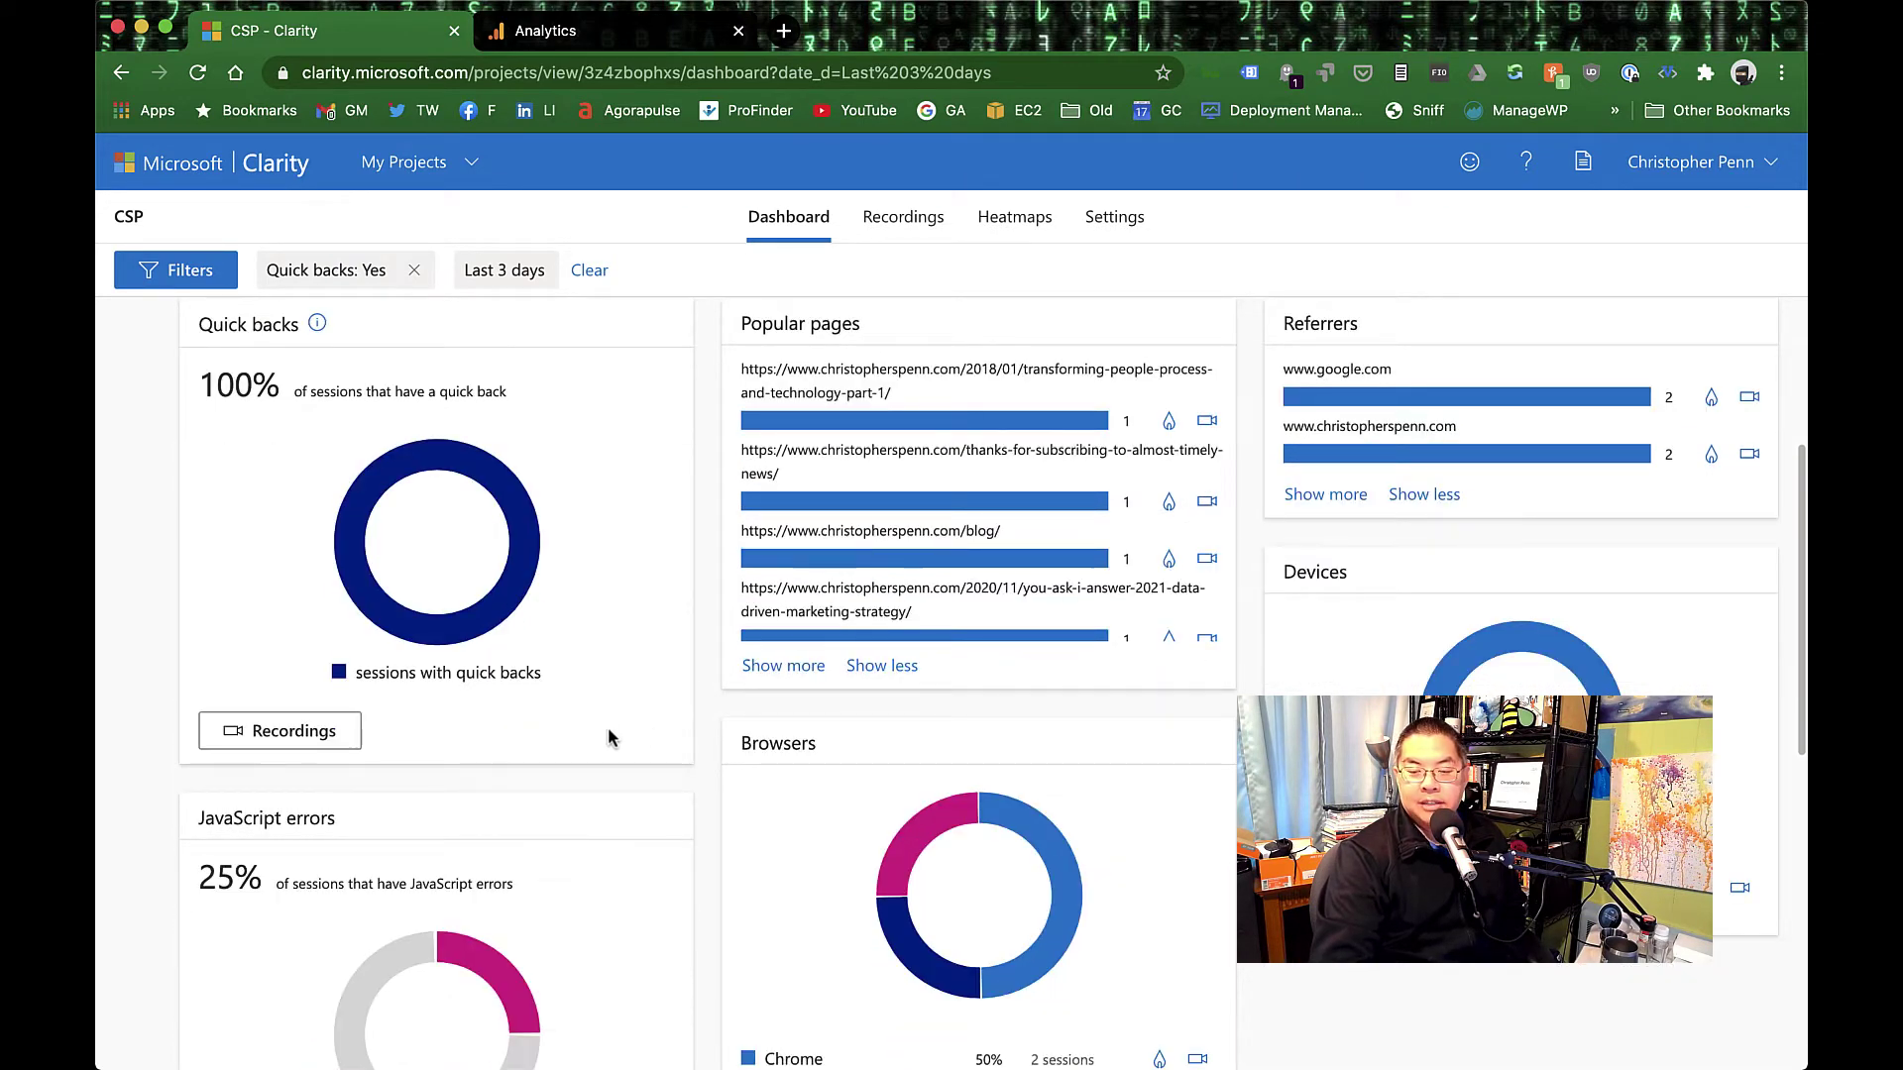
{"action": "scroll", "coordinate": [658, 667], "scroll_direction": "up", "scroll_amount": 1}
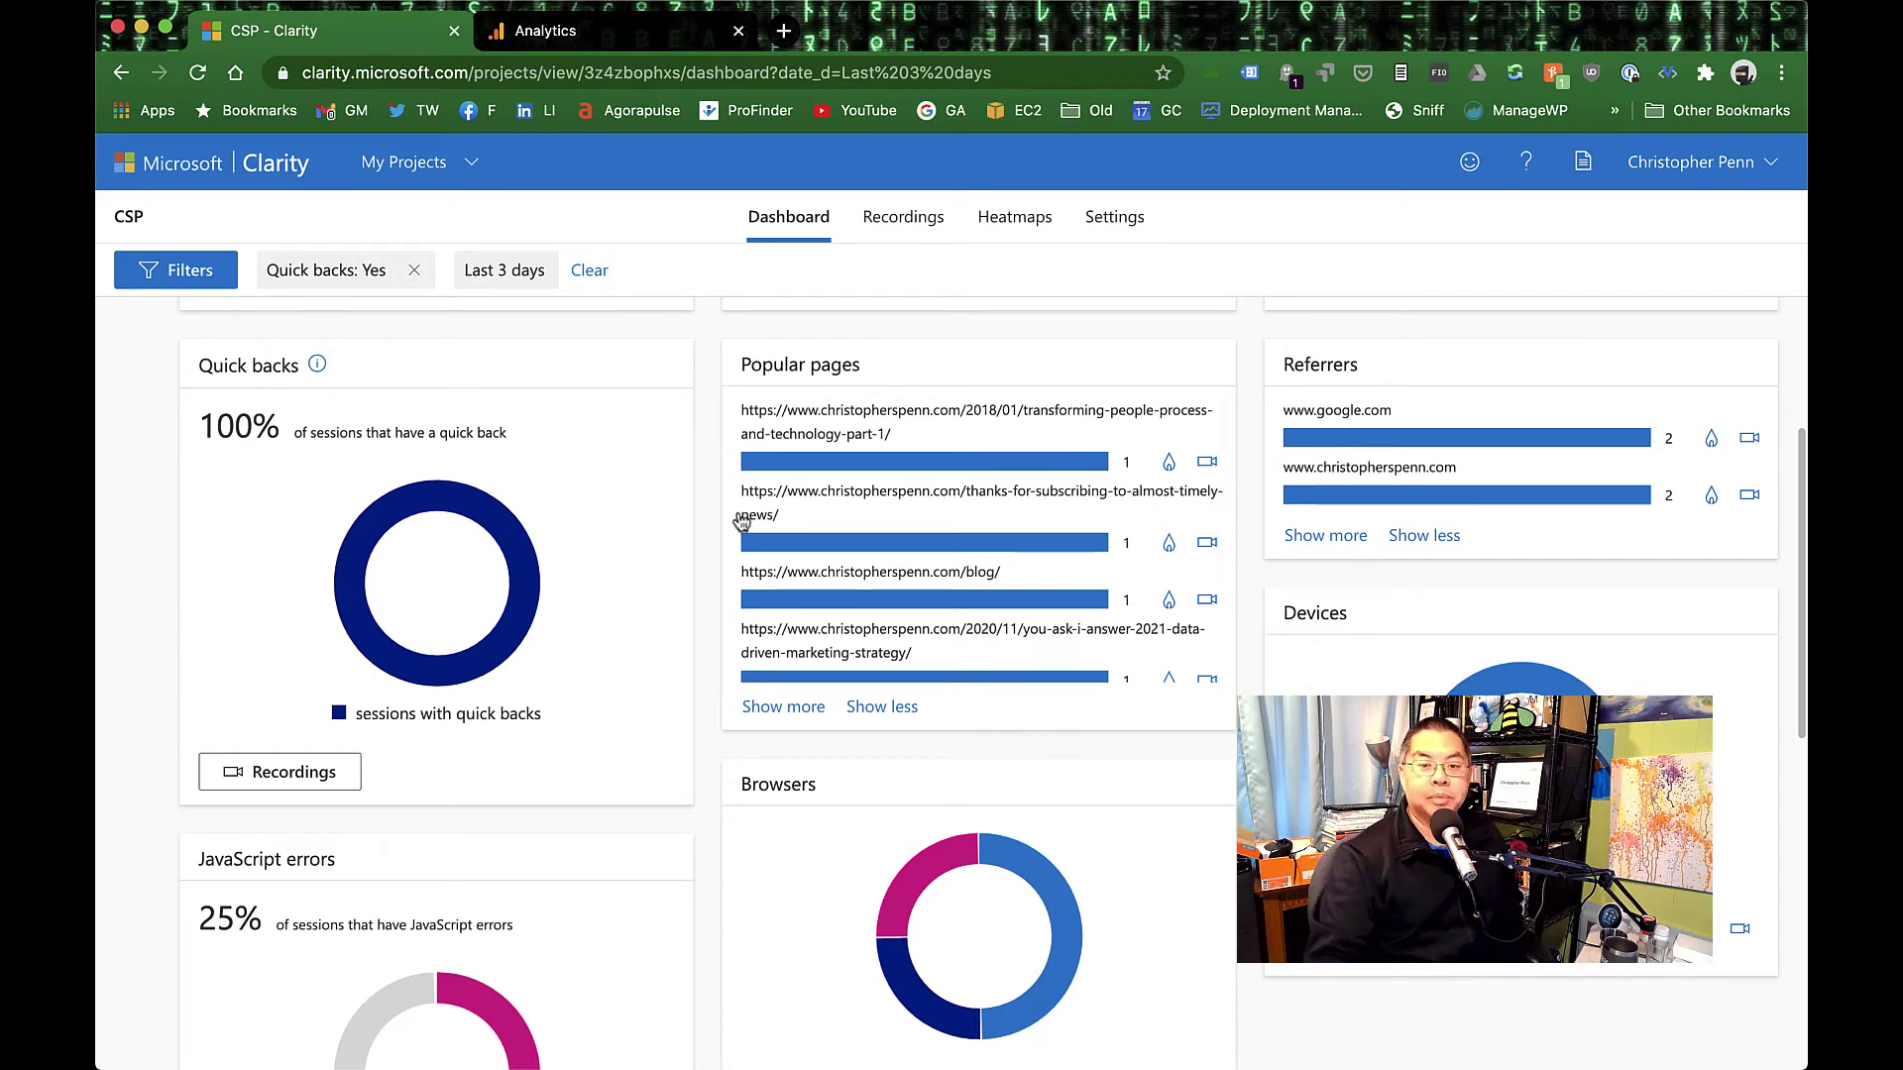
{"action": "left_click", "coordinate": [414, 270]}
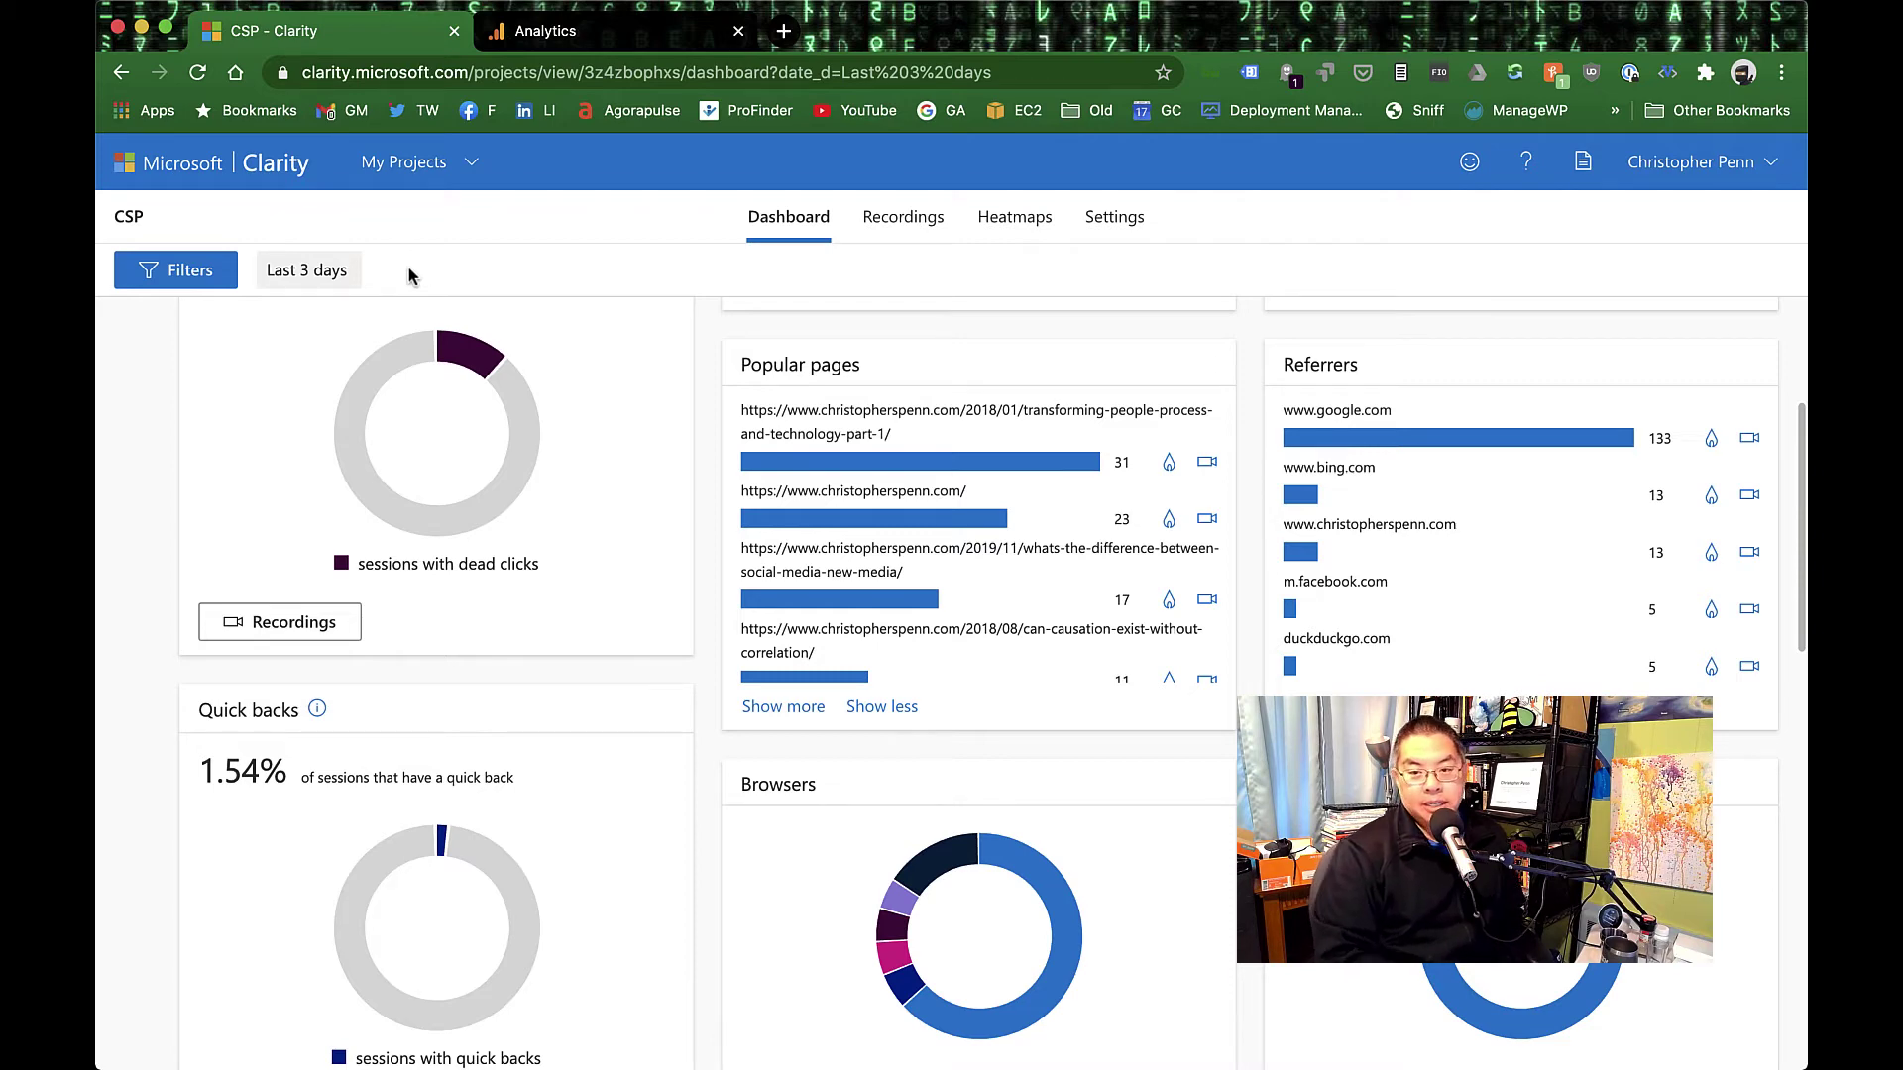
{"action": "scroll", "coordinate": [782, 476], "scroll_direction": "up", "scroll_amount": 4}
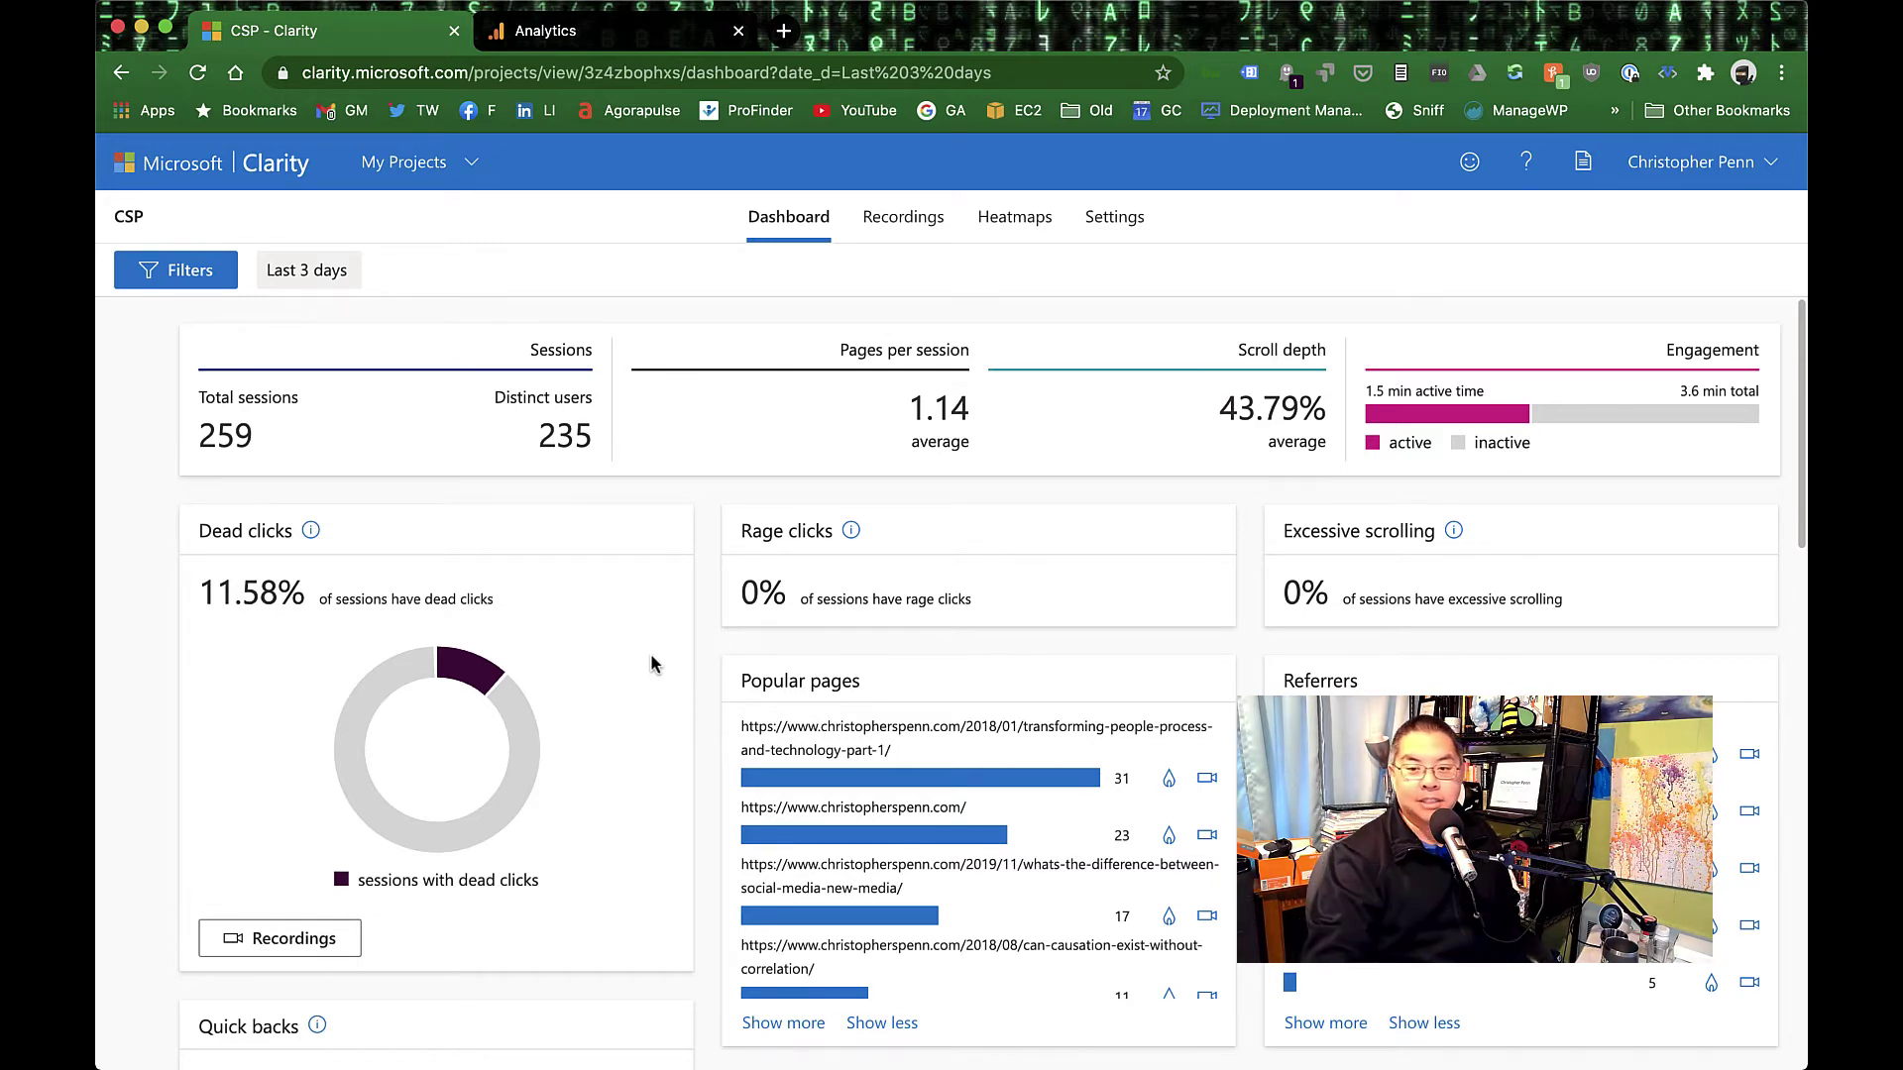
{"action": "scroll", "coordinate": [650, 659], "scroll_direction": "down", "scroll_amount": 5}
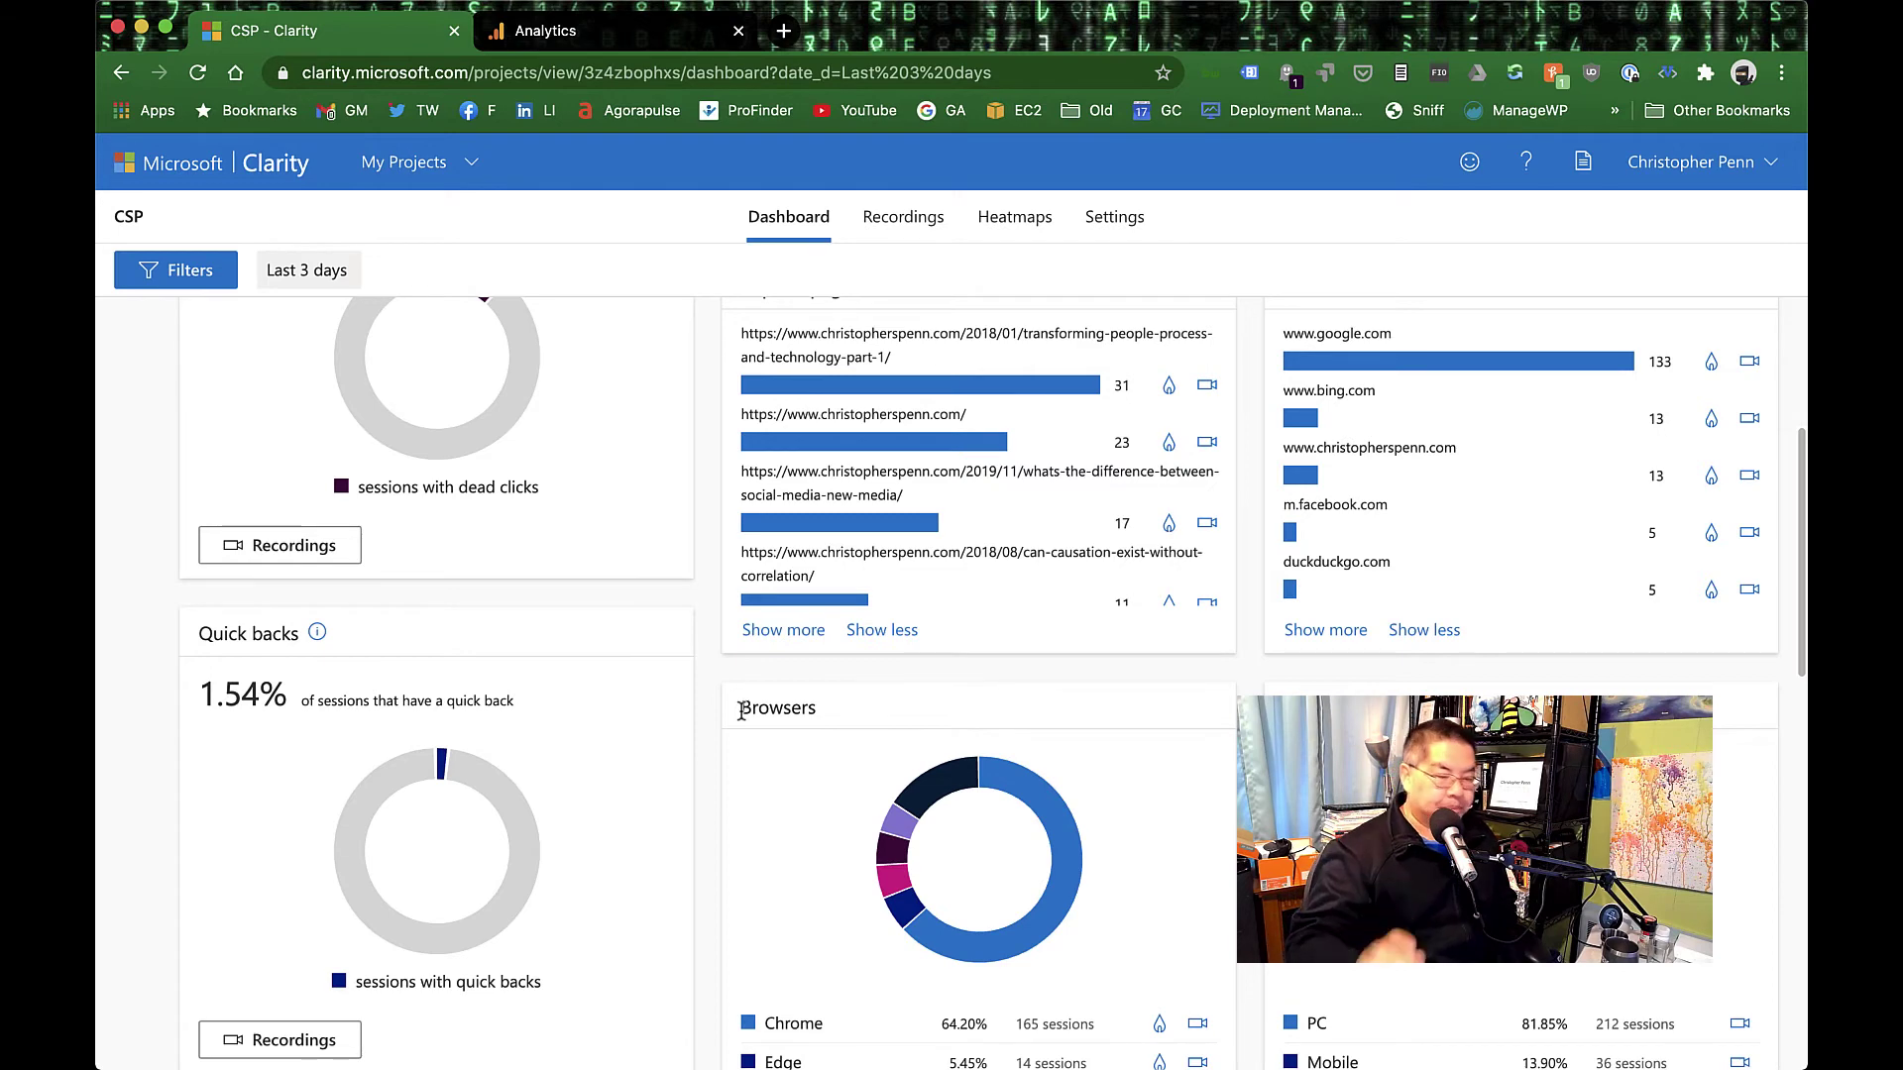
- Apply a Visited URL filter containing 'newsletter' from the Filters panel
{"action": "scroll", "coordinate": [595, 545], "scroll_direction": "up", "scroll_amount": 4}
{"action": "left_click", "coordinate": [176, 269]}
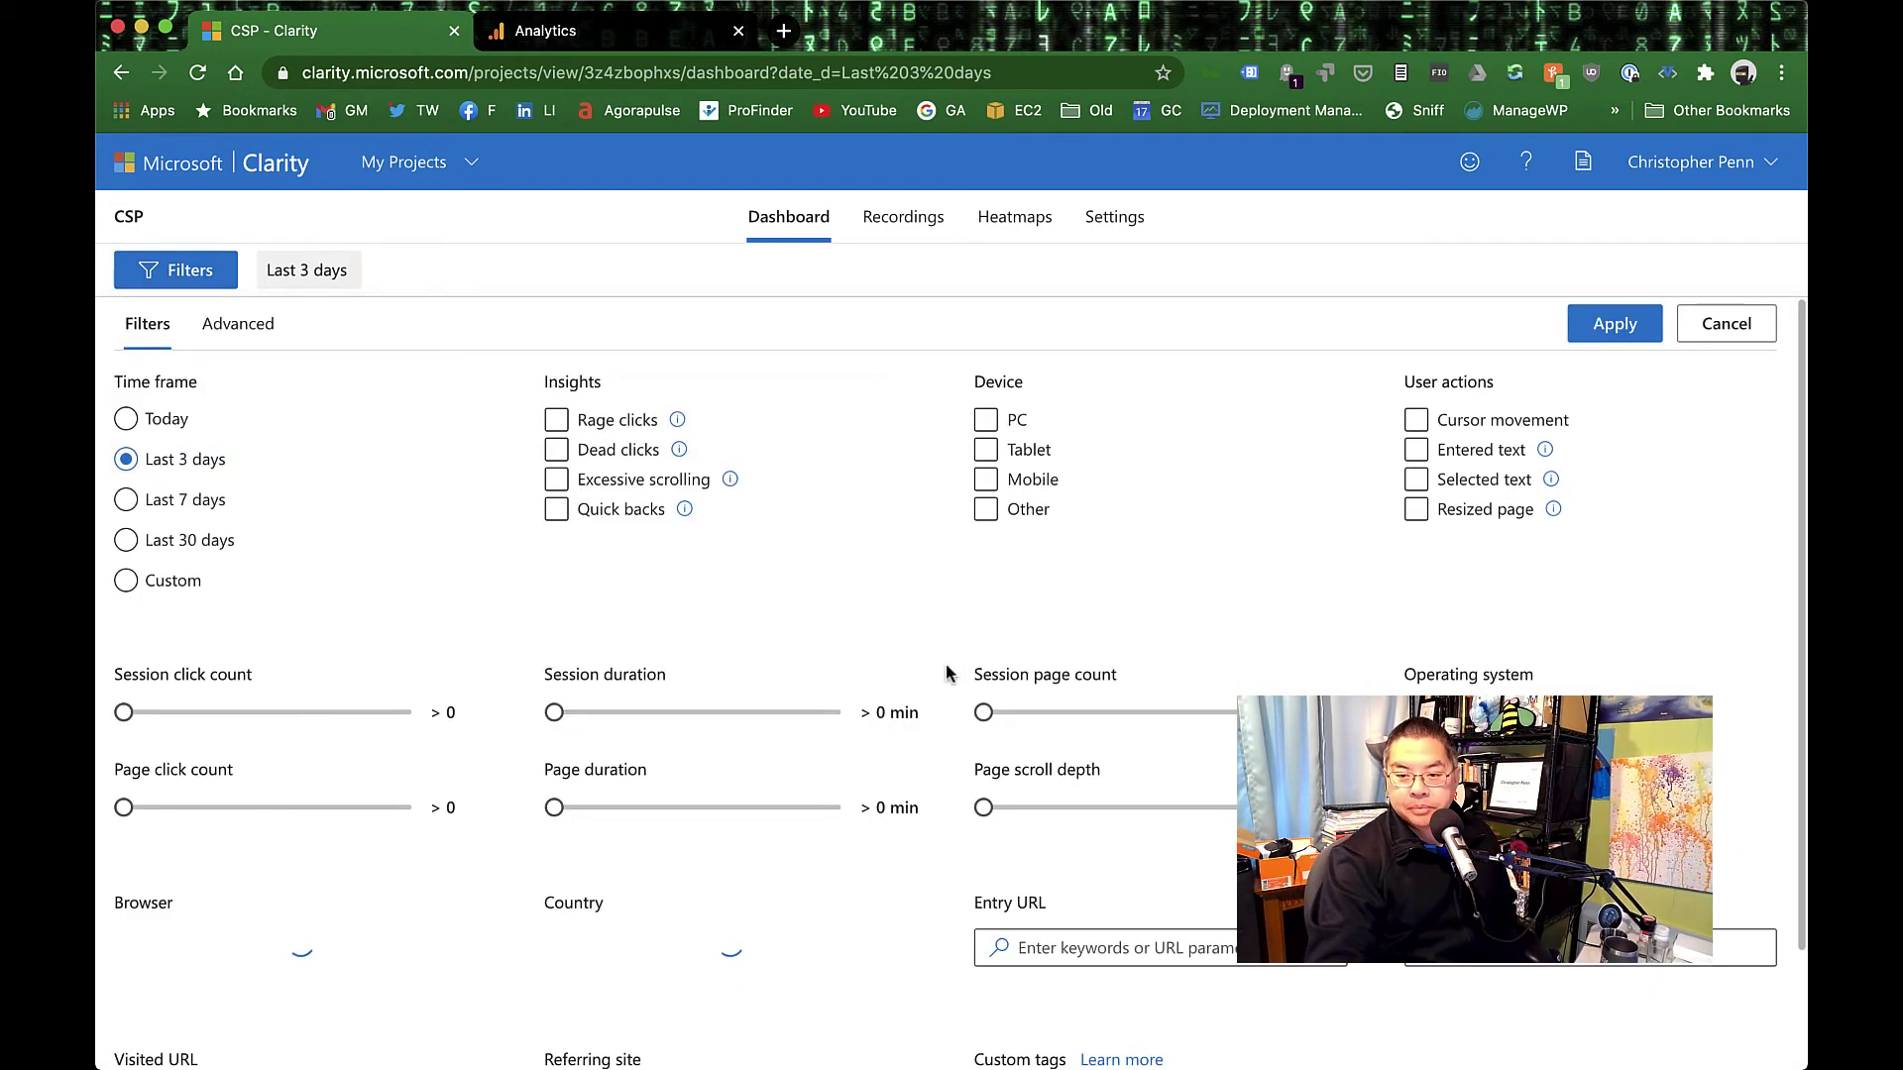
{"action": "scroll", "coordinate": [951, 684], "scroll_direction": "down", "scroll_amount": 2}
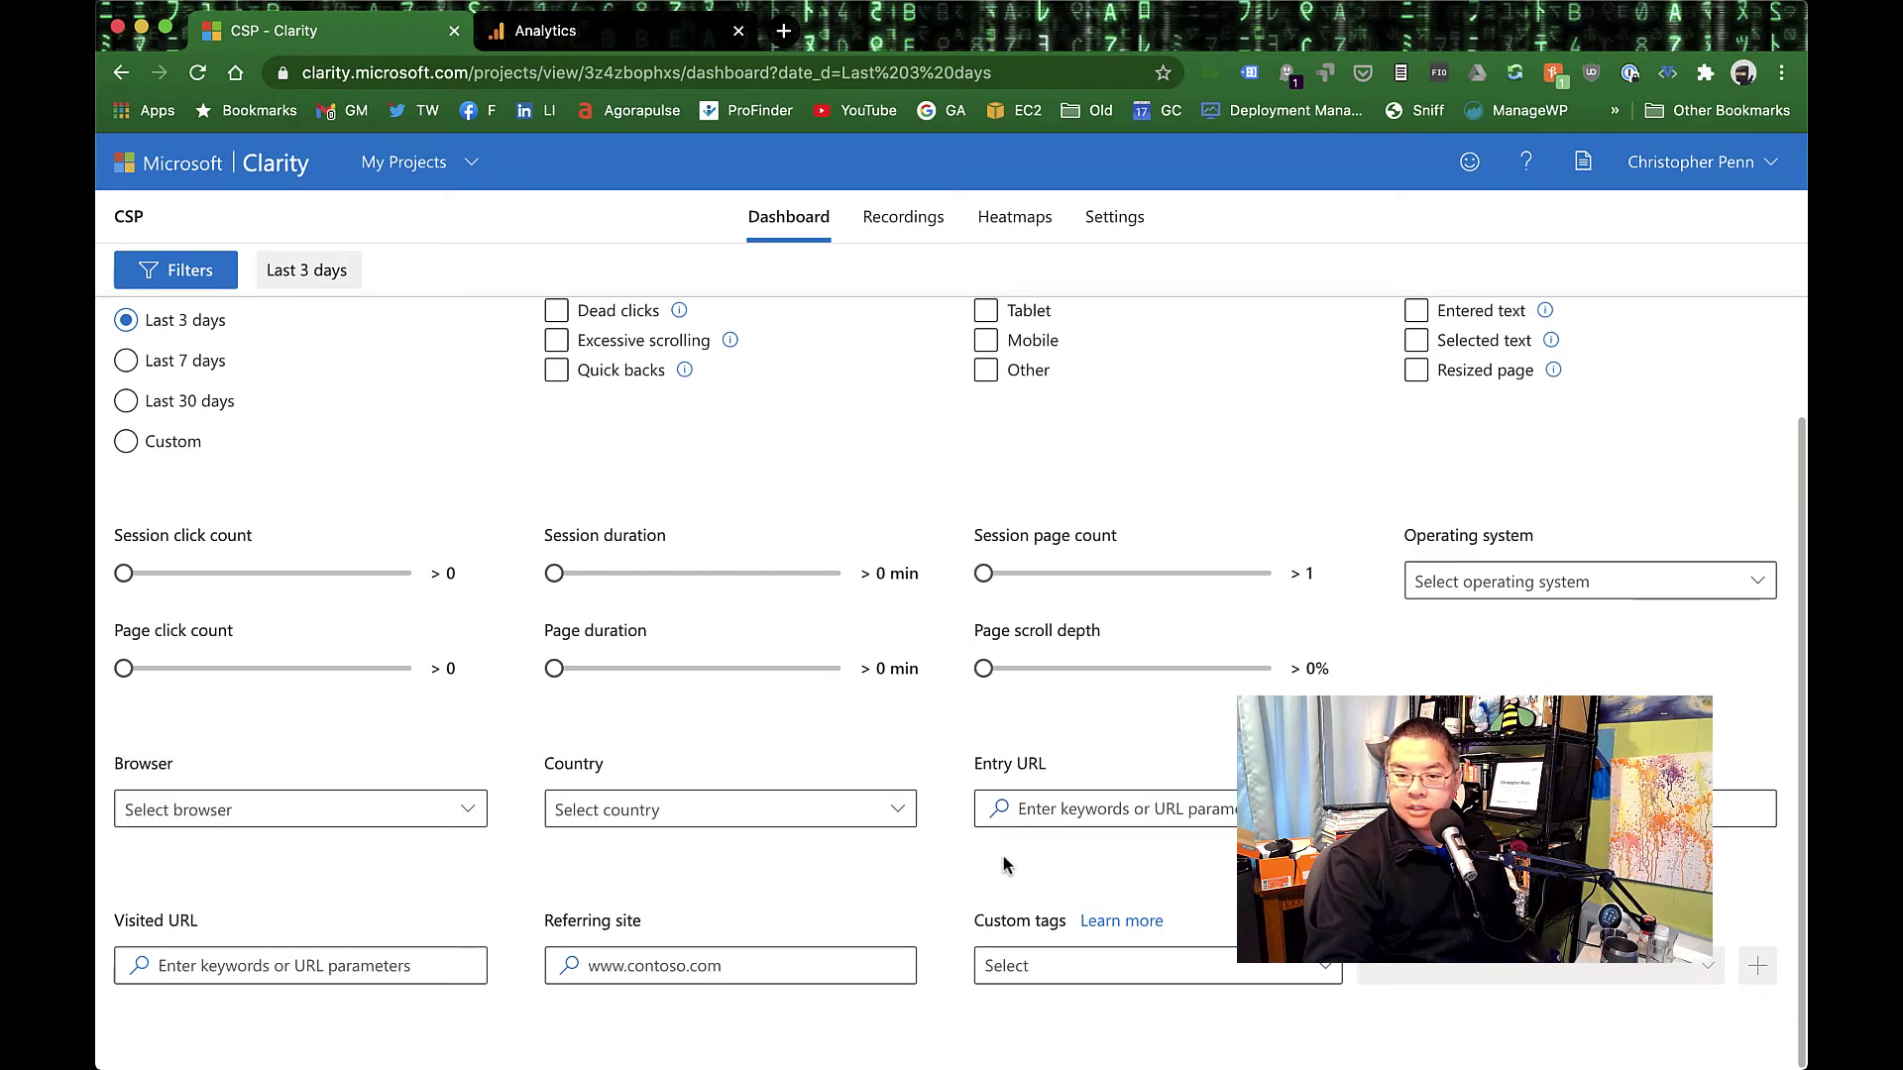
{"action": "left_click", "coordinate": [282, 962]}
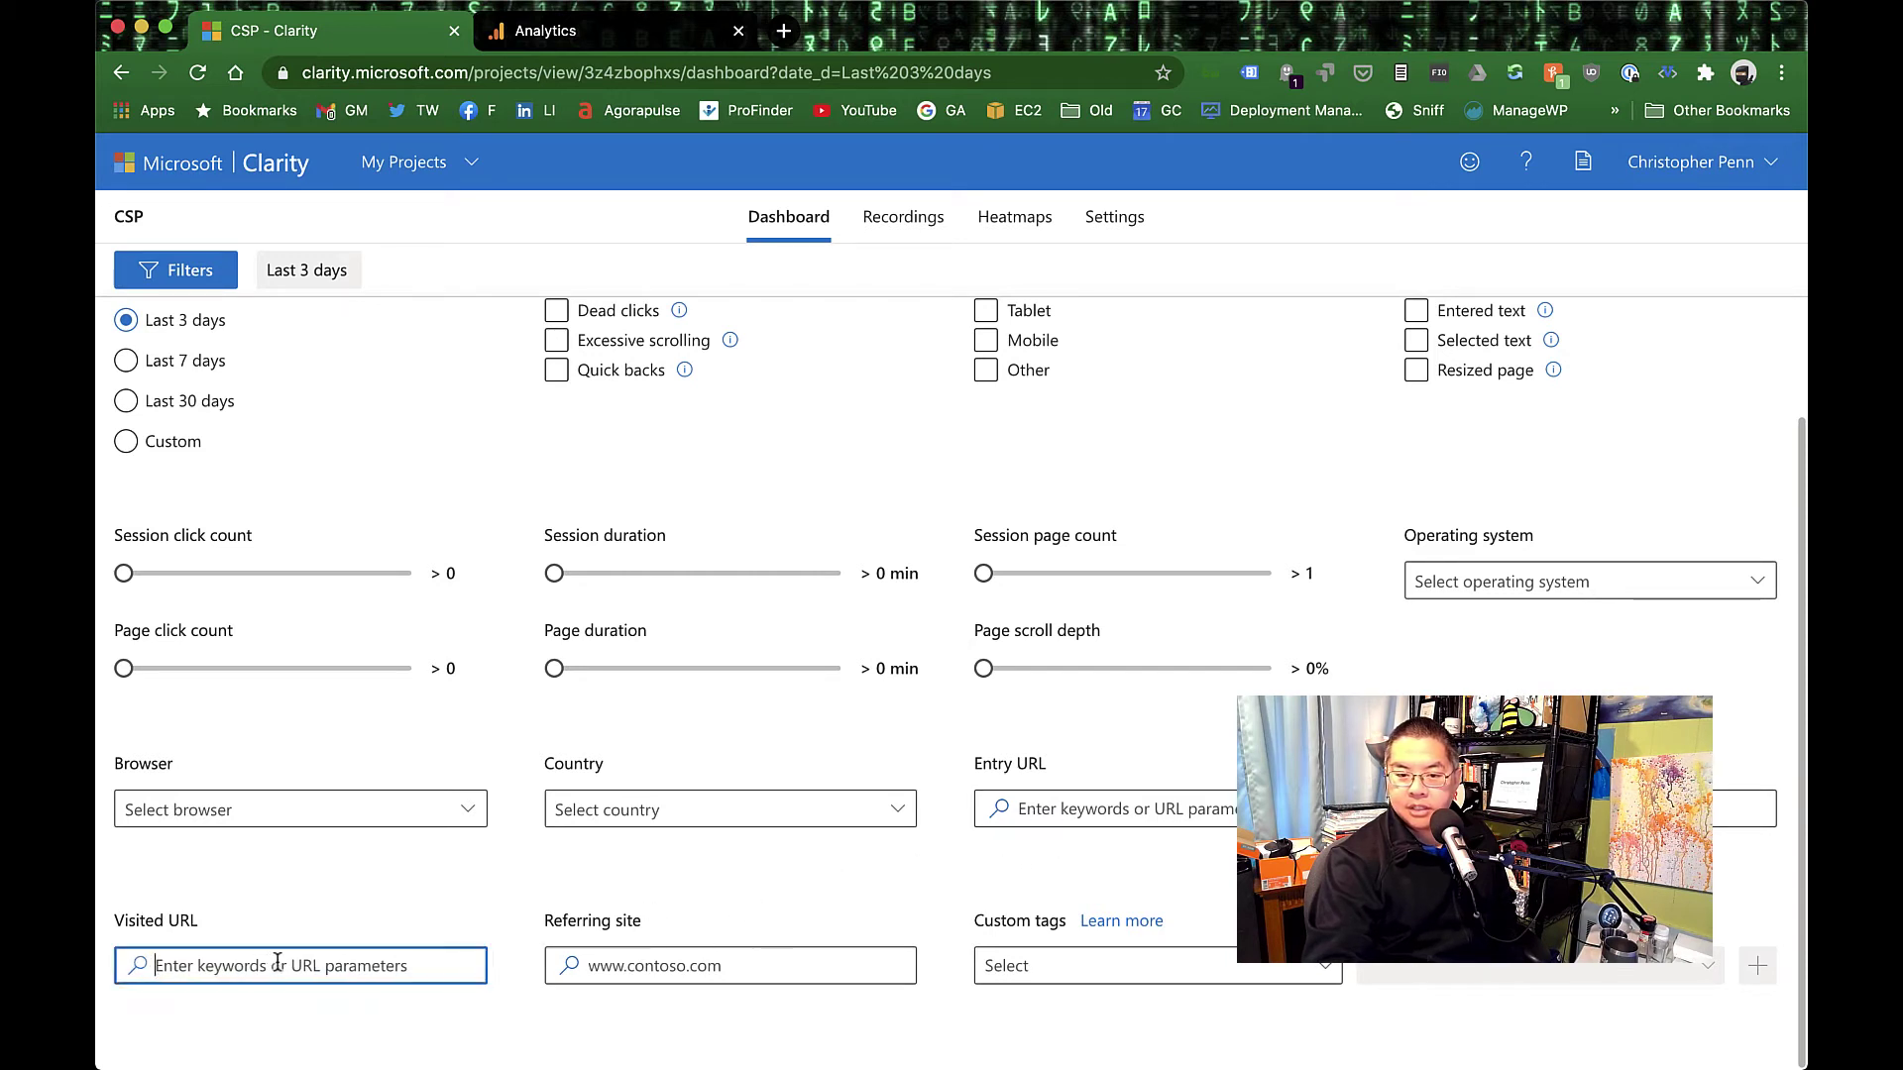
{"action": "type", "text": "newsletter"}
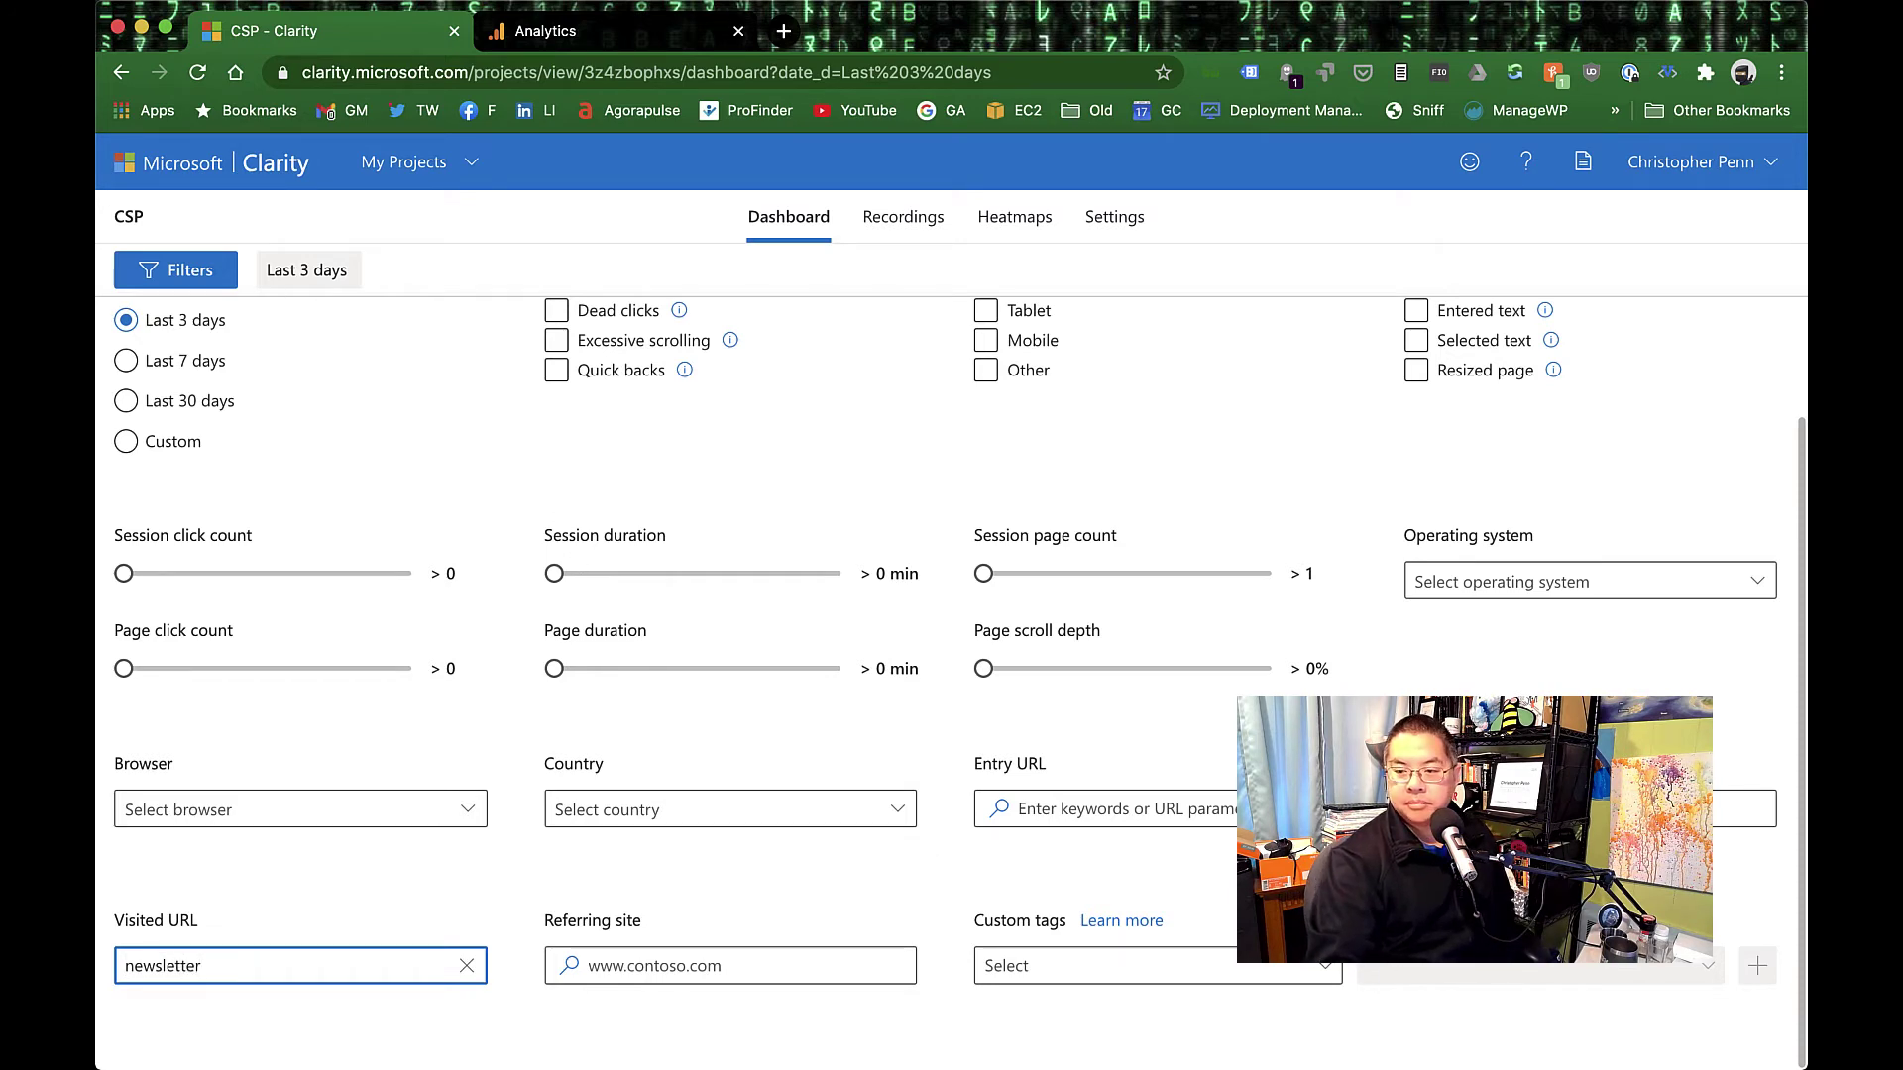
{"action": "scroll", "coordinate": [1417, 609], "scroll_direction": "up", "scroll_amount": 2}
{"action": "left_click", "coordinate": [1616, 327]}
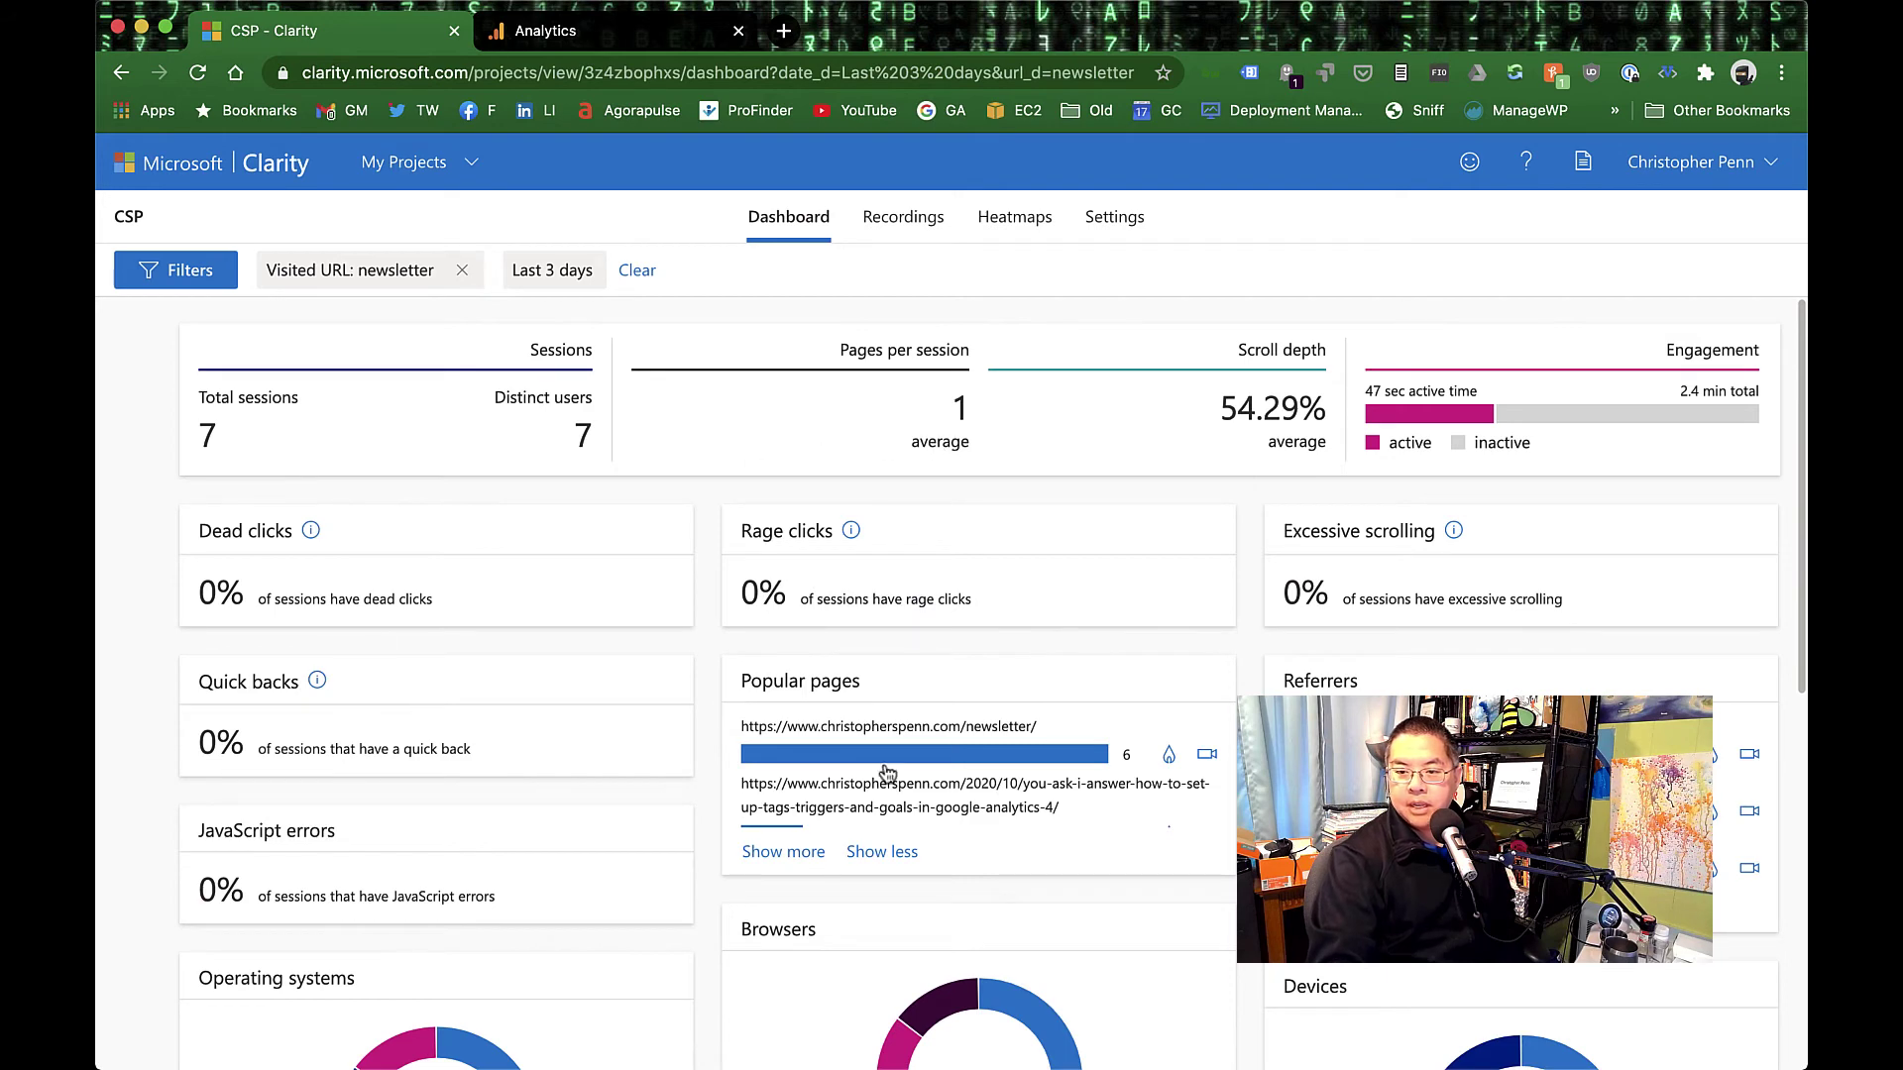
{"action": "left_click", "coordinate": [976, 741]}
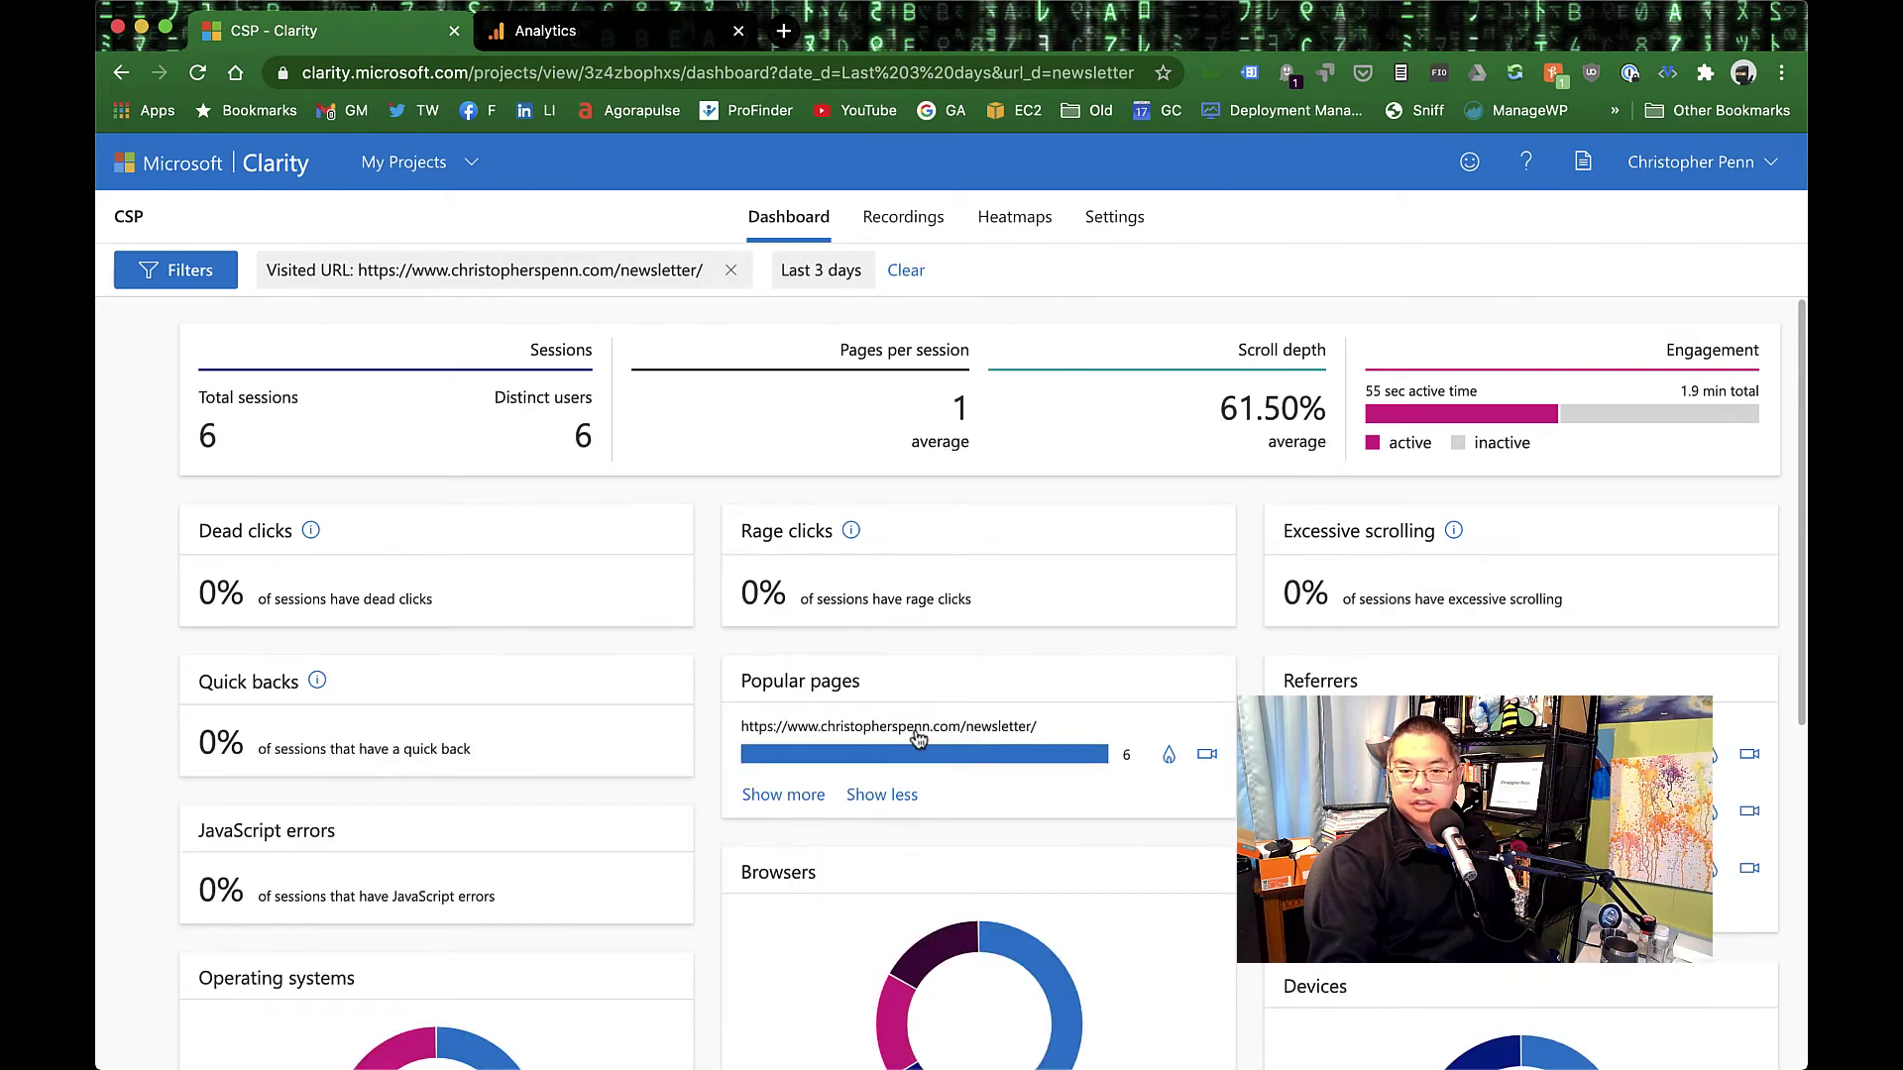
{"action": "scroll", "coordinate": [680, 676], "scroll_direction": "down", "scroll_amount": 2}
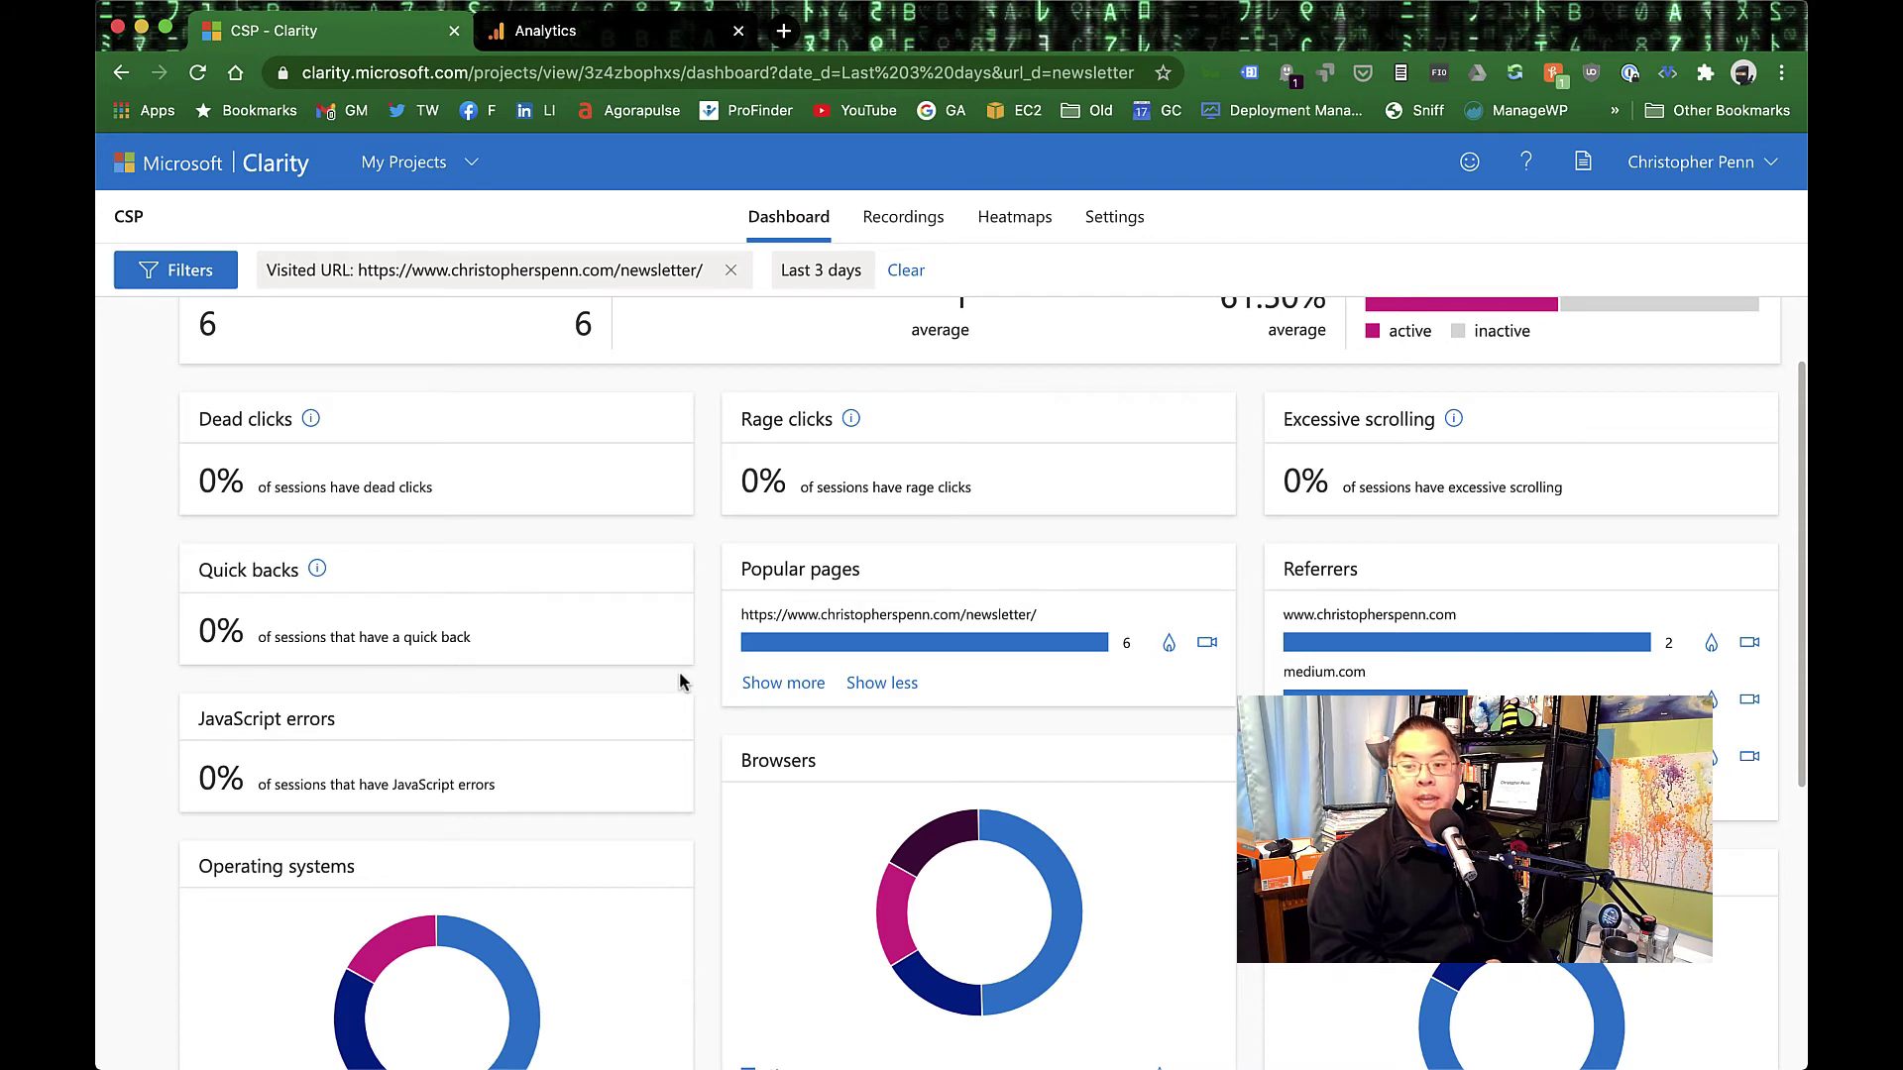
{"action": "scroll", "coordinate": [680, 682], "scroll_direction": "down", "scroll_amount": 9}
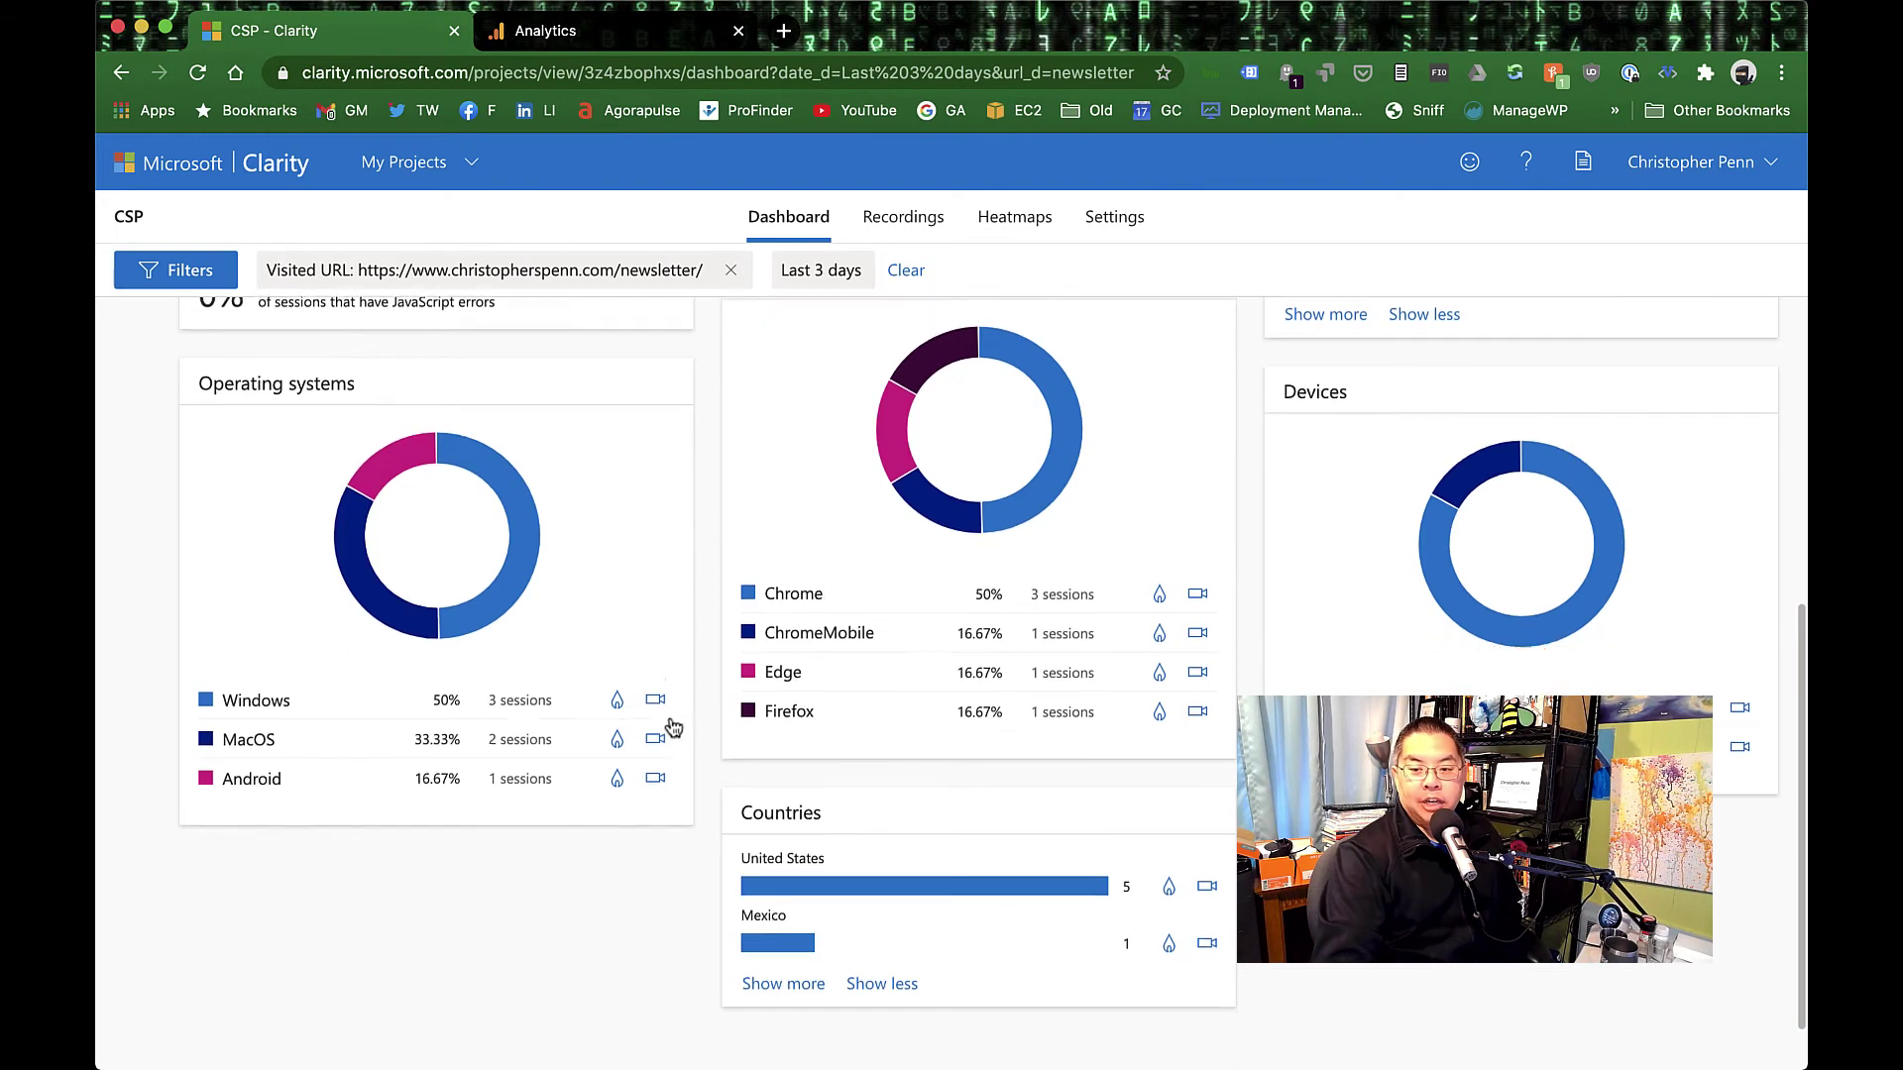
{"action": "scroll", "coordinate": [751, 607], "scroll_direction": "up", "scroll_amount": 11}
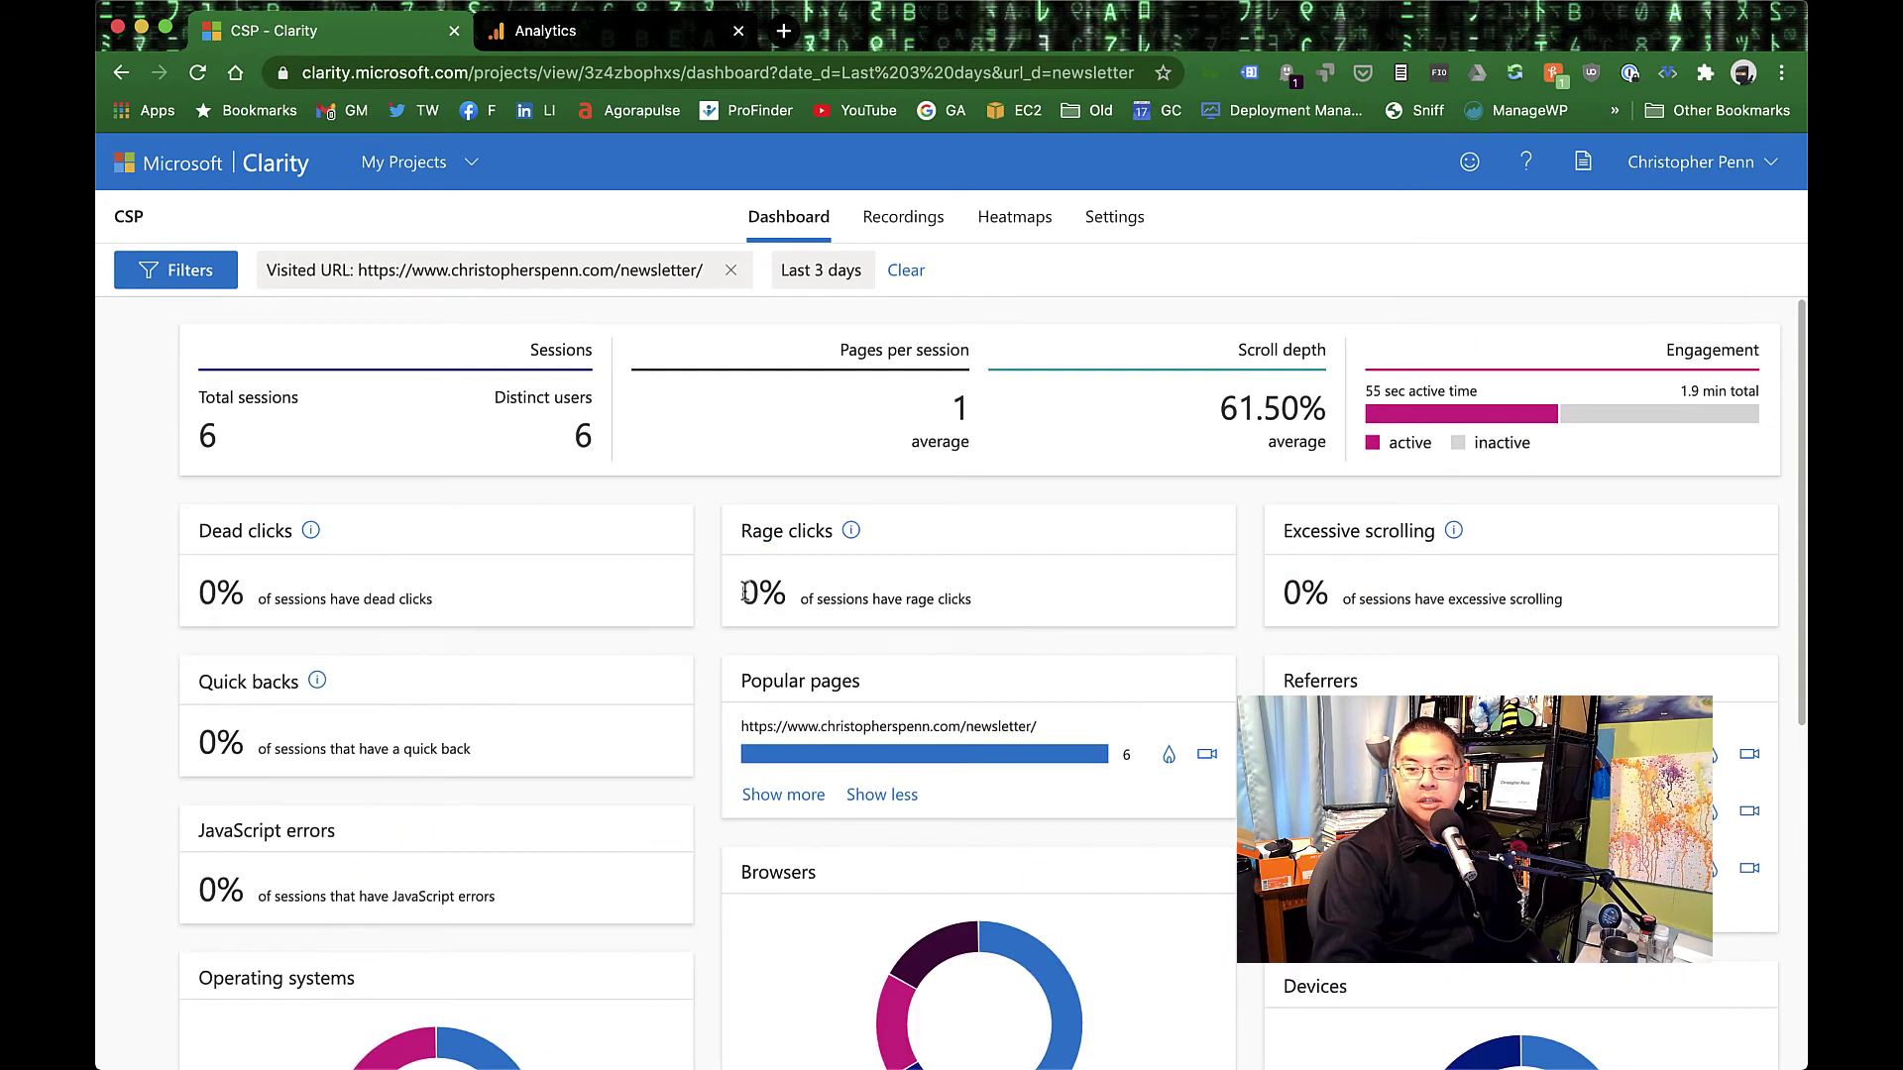